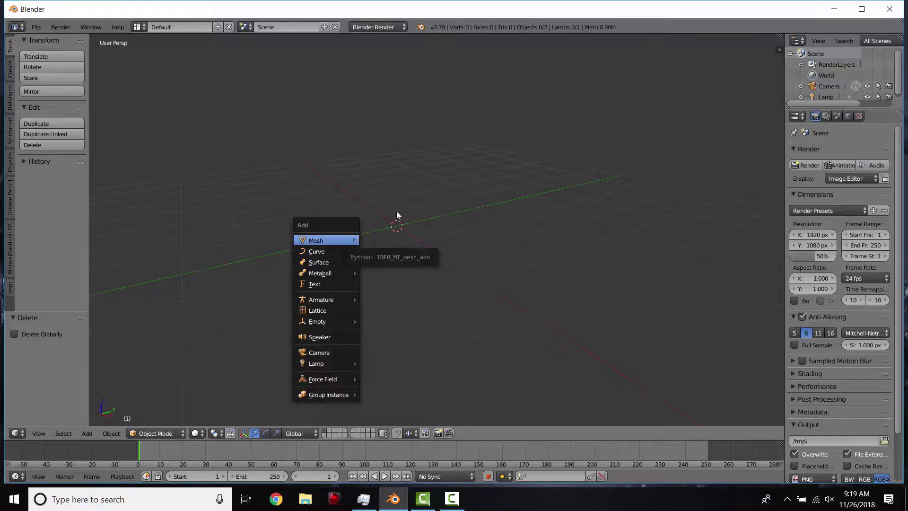
Step: Add a monkey mesh at the scene's origin and view it from the front
mouse_move(345, 240)
click(386, 342)
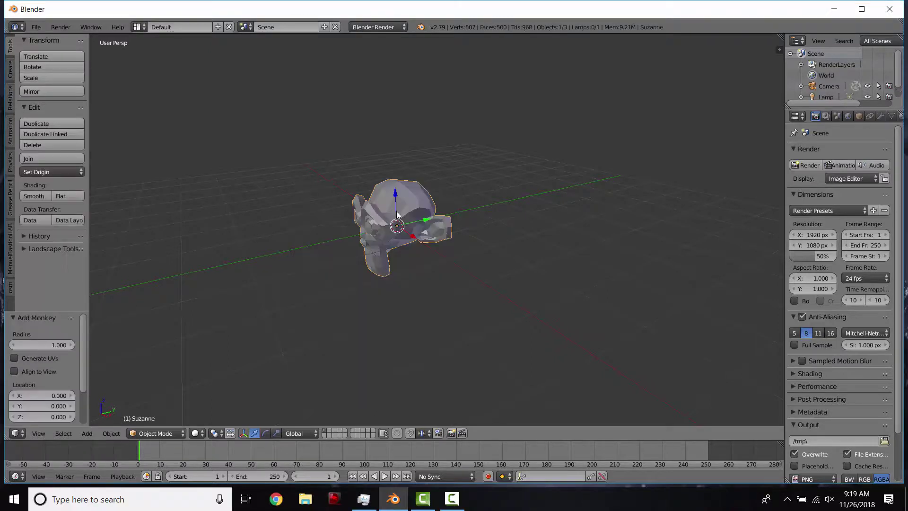
scroll(396, 216, up, 4)
scroll(396, 215, down, 2)
middle_drag(397, 215, 453, 209)
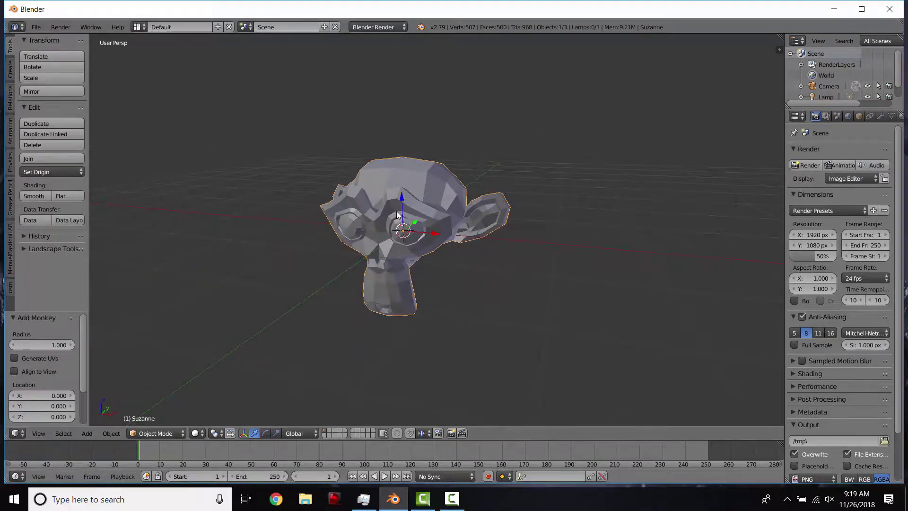
Step: Try Texture Paint mode on the monkey head, and return it to Object Mode
click(156, 433)
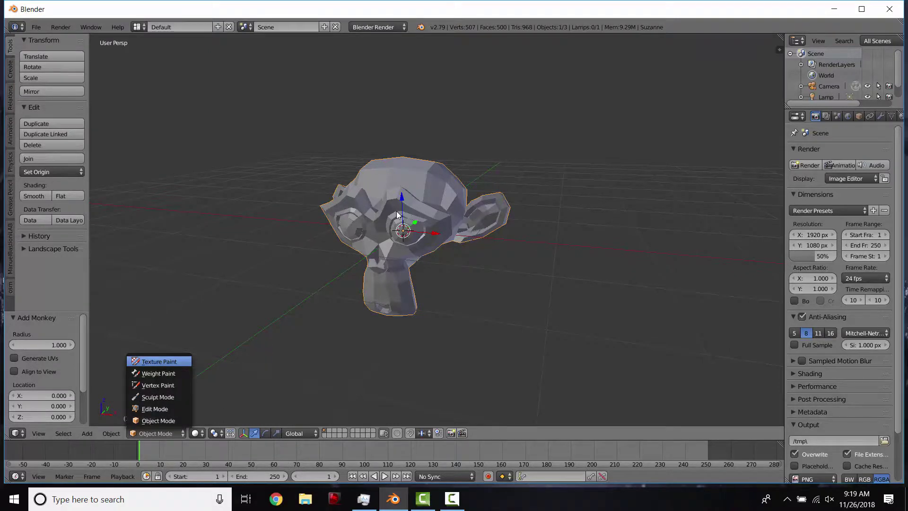
click(158, 361)
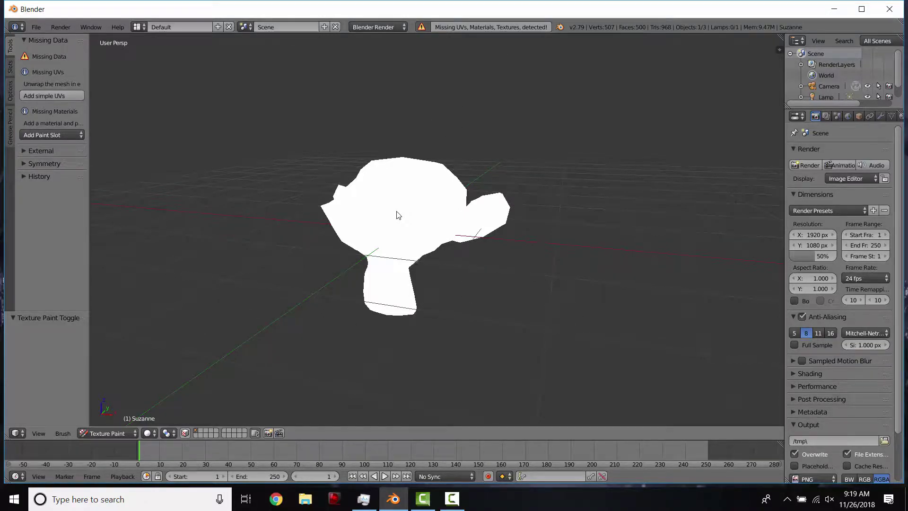
click(108, 433)
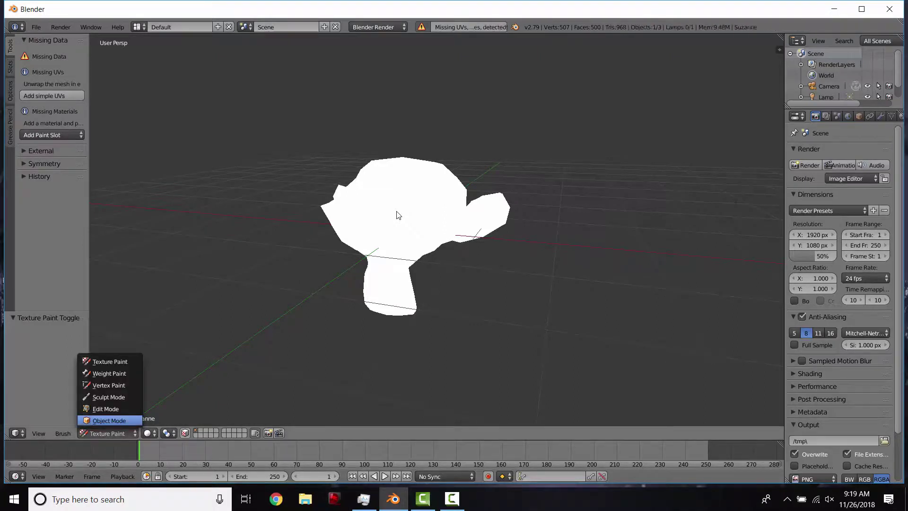
key(Return)
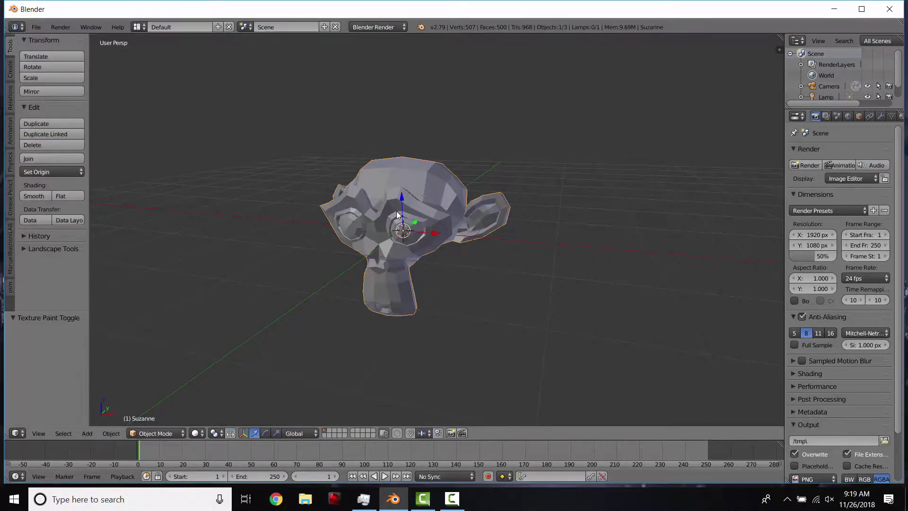
mouse_move(397, 215)
middle_down()
mouse_move(359, 220)
mouse_move(421, 201)
mouse_move(397, 216)
middle_up()
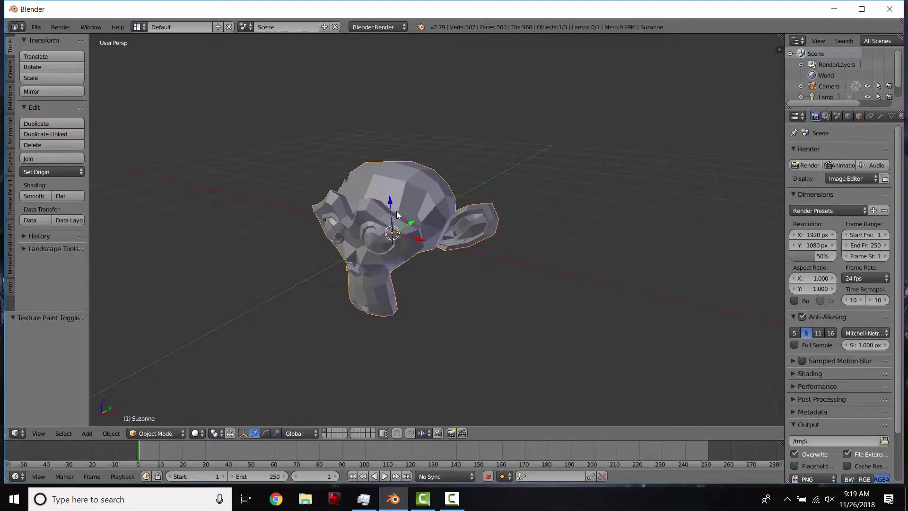
Step: Split the 3D viewport into two side-by-side areas with the tool shelf hidden, and make the second a UV/Image Editor
drag(781, 37, 502, 42)
key(t)
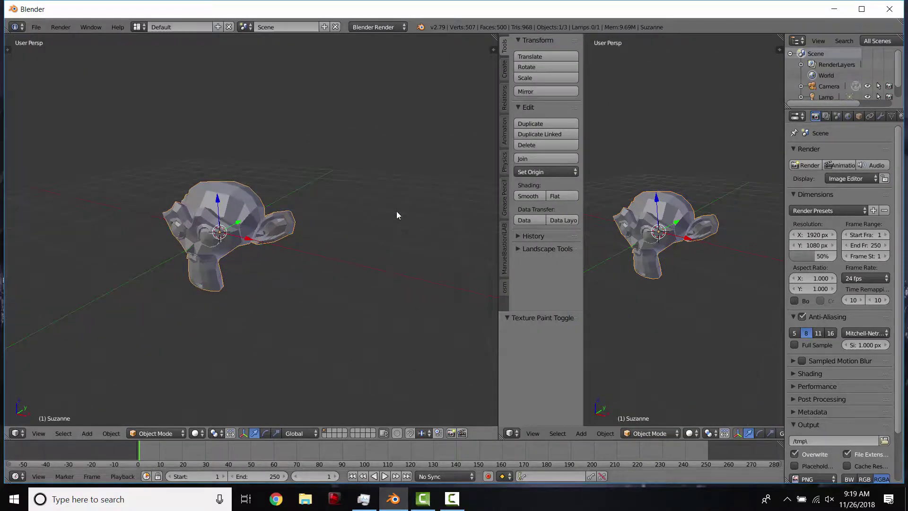
key(t)
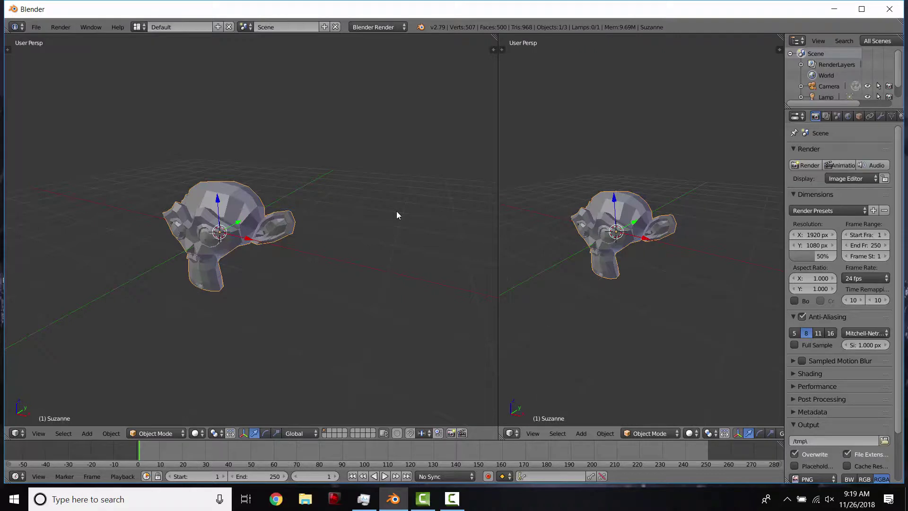
click(512, 434)
click(536, 350)
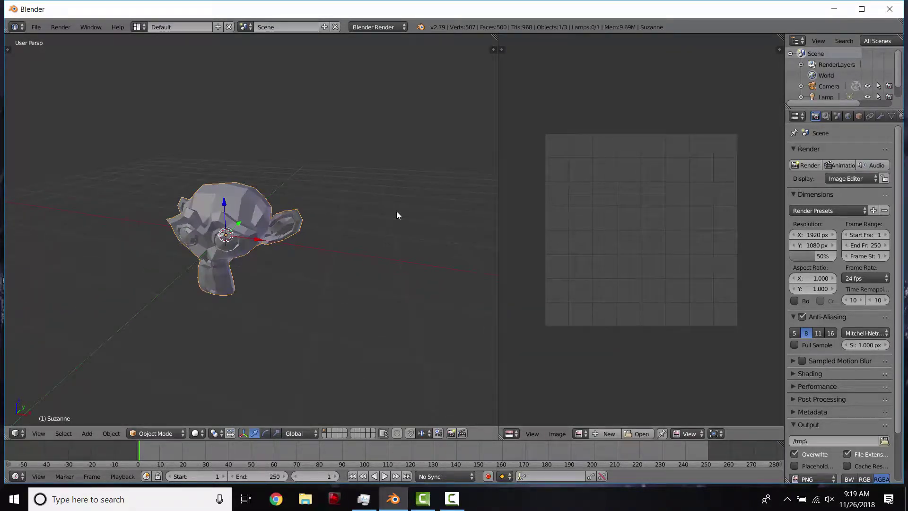
Step: Enter Edit Mode on the monkey head and unwrap the whole mesh with the standard Unwrap operation
key(Tab)
scroll(397, 215, up, 3)
shift+middle_drag(397, 215, 423, 264)
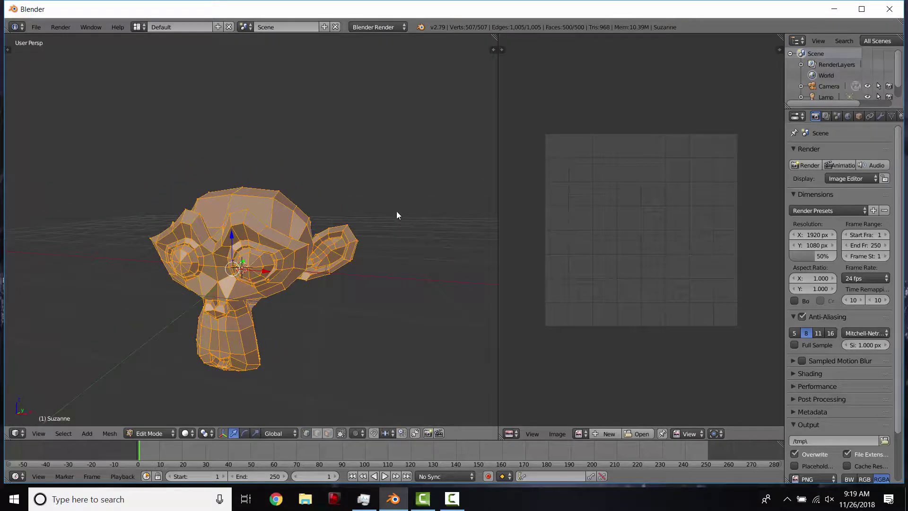
key(u)
click(263, 258)
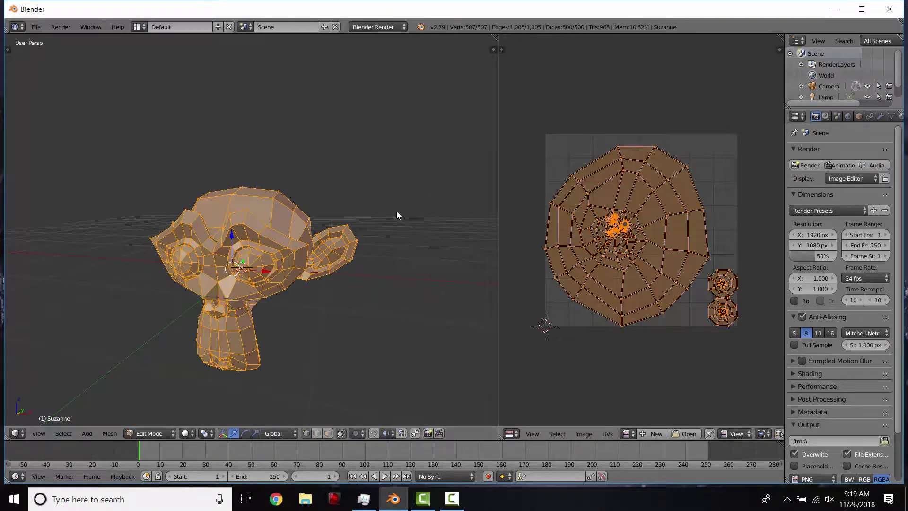
scroll(641, 230, up, 4)
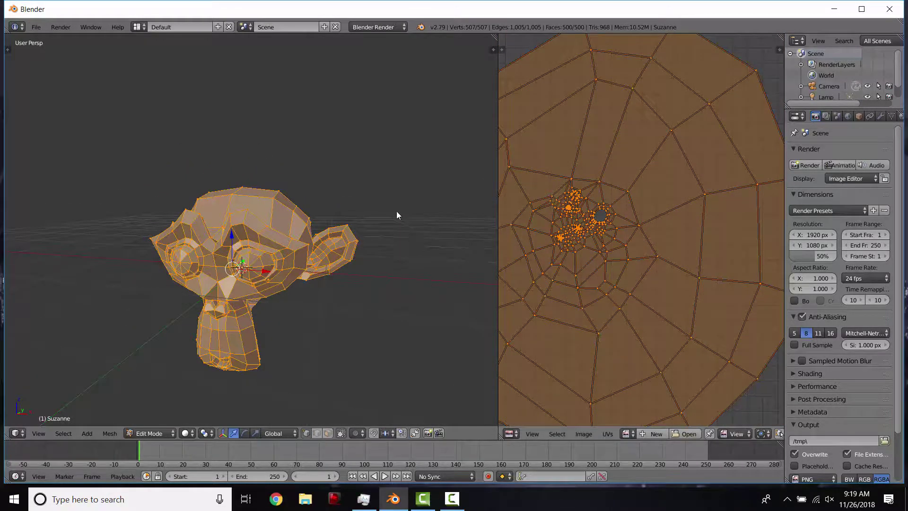
scroll(641, 230, down, 5)
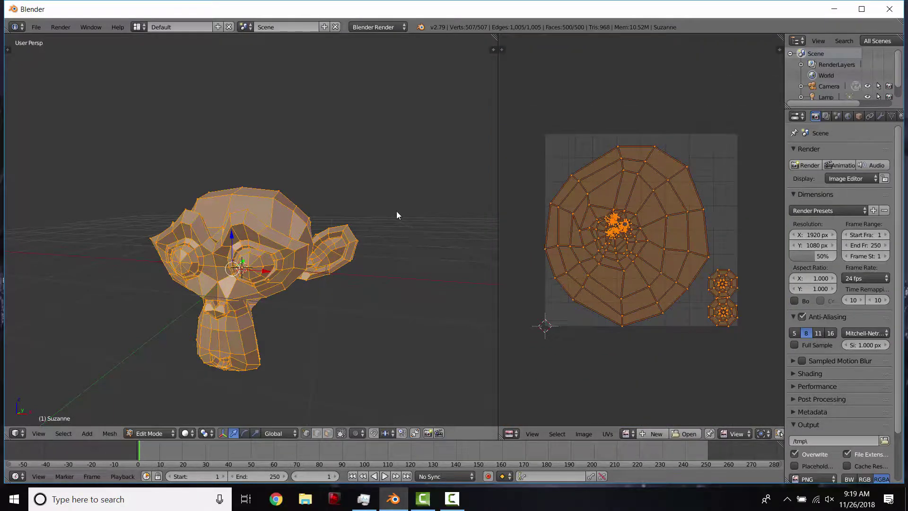
Step: Select all of the monkey's geometry and remap its UVs with Smart UV Project
scroll(397, 212, up, 1)
mouse_move(397, 212)
middle_down()
mouse_move(348, 222)
mouse_move(407, 213)
mouse_move(399, 215)
middle_up()
scroll(348, 223, up, 3)
scroll(348, 222, down, 2)
key(a)
scroll(397, 215, down, 3)
key(a)
key(u)
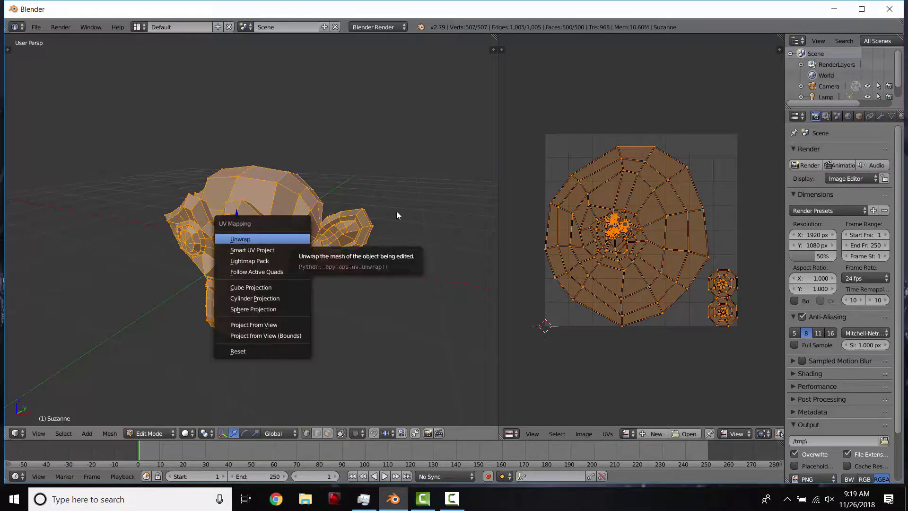
key(Down)
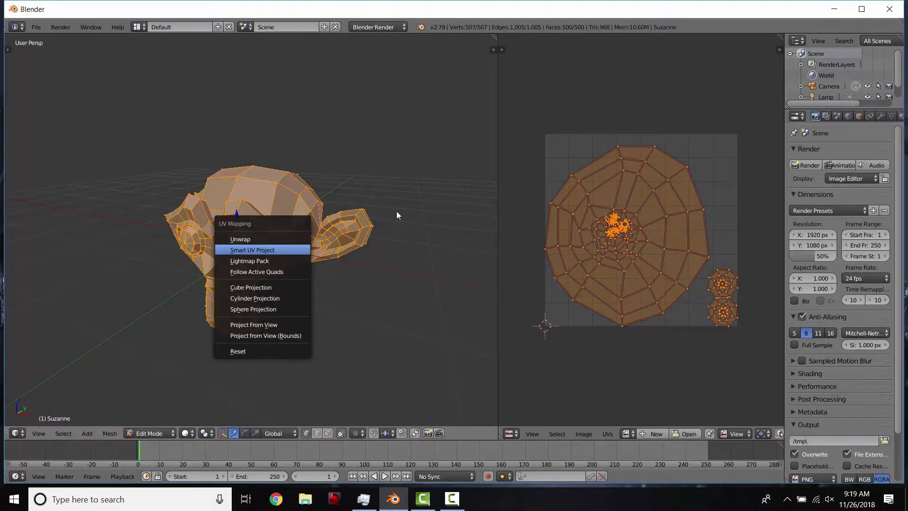
key(Return)
key(Return)
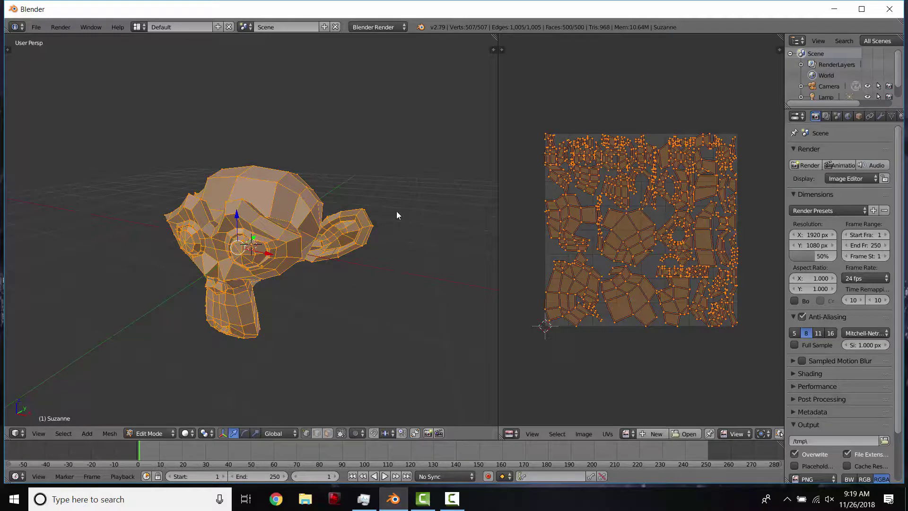
Step: Select a single vertex beside the monkey's eye and grow the selection three times to locate those faces in the UV layout
scroll(641, 230, up, 2)
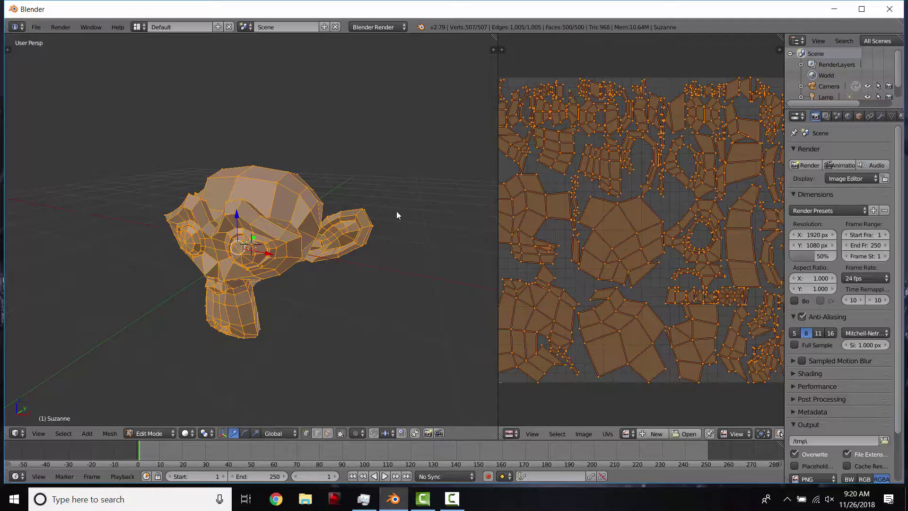
middle_drag(641, 229, 610, 237)
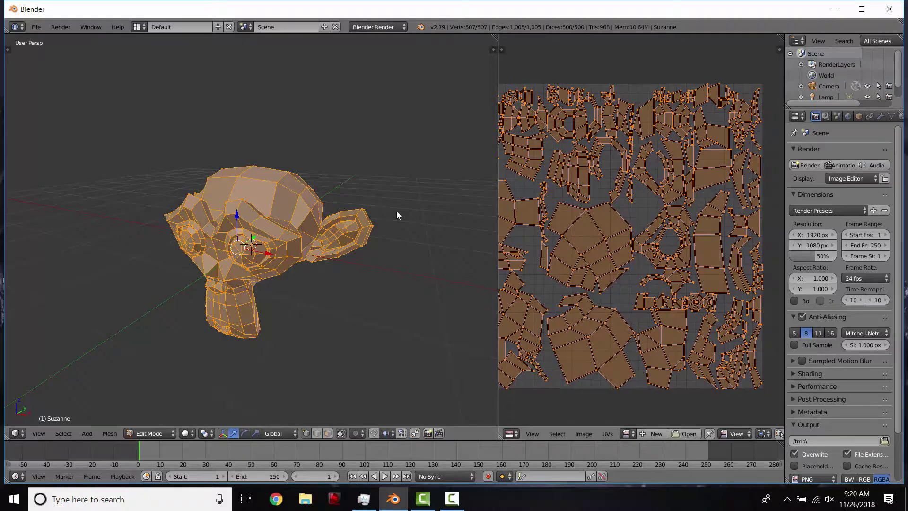
scroll(641, 230, down, 1)
scroll(641, 230, up, 2)
middle_drag(641, 230, 696, 219)
scroll(640, 230, down, 1)
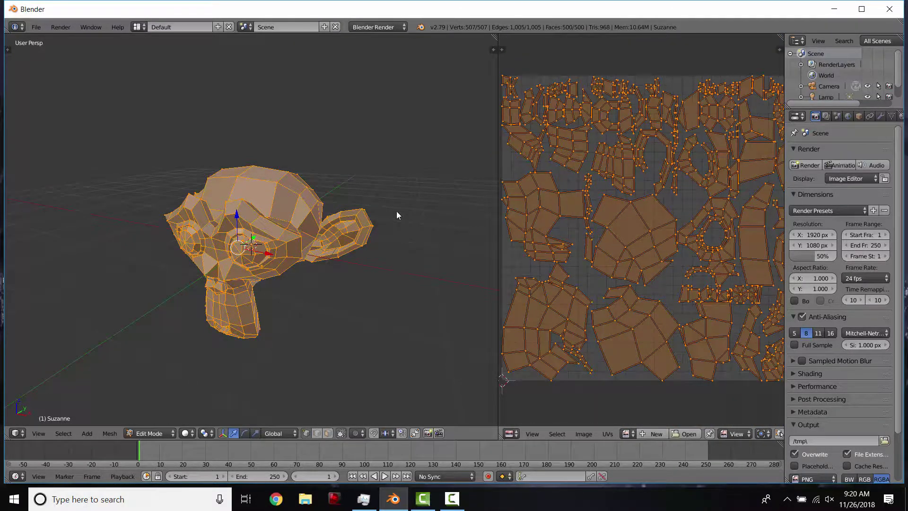
key(a)
key(ctrl+z)
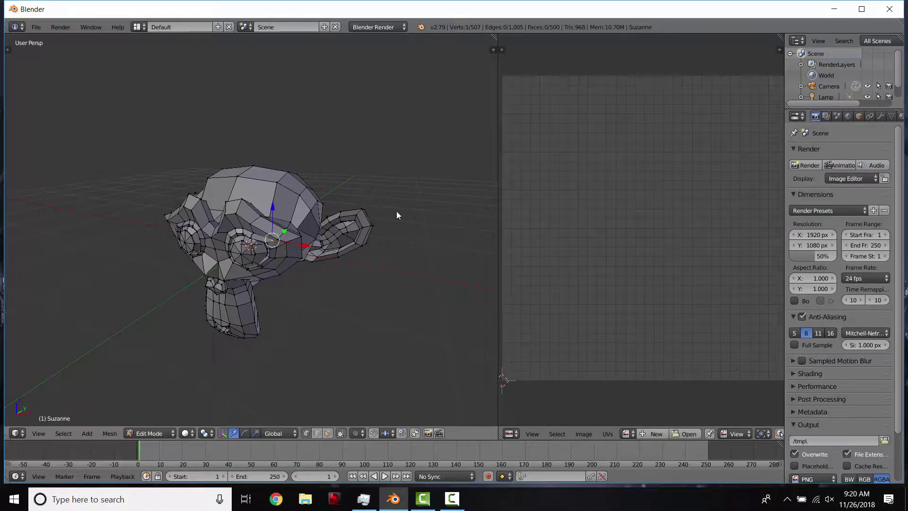
key(ctrl+KP_Add)
key(ctrl+KP_Add)
key(ctrl+KP_Add)
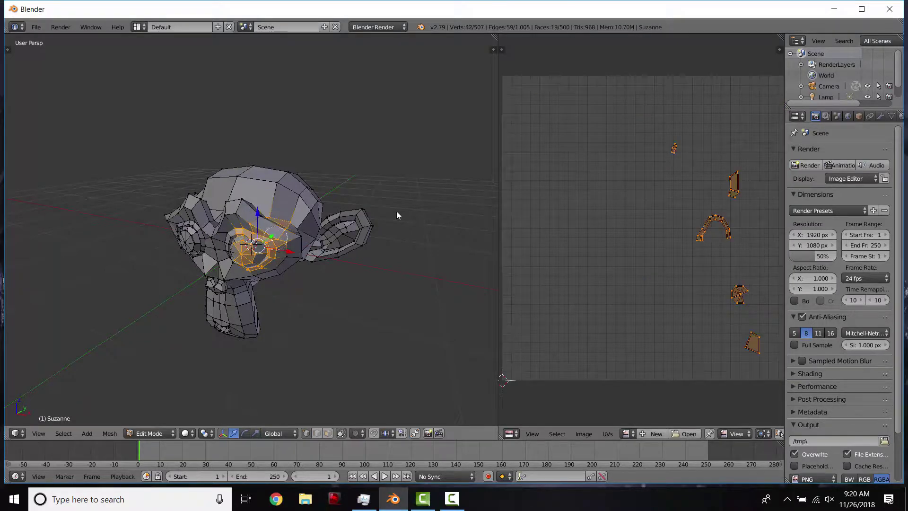
Step: Switch to face selection and grow the selection around the monkey's eye two more times
key(c)
key(Escape)
click(328, 433)
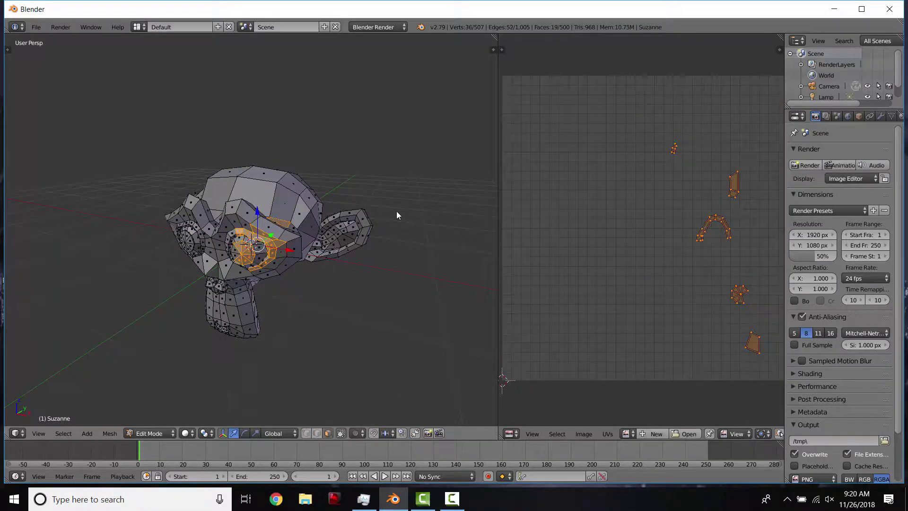
key(ctrl+KP_Add)
key(ctrl+KP_Add)
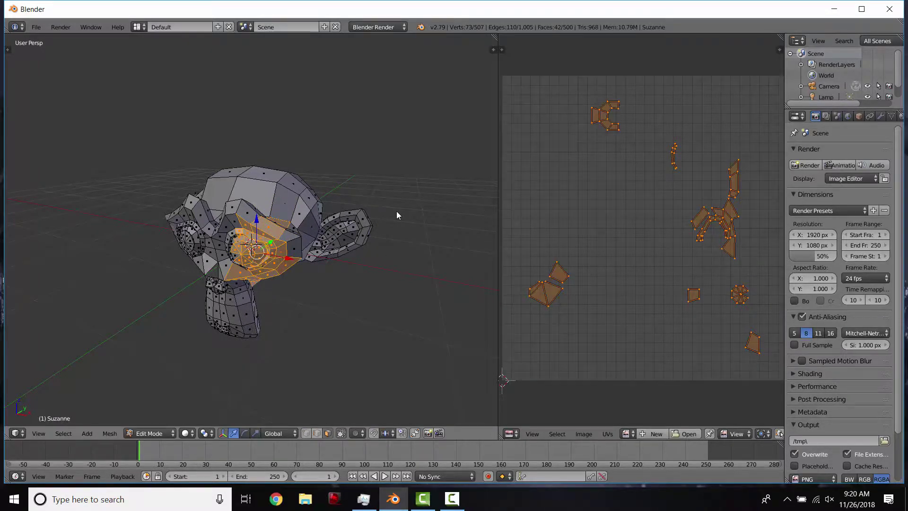
middle_drag(397, 215, 397, 215)
scroll(397, 216, up, 1)
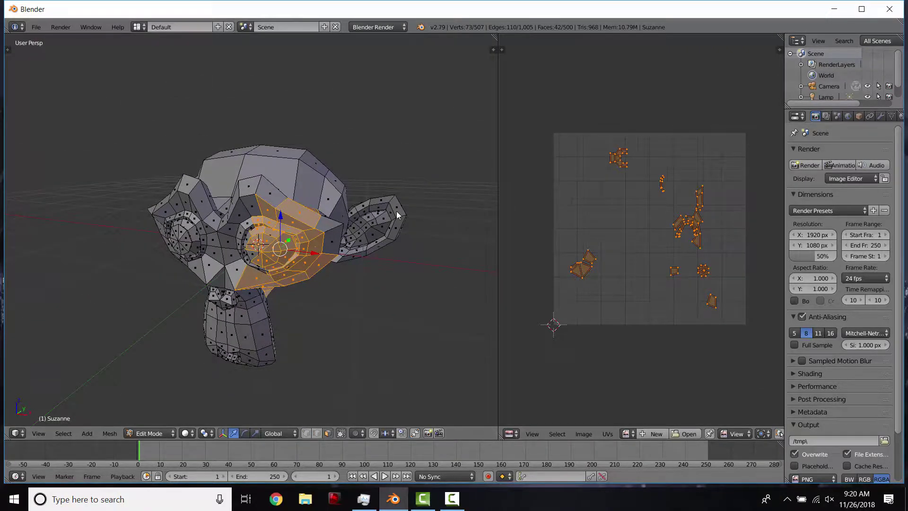
Step: Enlarge the timeline area to about half the window's height and select all faces of the monkey mesh
click(150, 433)
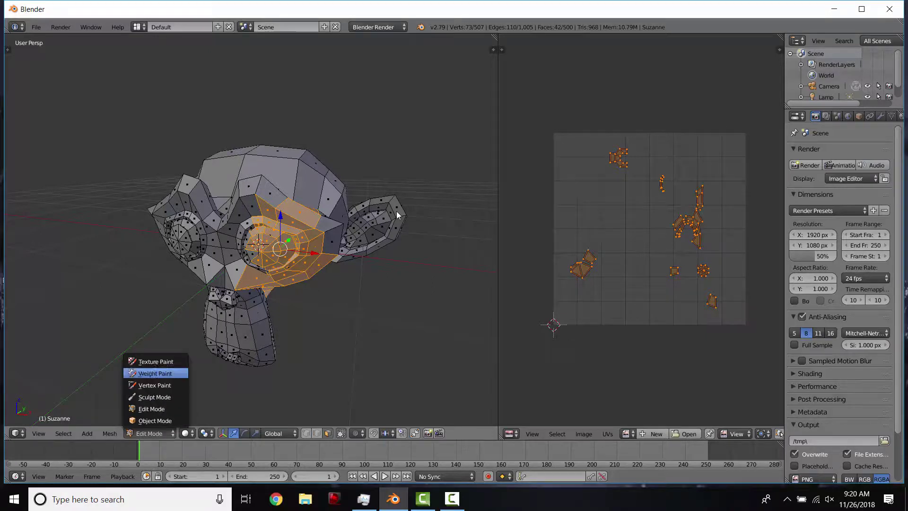
key(Escape)
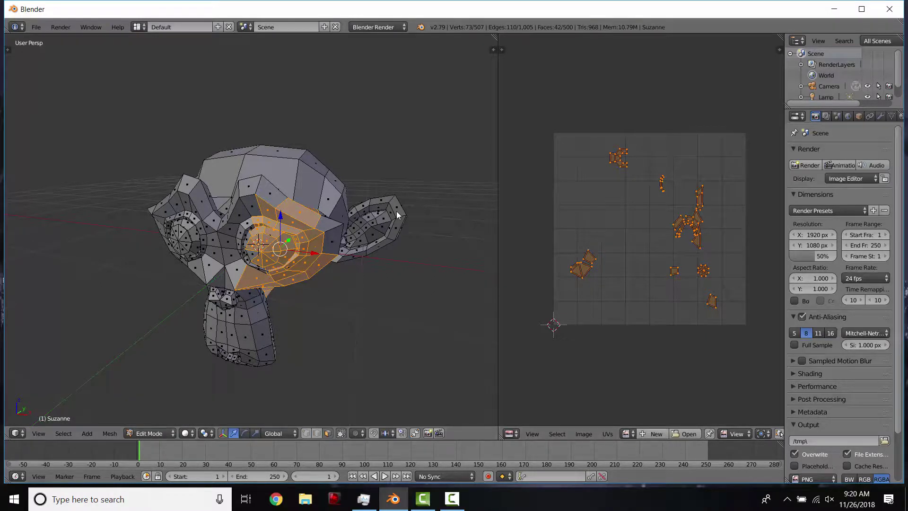
drag(397, 440, 397, 294)
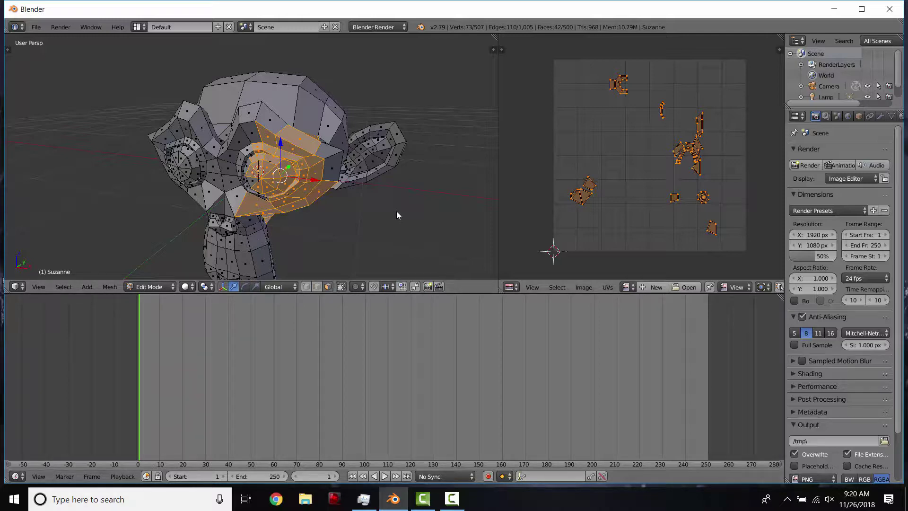
key(a)
key(a)
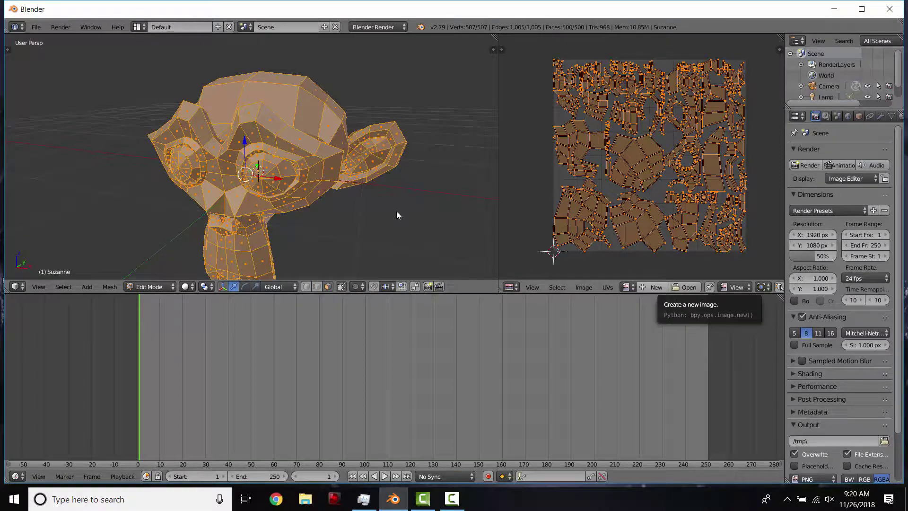
Step: Start a new image for the UV layout and set its width and height to 2048 px
click(653, 287)
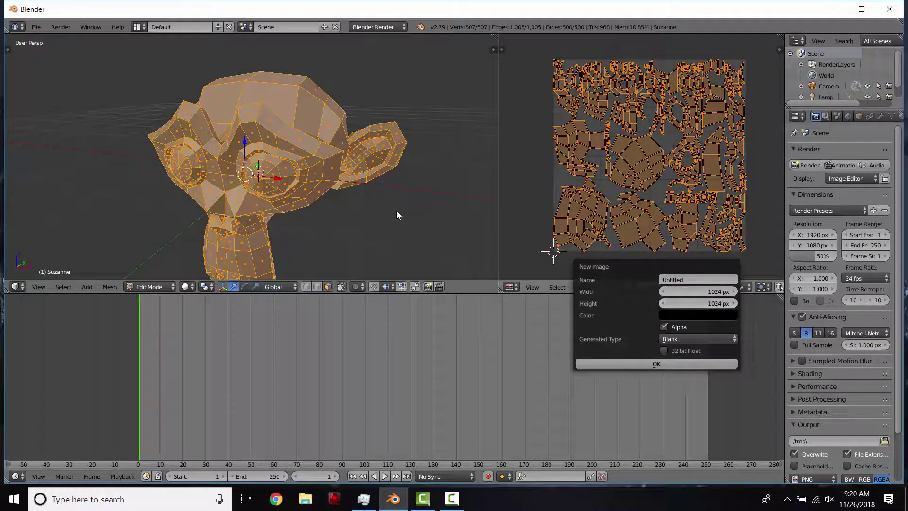
click(698, 292)
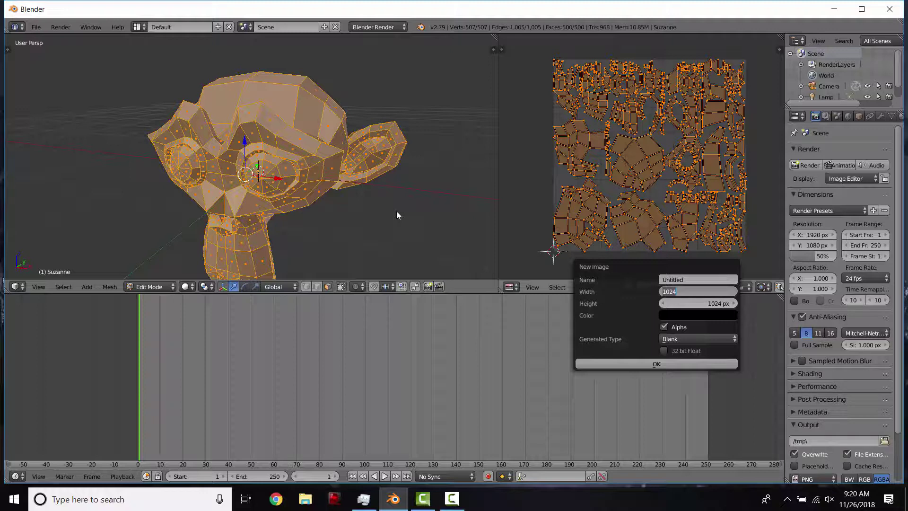
text(1)
text(048)
key(Tab)
text(20)
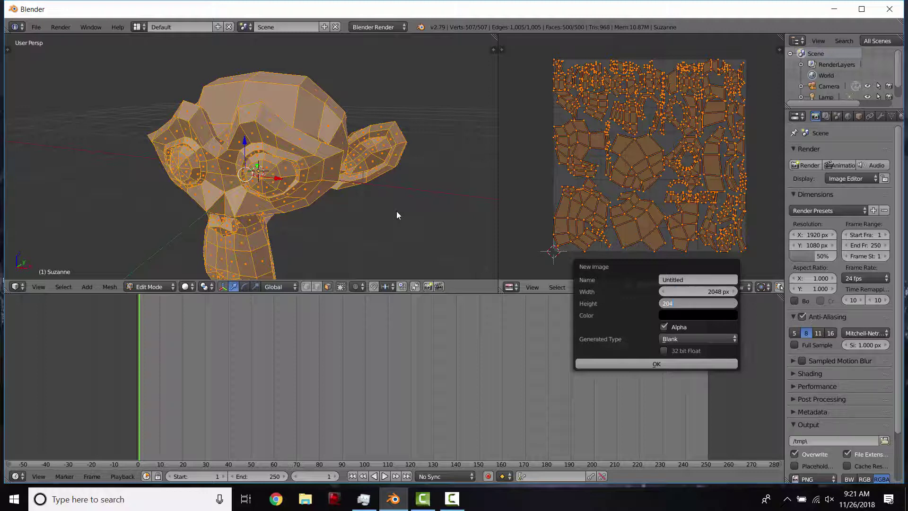
key(Return)
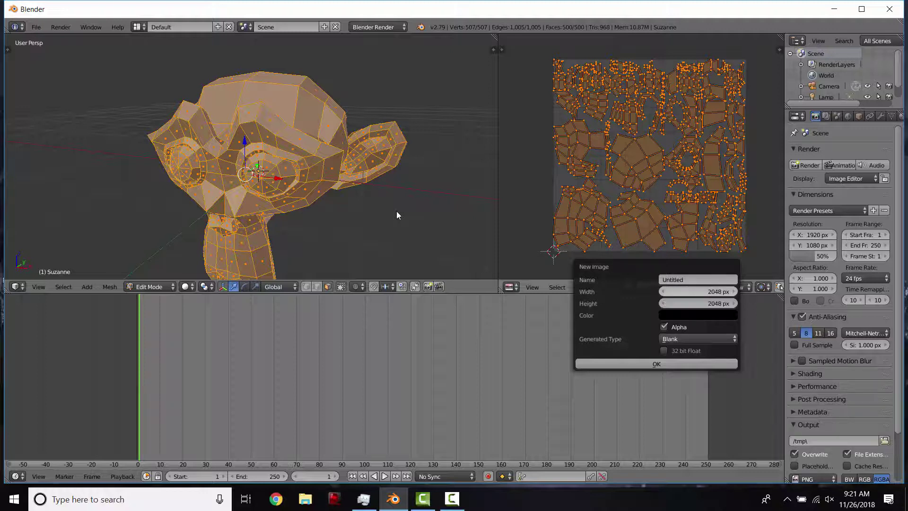
Step: Double the new image's width to 4096 px by multiplying the value by 2
key(Return)
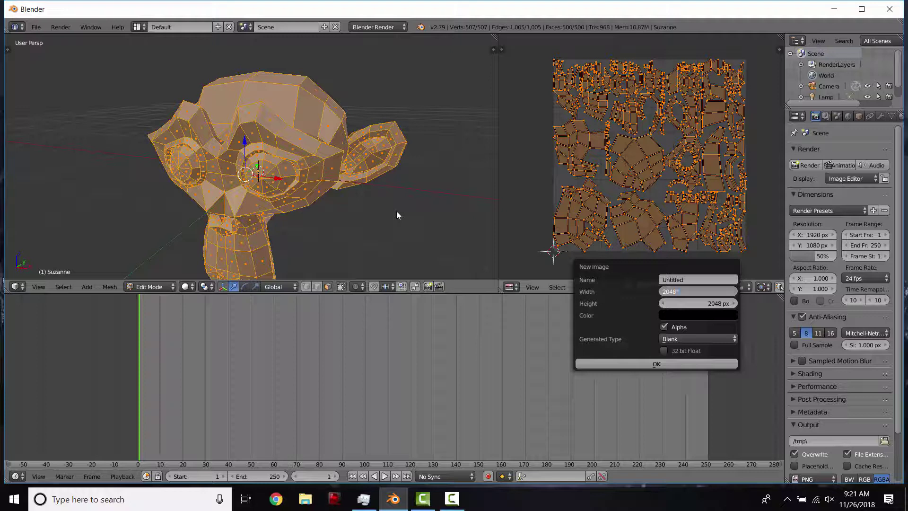
text(*2)
key(Return)
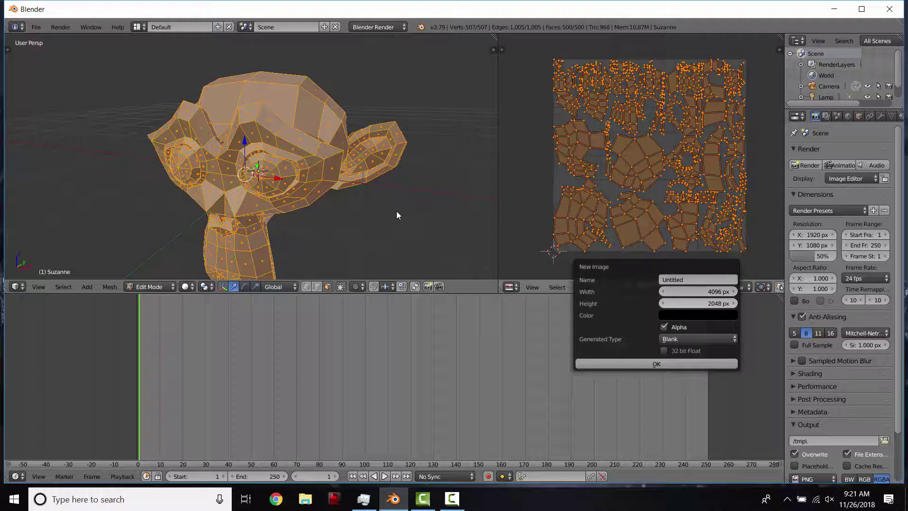
Step: Double the new image's height to 4096 px by multiplying the value by 2
key(Return)
text(*)
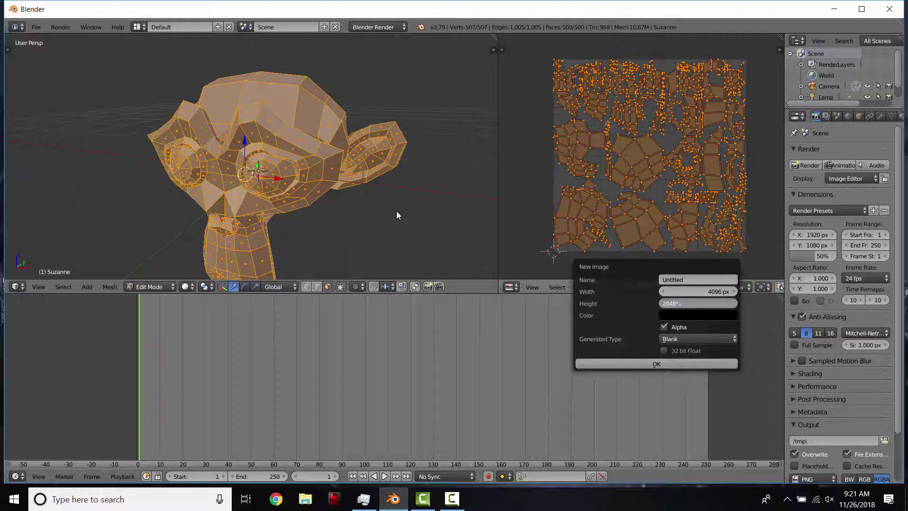
text(2)
key(Return)
Step: Set both the width and the height of the new image to 2048 px
key(Up)
key(Return)
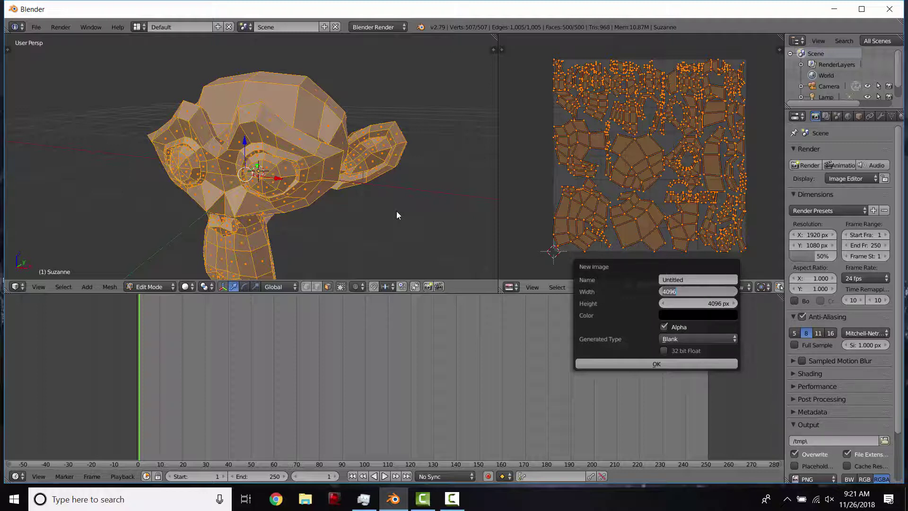
text(2048)
key(Tab)
text(20)
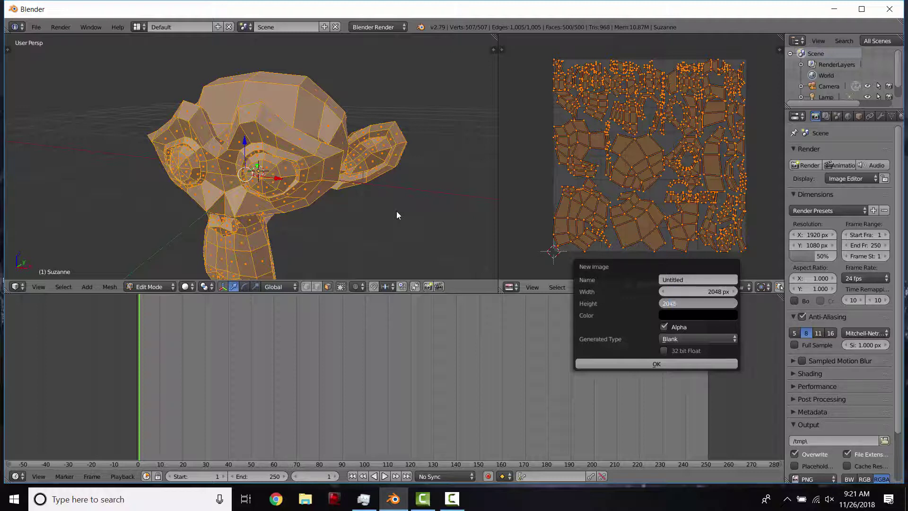
text(48)
key(Return)
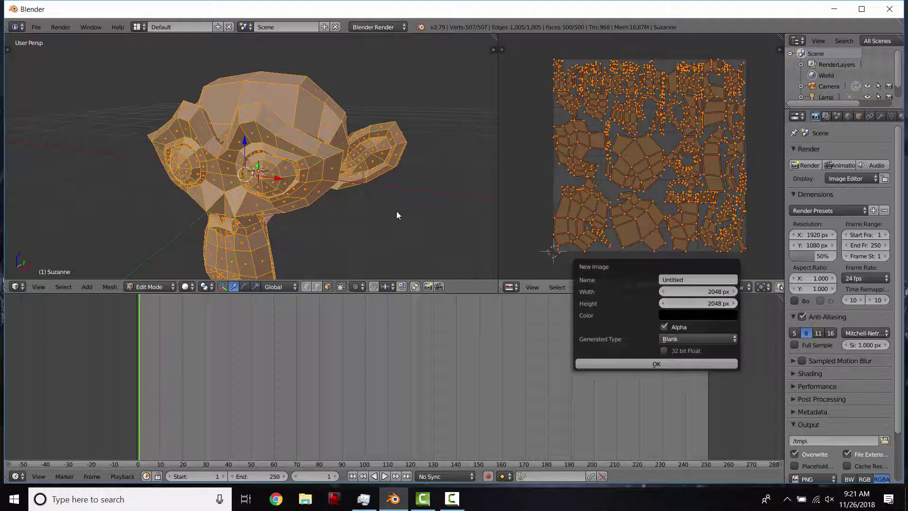
Step: Name the new image MonkeyDiffuseColor and create it
key(Return)
text(MonkeyD)
text(iffuseColor)
key(Return)
key(Return)
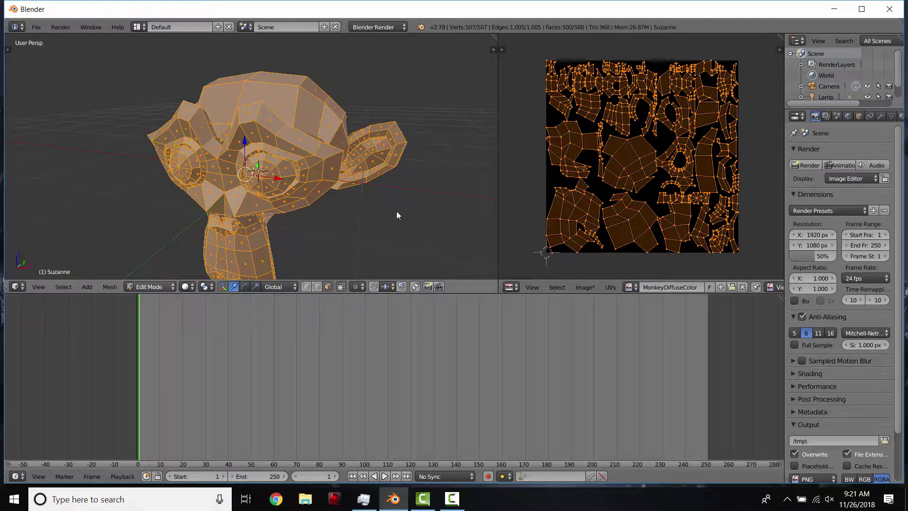
Step: Switch the monkey to Texture Paint mode and set the render engine to Cycles Render
click(149, 287)
click(151, 214)
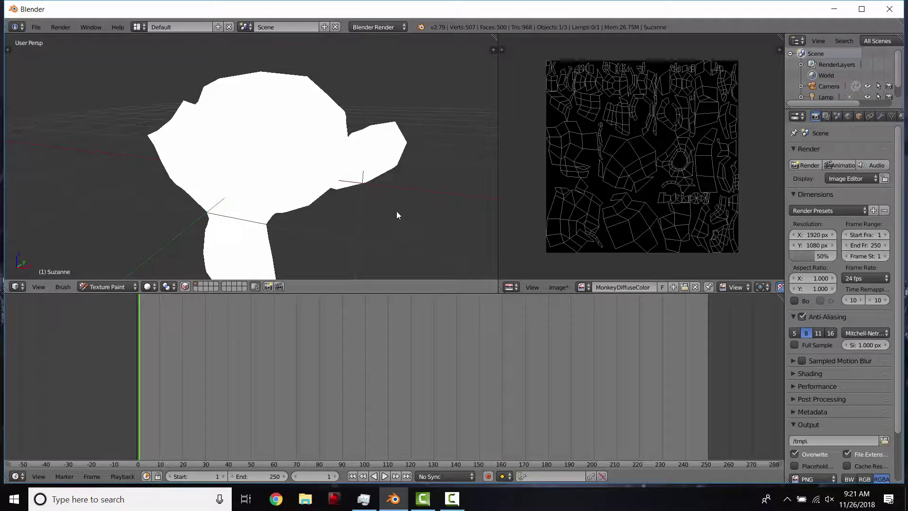
click(377, 27)
click(378, 63)
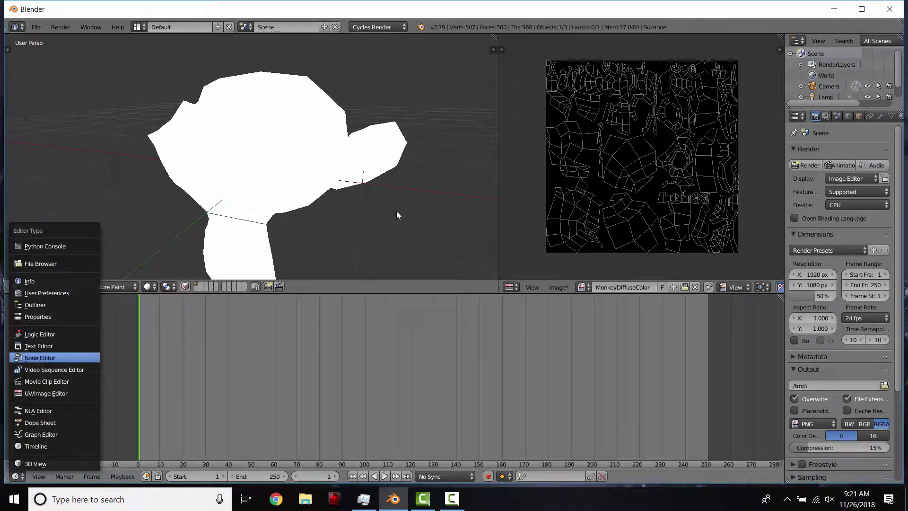
Step: Change the timeline area into a Node Editor and add a new material to the monkey
key(n)
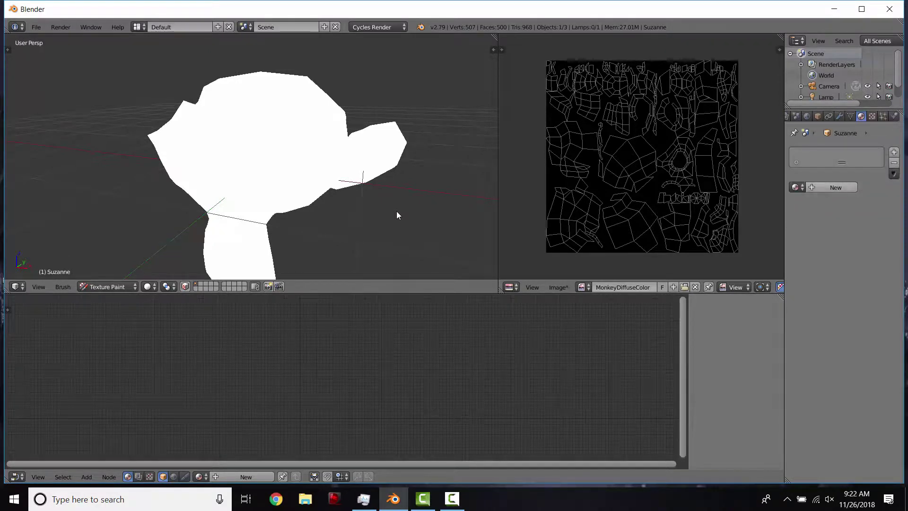
click(833, 187)
scroll(399, 216, up, 2)
scroll(397, 215, down, 1)
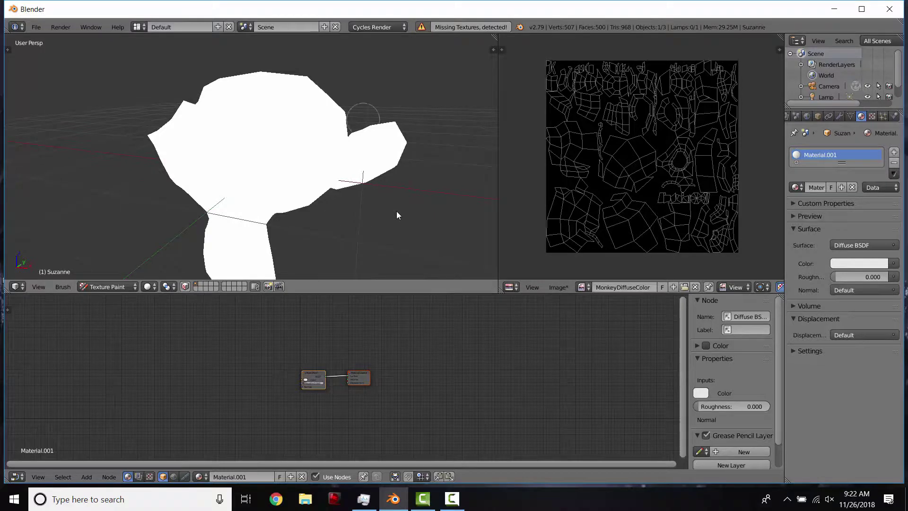
scroll(342, 378, up, 3)
scroll(341, 379, up, 4)
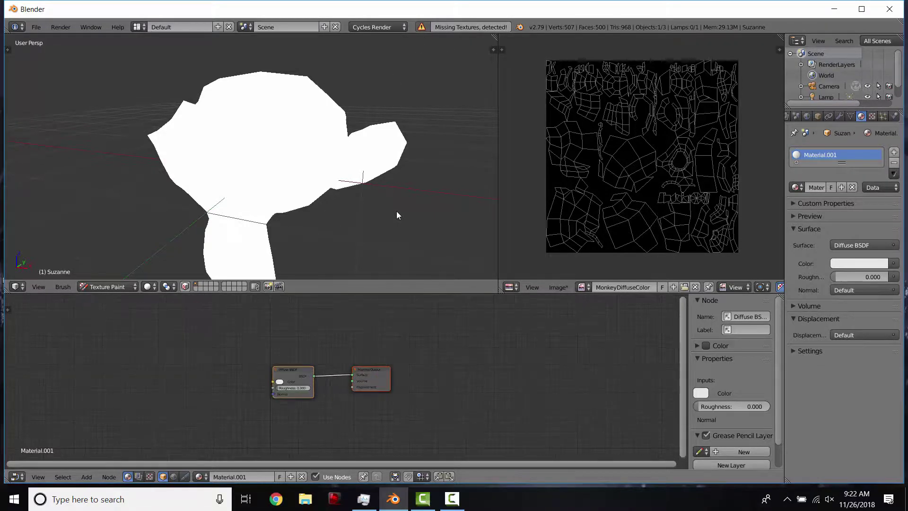
middle_drag(342, 378, 437, 350)
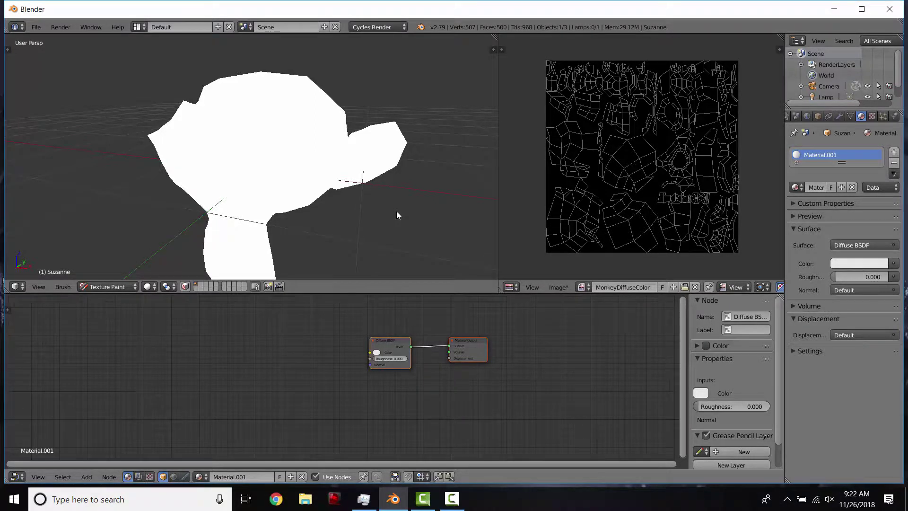
Step: Add an Image Texture node to the material, placed below and to the left of the Diffuse BSDF node
key(shift+a)
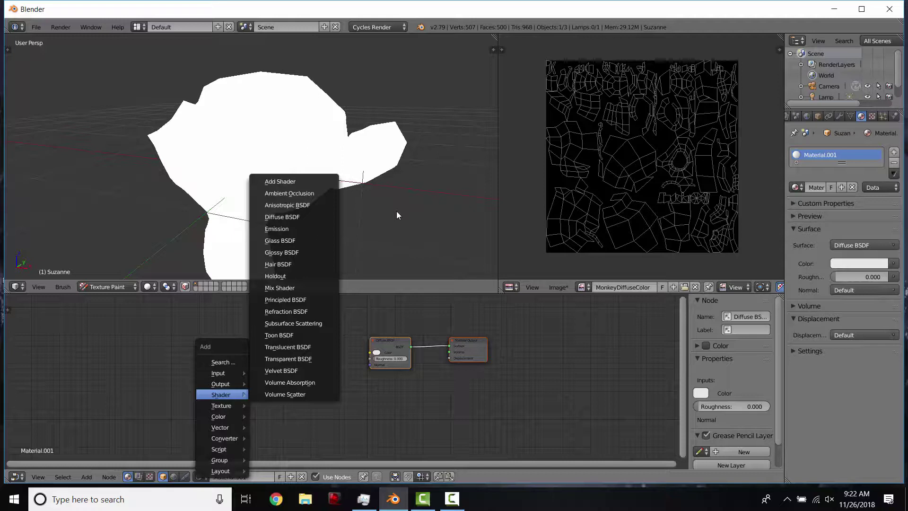
mouse_move(222, 405)
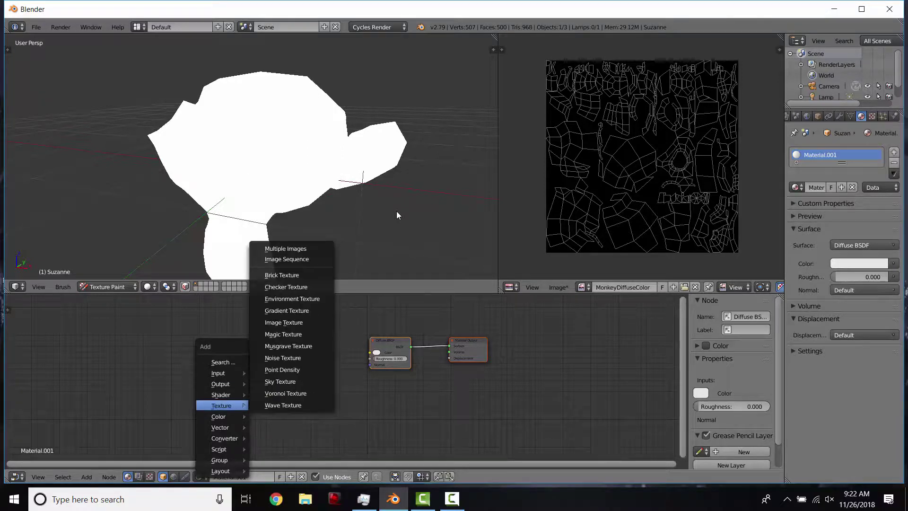
click(284, 323)
click(298, 380)
scroll(340, 378, up, 1)
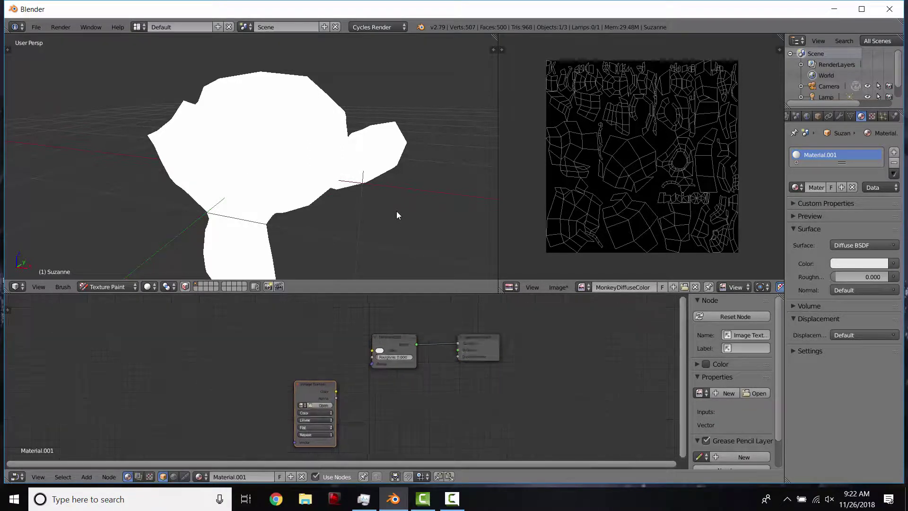
Step: Assign the MonkeyDiffuseColor image to the Image Texture node
scroll(349, 404, up, 4)
middle_drag(349, 404, 375, 355)
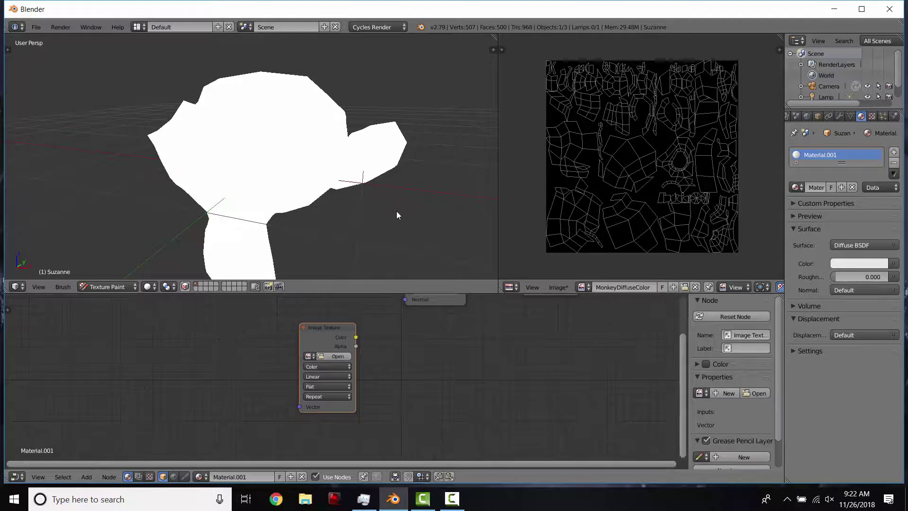
scroll(342, 377, up, 2)
scroll(340, 381, up, 4)
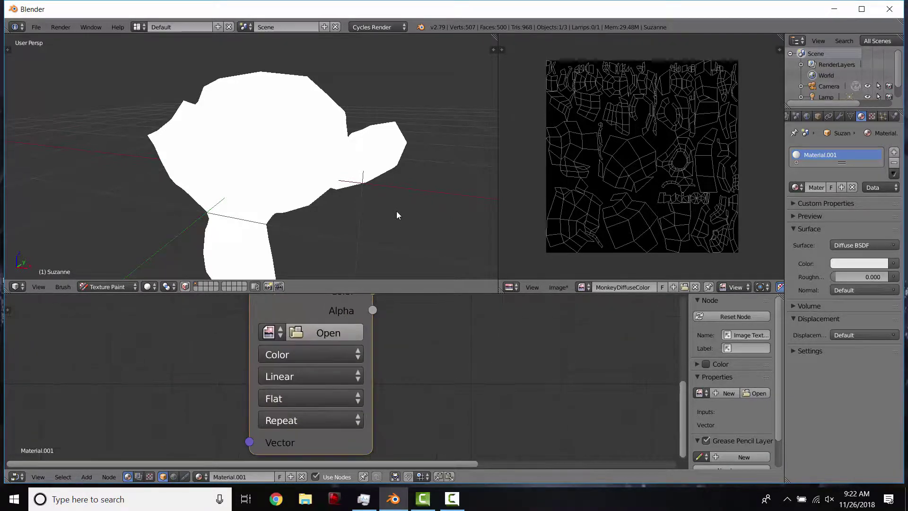
middle_drag(340, 381, 366, 403)
click(298, 353)
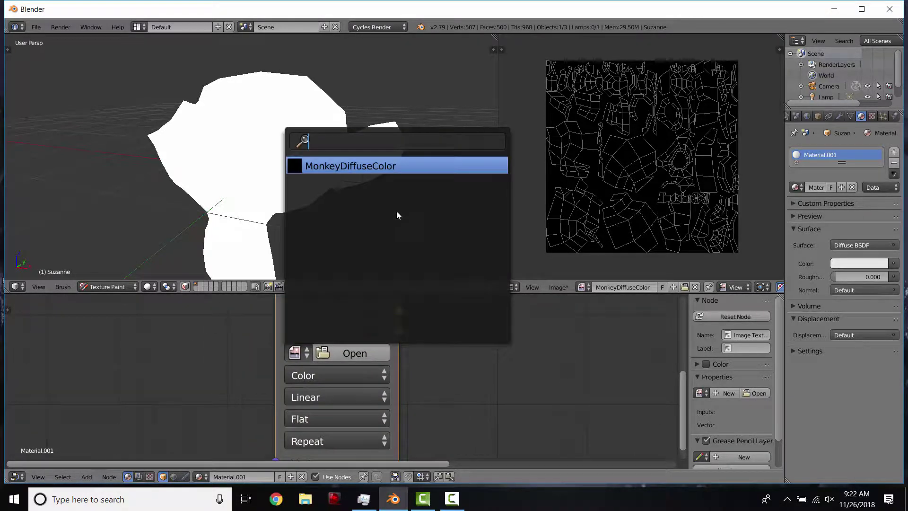
key(Return)
scroll(341, 381, down, 4)
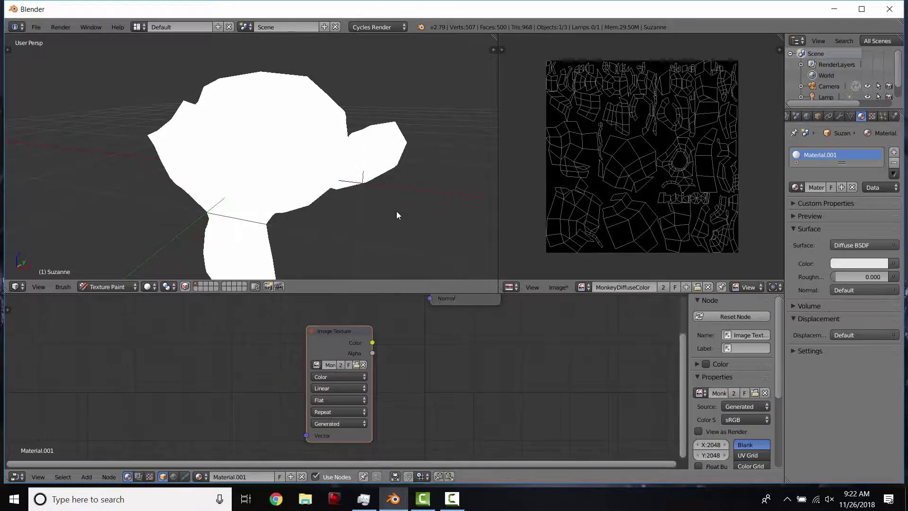
Step: Select the Diffuse BSDF node briefly and reselect the Image Texture node as the active node
drag(340, 381, 342, 382)
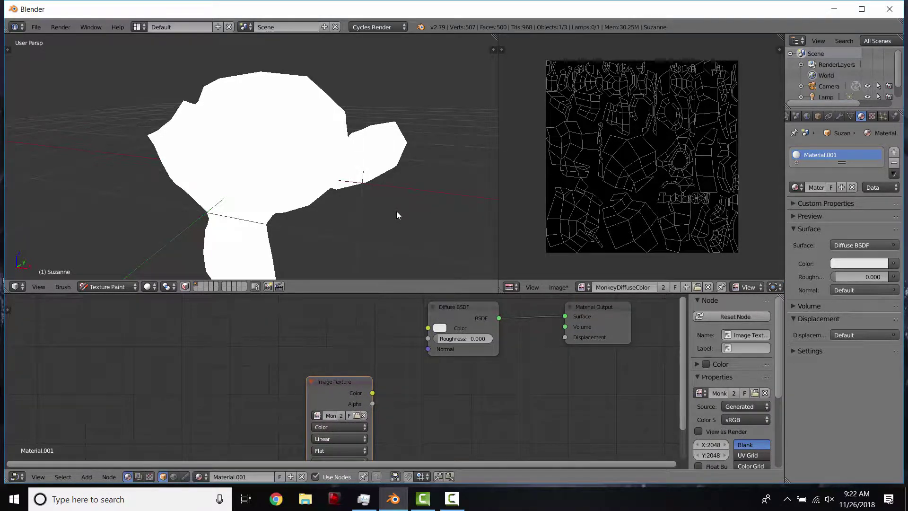
click(455, 306)
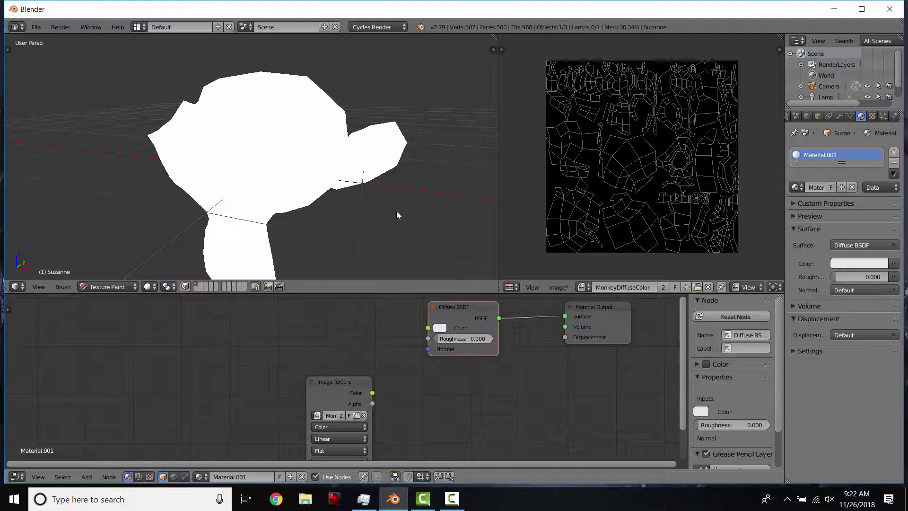
click(334, 381)
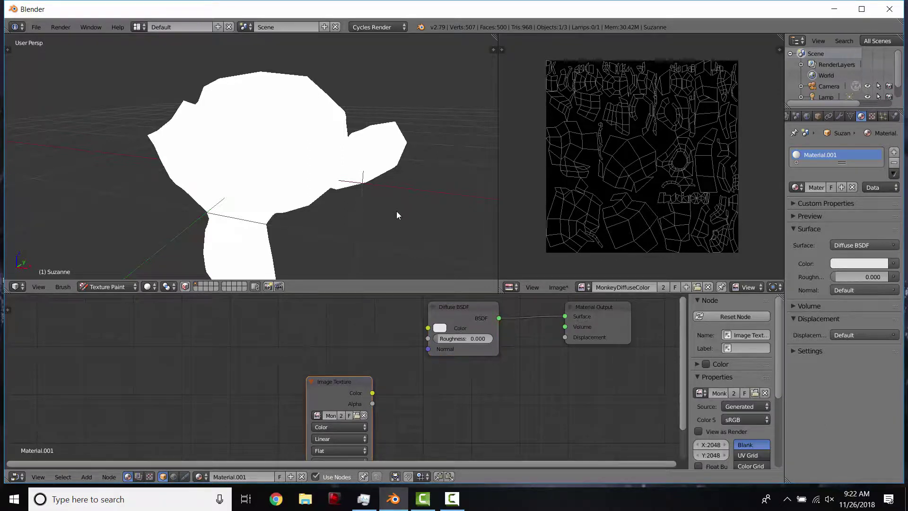
Step: Paint a trial stroke over the monkey's eye area and undo it
mouse_move(255, 184)
mouse_down()
mouse_move(277, 145)
mouse_move(293, 172)
mouse_move(309, 137)
mouse_move(265, 111)
mouse_move(309, 148)
mouse_up()
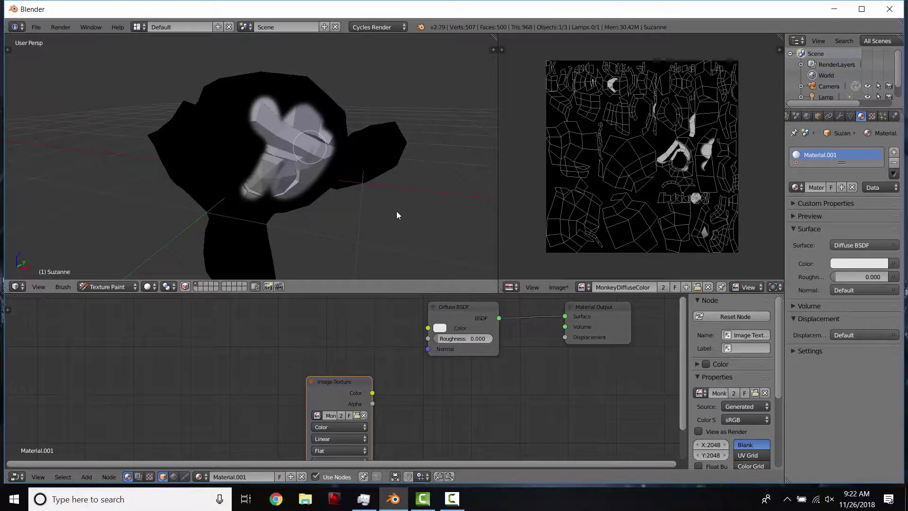
key(ctrl+z)
Step: Paint a white trial stroke from the monkey's mouth up across the forehead and examine it on the model and the texture image
mouse_move(302, 169)
middle_down()
mouse_move(233, 152)
mouse_move(255, 170)
middle_up()
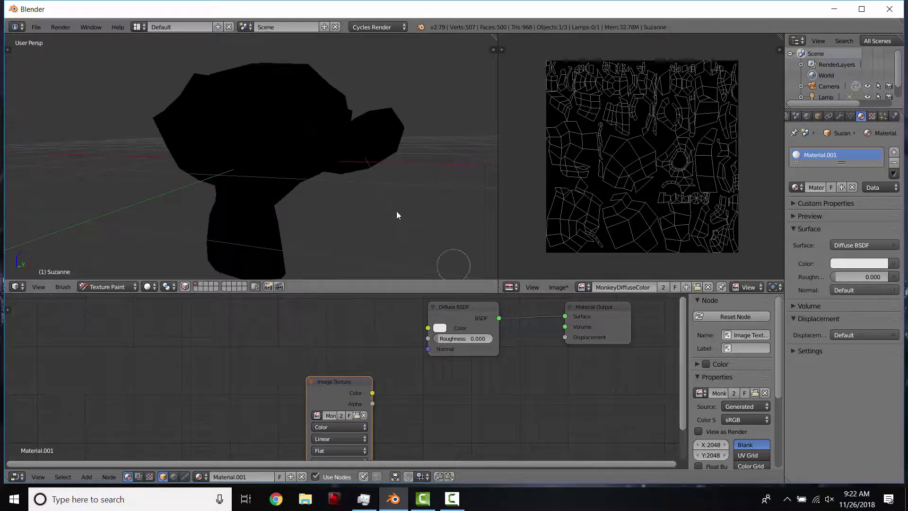
mouse_move(267, 132)
middle_down()
mouse_move(273, 150)
mouse_move(232, 150)
middle_up()
mouse_move(226, 199)
mouse_down()
mouse_move(265, 130)
mouse_move(194, 234)
mouse_move(279, 124)
mouse_up()
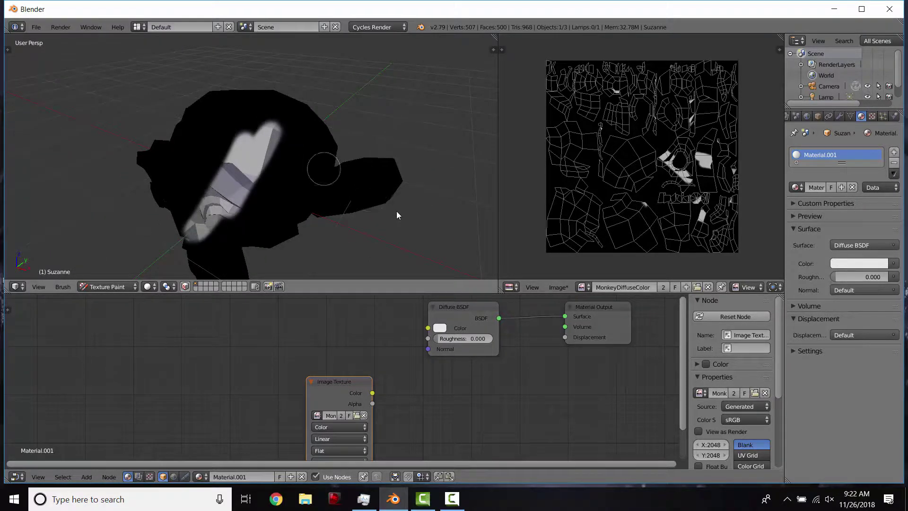
scroll(396, 215, up, 3)
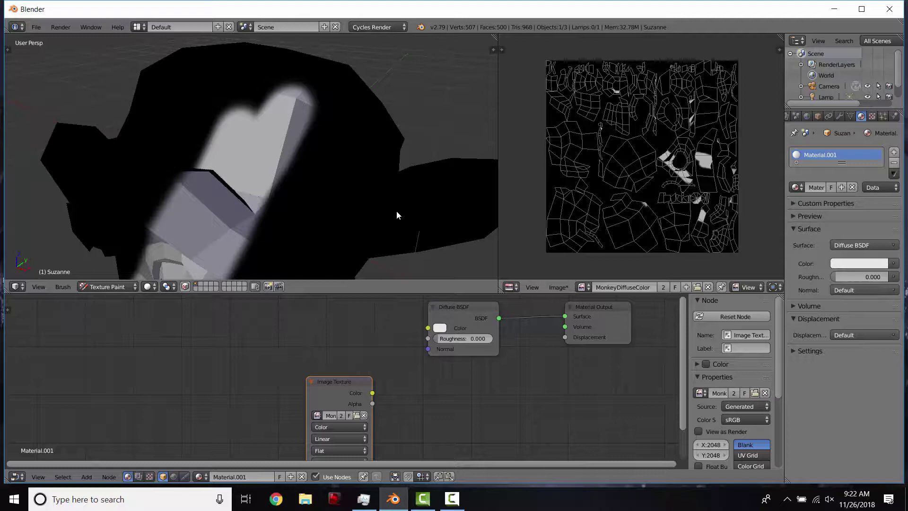
scroll(635, 159, up, 4)
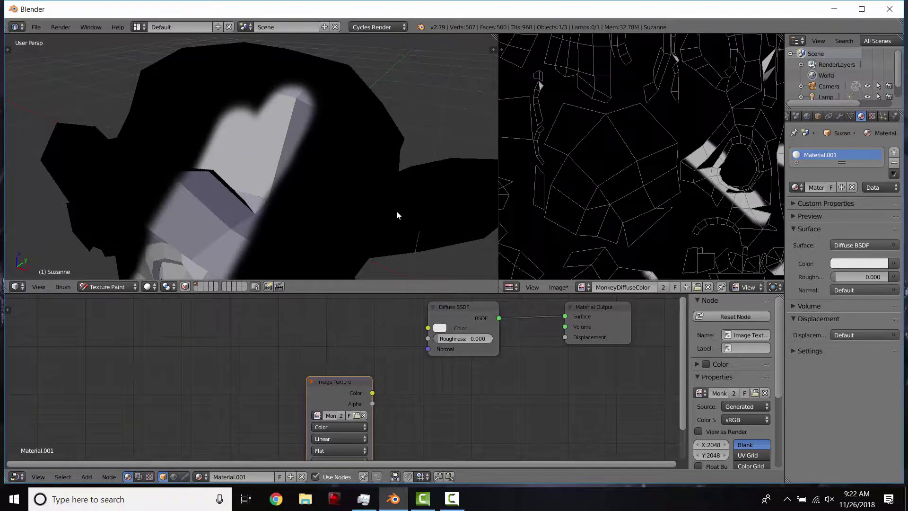
middle_drag(634, 159, 501, 132)
scroll(284, 183, down, 3)
middle_drag(284, 182, 309, 186)
Step: Start the Screencast Keys display in the 3D view
key(n)
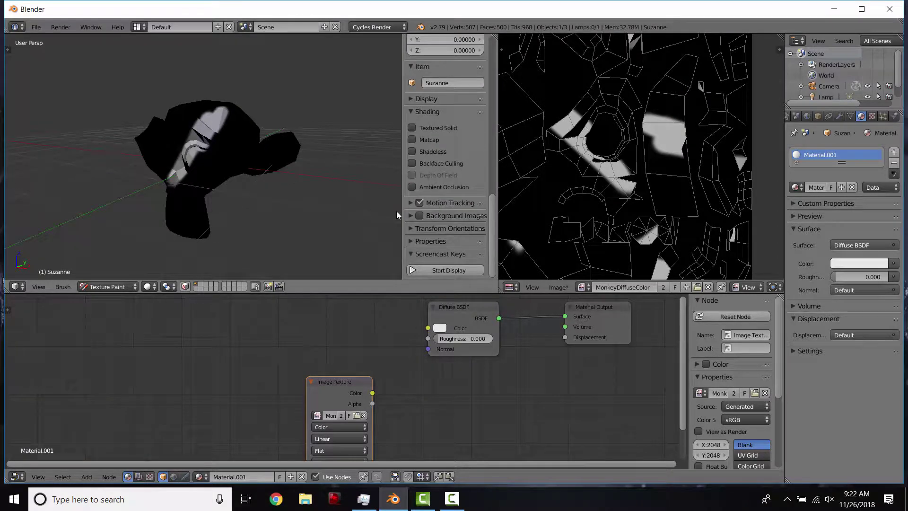
key(n)
middle_drag(213, 244, 237, 240)
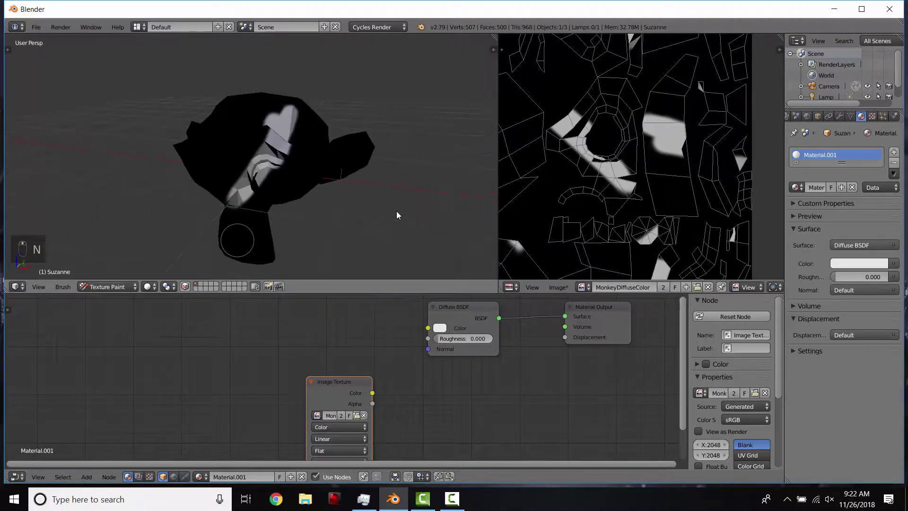
Step: Undo the white stroke painted across the monkey's face
key(ctrl+z)
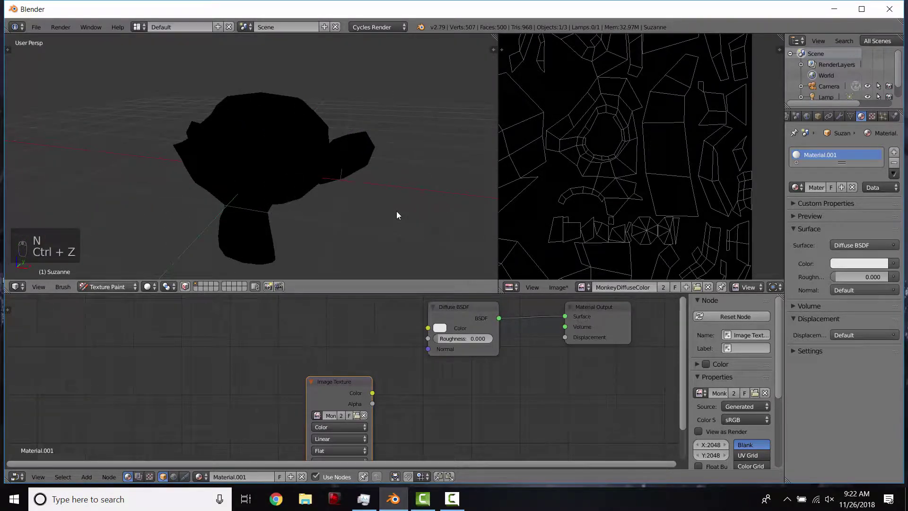
mouse_move(232, 156)
middle_down()
mouse_move(302, 122)
mouse_move(242, 189)
mouse_move(255, 150)
mouse_move(214, 153)
mouse_move(265, 124)
middle_up()
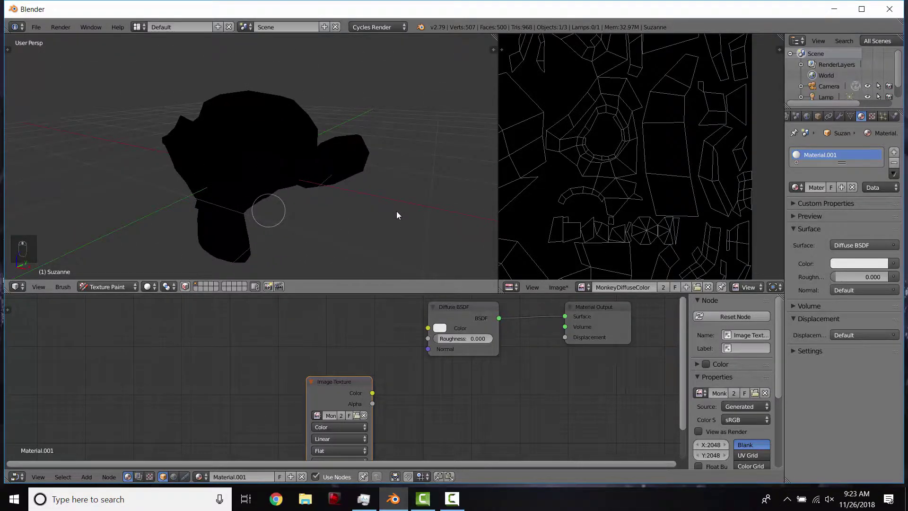
middle_drag(269, 210, 303, 203)
Step: Widen the image editor at the expense of the 3D view and fit the whole texture image in it
drag(498, 163, 337, 163)
scroll(454, 161, down, 3)
middle_drag(454, 160, 516, 181)
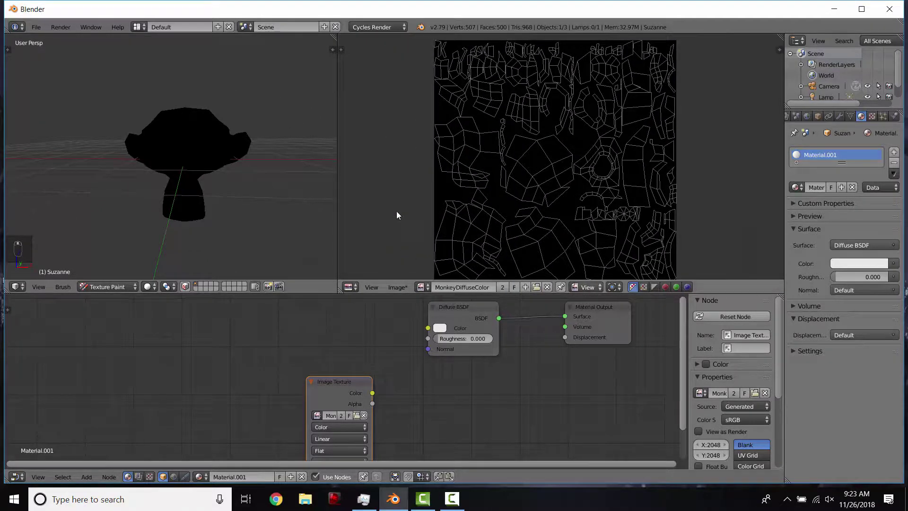
click(587, 287)
click(587, 287)
Step: Enlarge the 3D view and image editor to similar widths by shrinking the node and properties areas, and show the 3D view's brush settings
drag(379, 293, 378, 423)
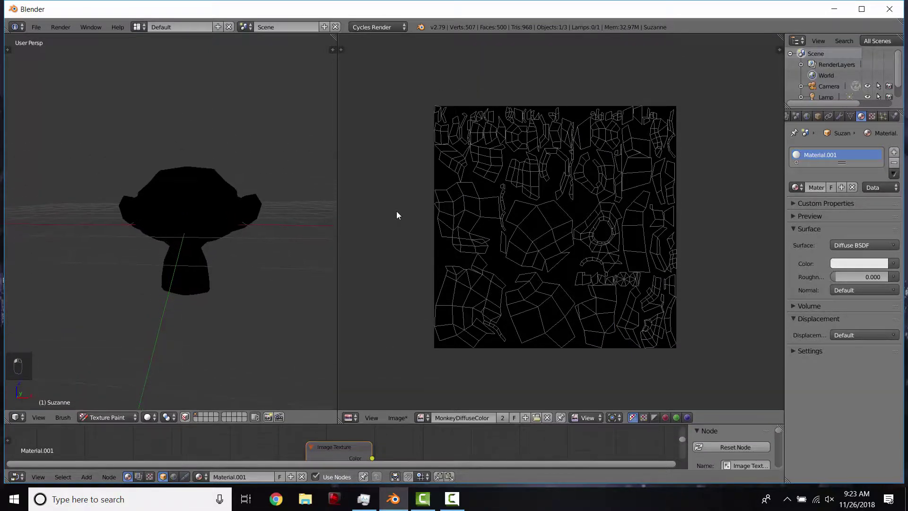
drag(338, 215, 424, 215)
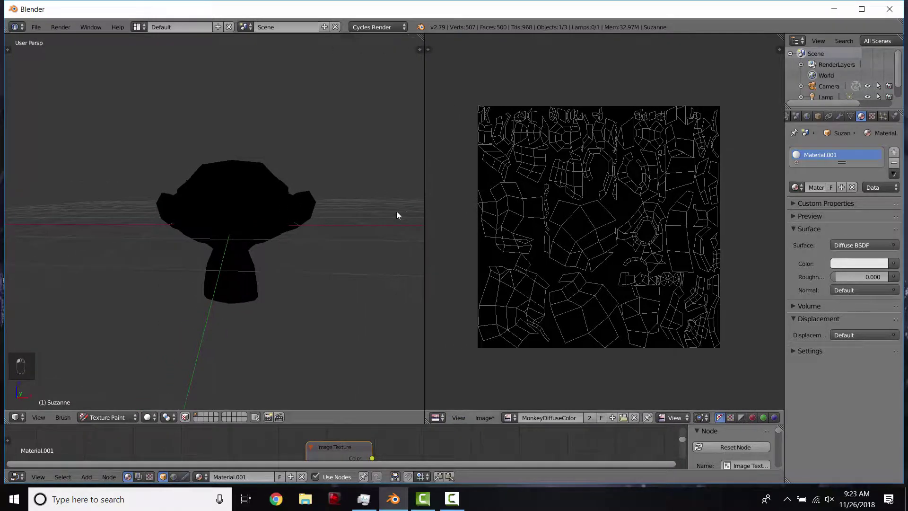
drag(784, 215, 852, 215)
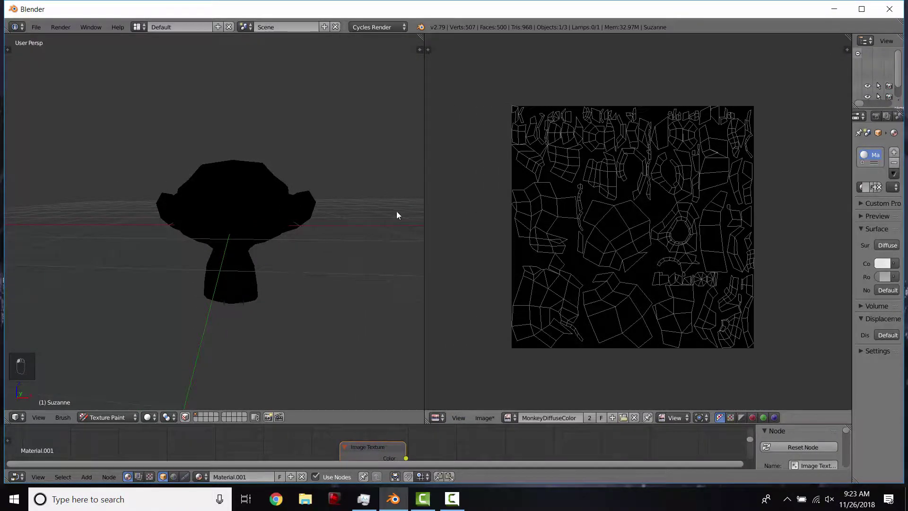
key(t)
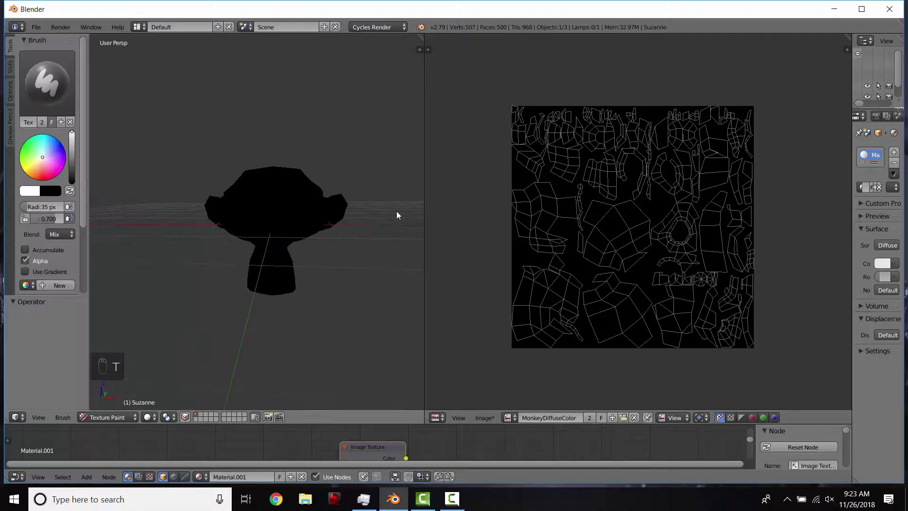
Step: Widen the 3D view's brush settings area and enlarge the brush radius to 208 px
drag(89, 215, 143, 215)
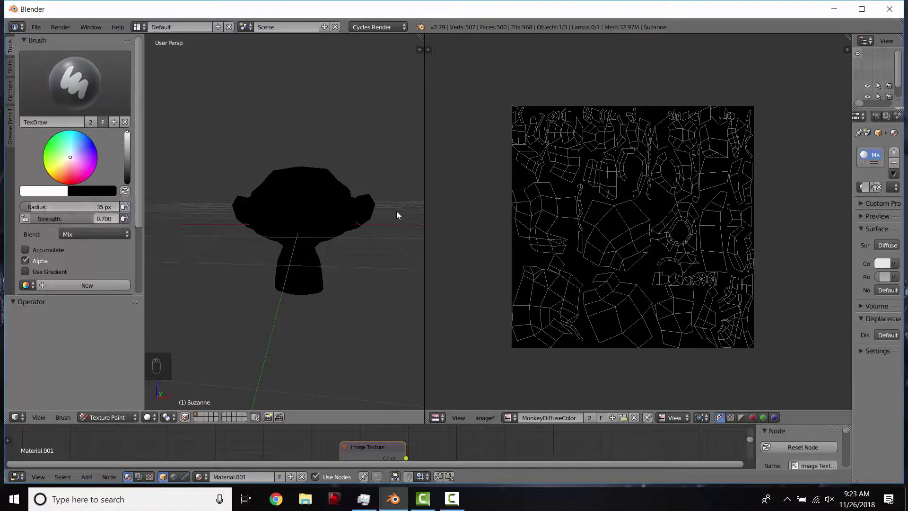
mouse_move(47, 207)
mouse_down()
mouse_move(95, 206)
mouse_move(39, 207)
mouse_up()
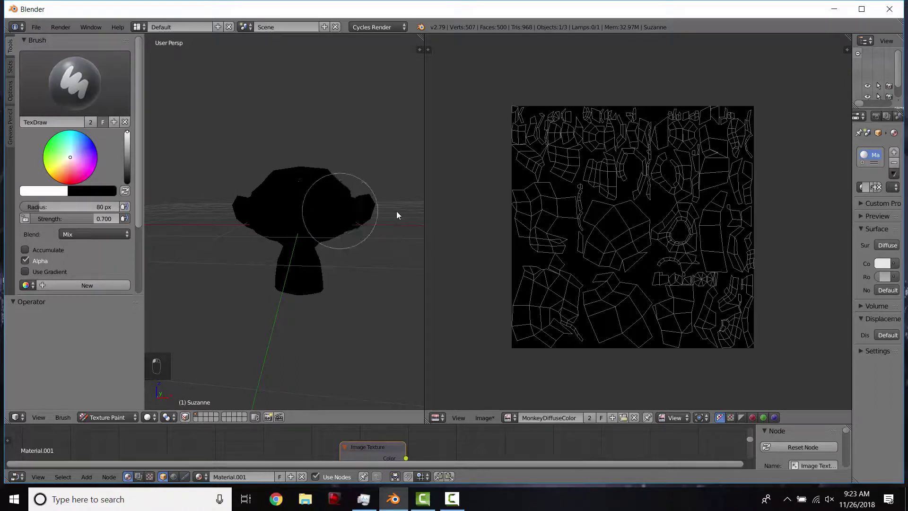
key(f)
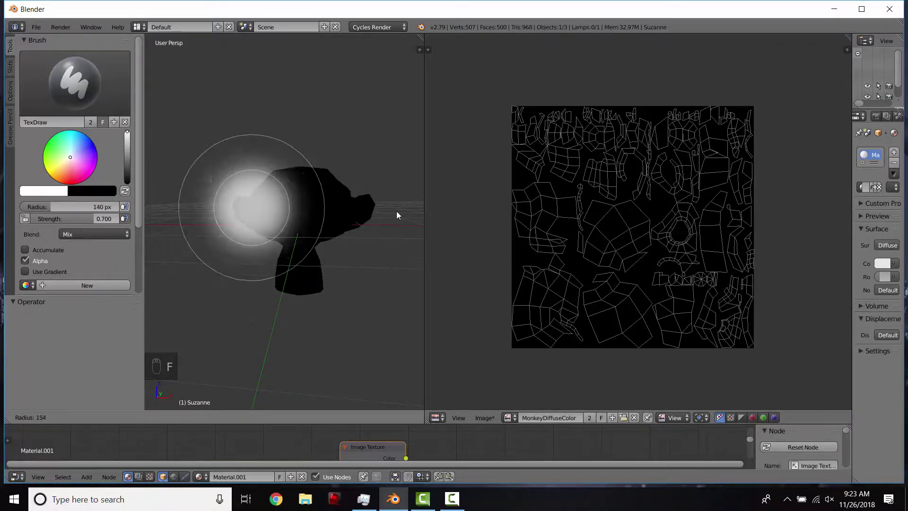
click(397, 216)
key(f)
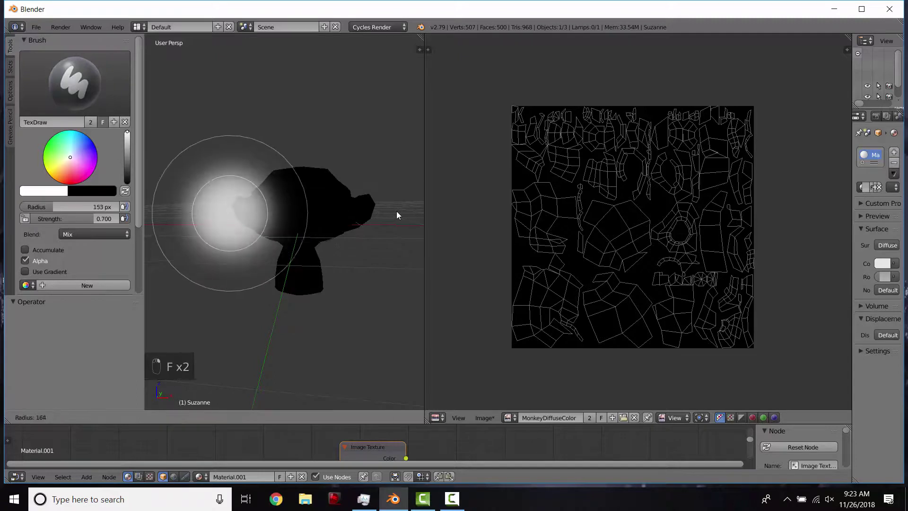
click(397, 216)
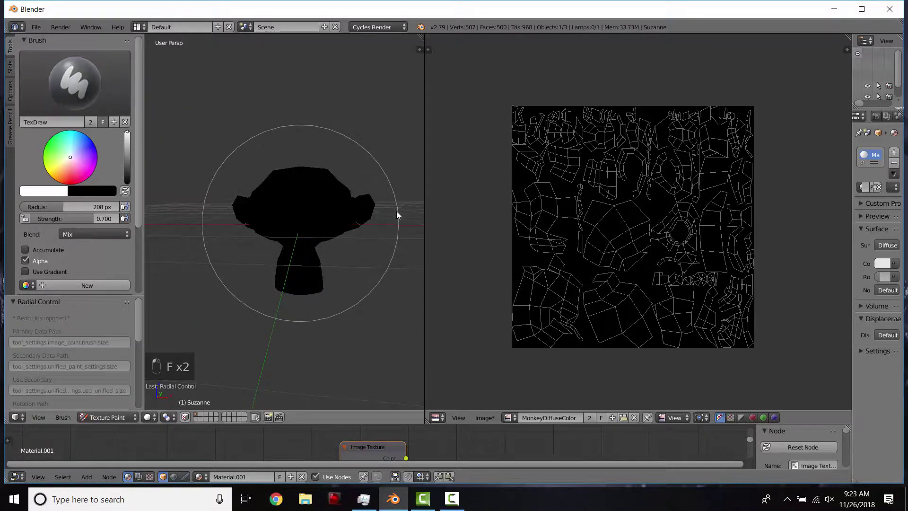
Step: Lower the brush strength to 0.047, paint a faint test stroke on the monkey's face, and undo it
key(shift+f)
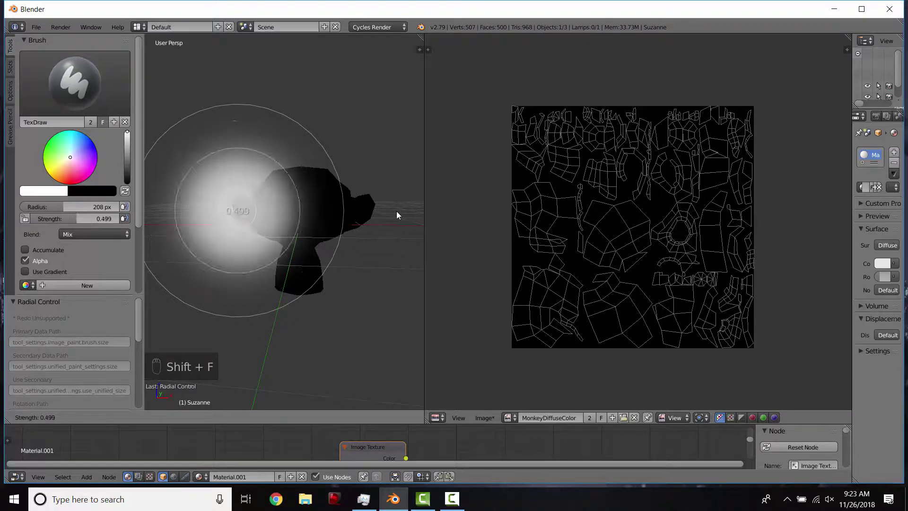
click(397, 215)
key(shift+f)
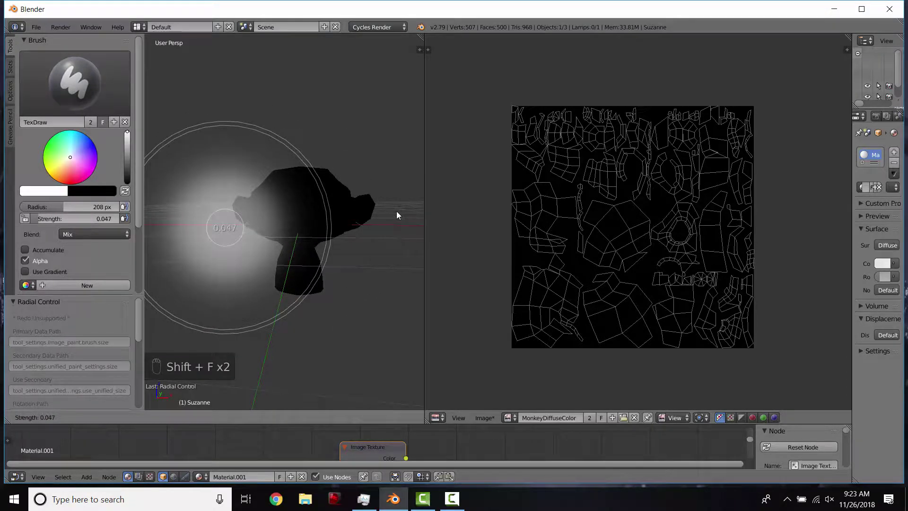
click(397, 216)
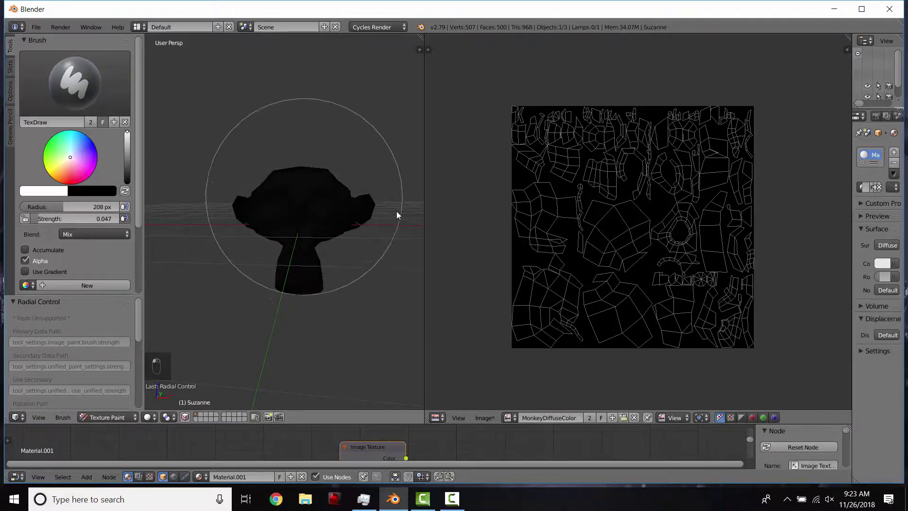
drag(304, 196, 308, 236)
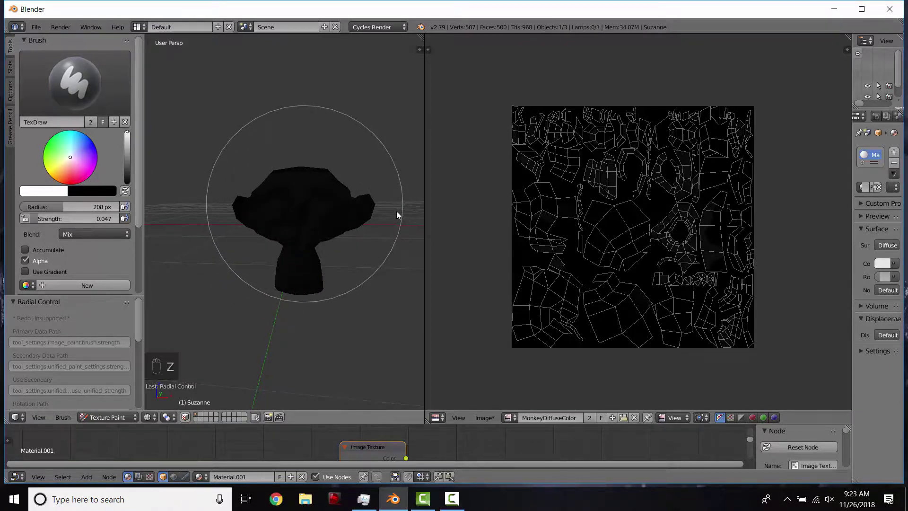
key(ctrl+z)
Step: Set the brush strength to 1.000, test it with a white dab on the monkey's face, and undo the dab
key(shift+f)
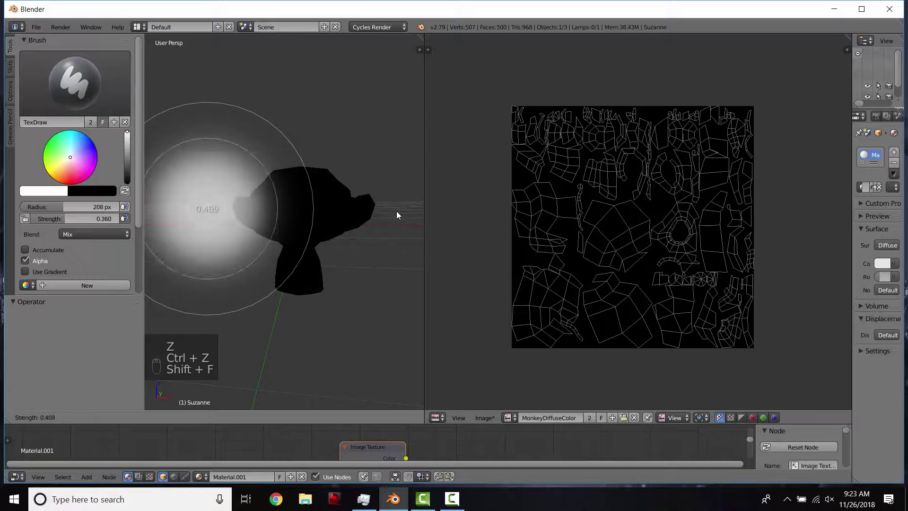
click(398, 215)
scroll(305, 194, up, 4)
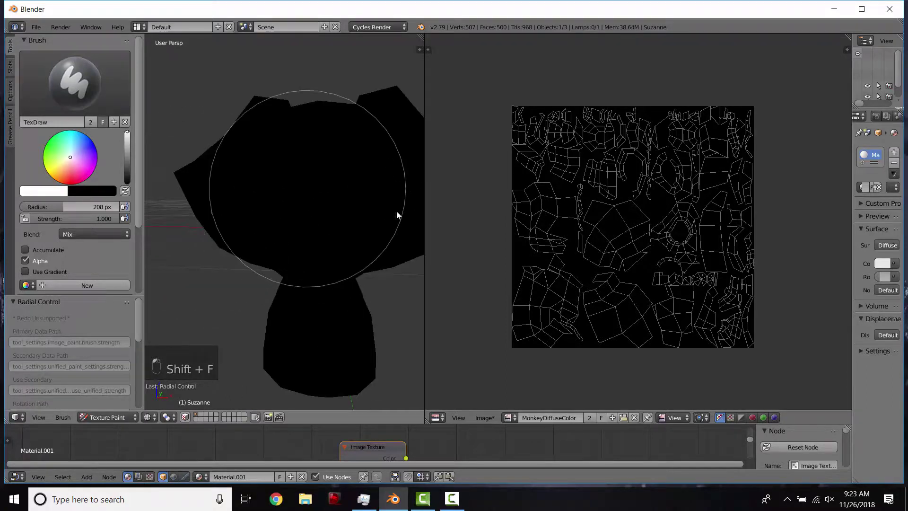
scroll(303, 186, down, 3)
click(300, 219)
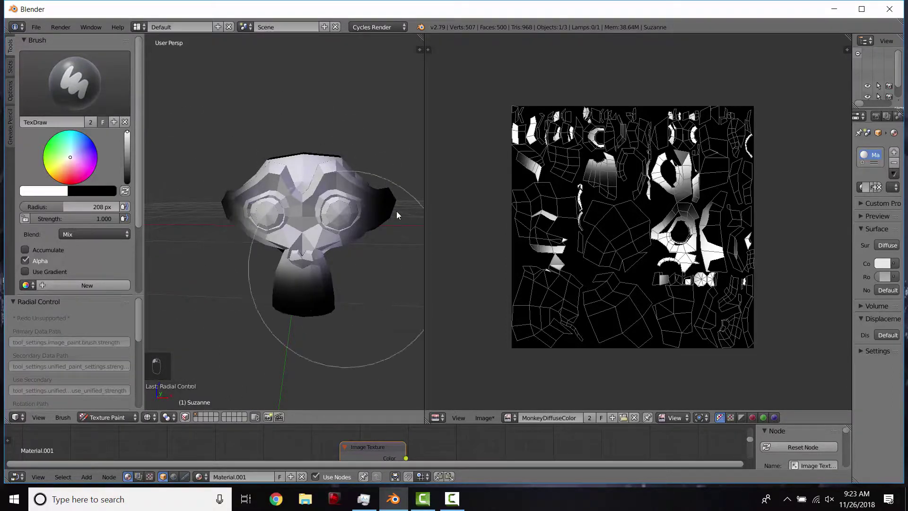
key(ctrl+z)
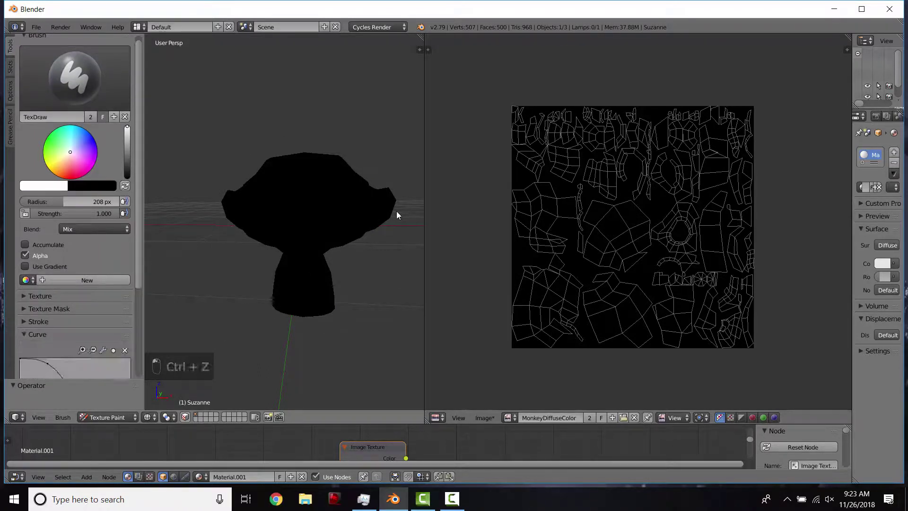
Step: Bring the brush's falloff curve into view and reduce the brush radius to 69 px
scroll(327, 255, down, 1)
mouse_move(311, 214)
middle_down()
mouse_move(300, 253)
mouse_move(342, 232)
middle_up()
scroll(300, 254, up, 1)
scroll(76, 212, down, 6)
key(f)
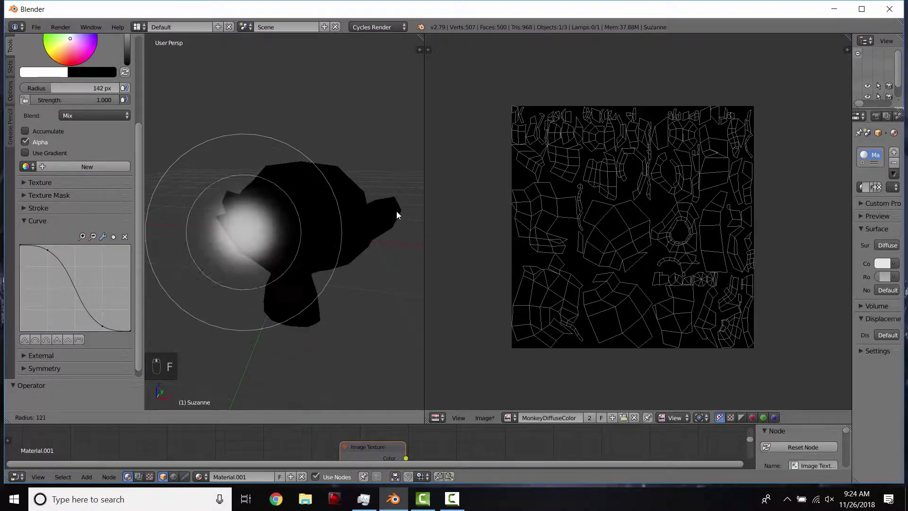
click(277, 237)
Step: Test the soft falloff with a white dab in the middle of the monkey's face and undo it
scroll(290, 237, up, 3)
click(290, 237)
scroll(299, 267, up, 2)
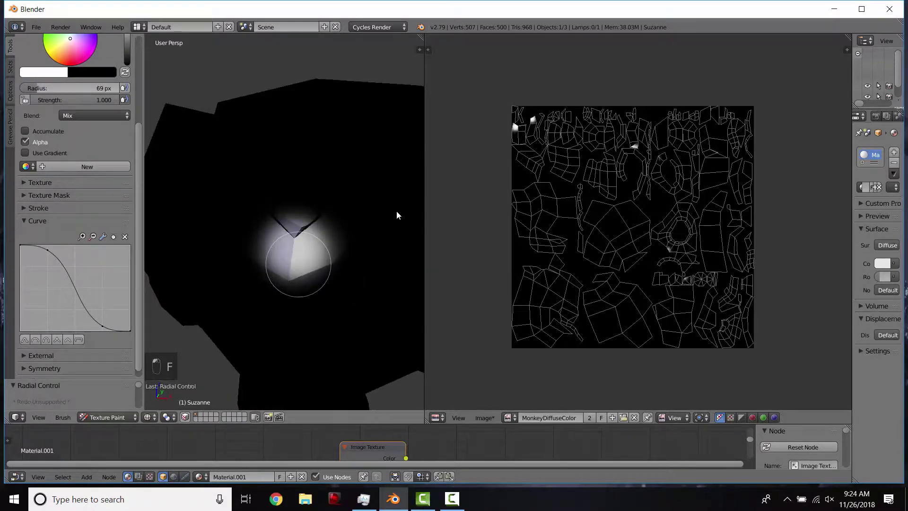
mouse_move(300, 273)
middle_down()
mouse_move(310, 243)
mouse_move(302, 264)
middle_up()
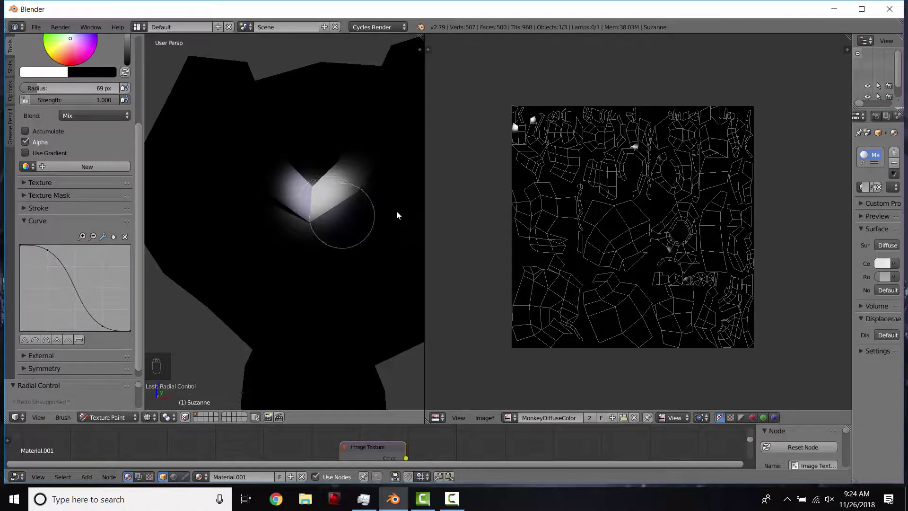
key(ctrl+z)
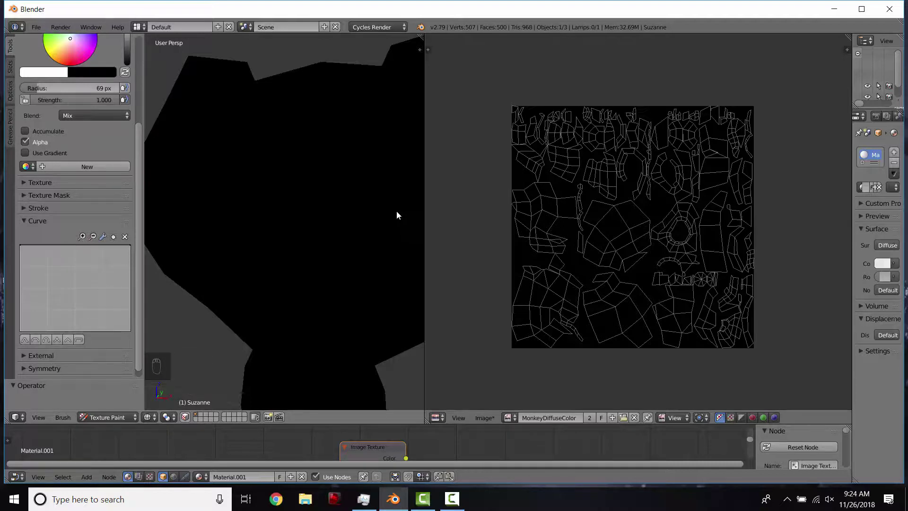
Step: Paint hard-edged white test strokes over the monkey's face with the flat falloff curve, undoing each one
scroll(249, 205, down, 3)
mouse_move(250, 204)
mouse_down()
mouse_move(284, 214)
mouse_move(284, 274)
mouse_move(324, 273)
mouse_up()
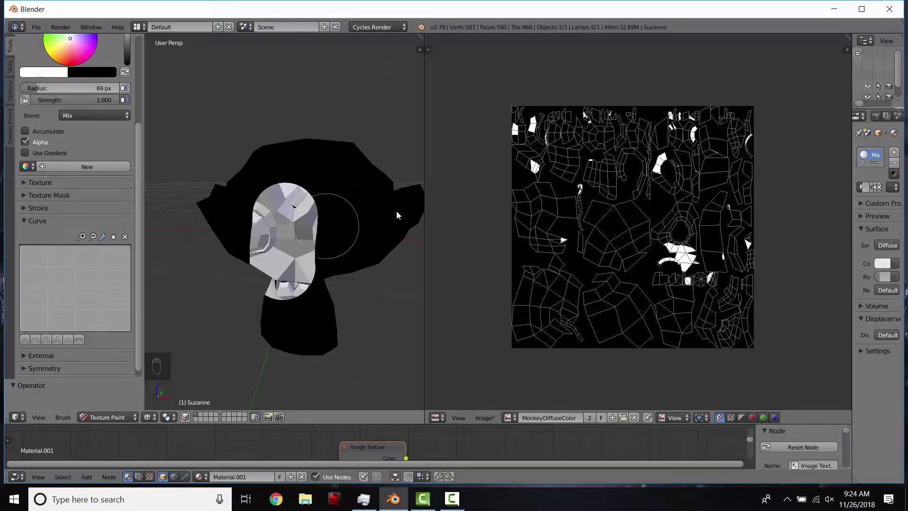
key(ctrl+z)
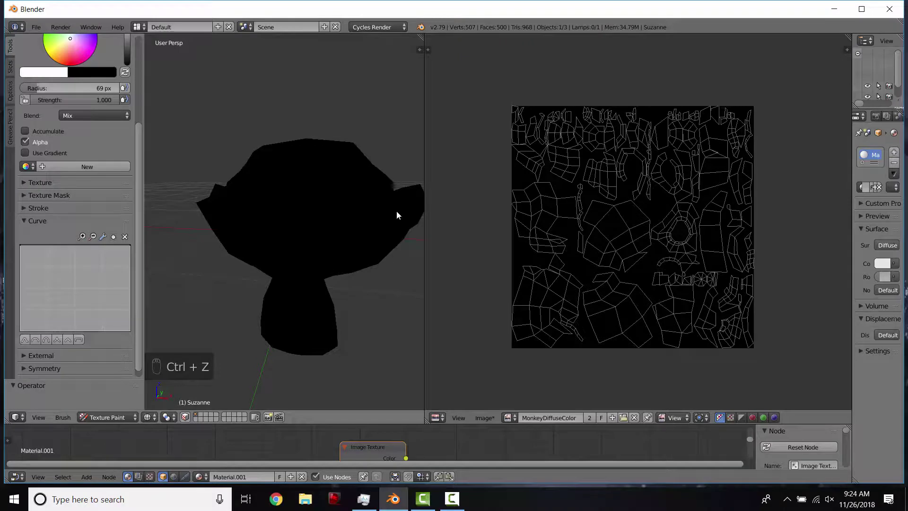
mouse_move(300, 230)
mouse_down()
mouse_move(296, 278)
mouse_move(311, 226)
mouse_up()
key(ctrl+z)
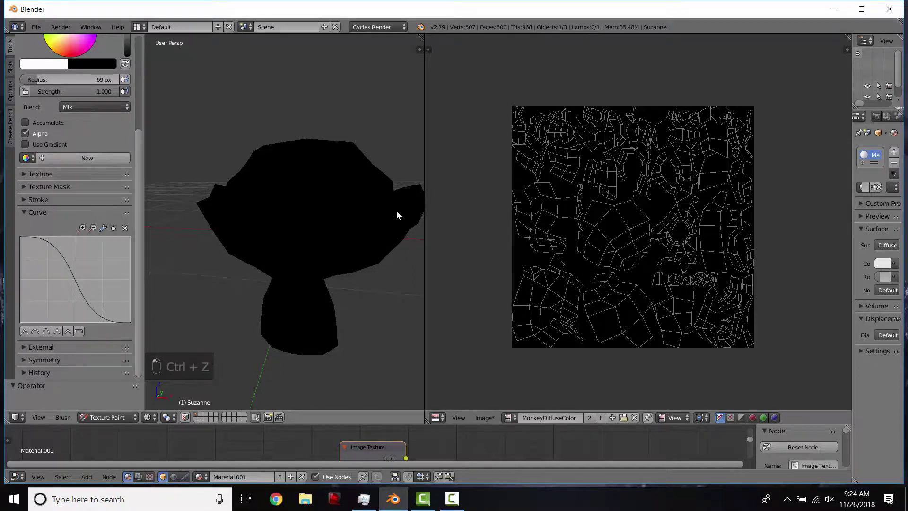
Step: Collapse the brush's Curve settings, then show the image editor's tool shelf and switch that editor to Paint mode
click(24, 212)
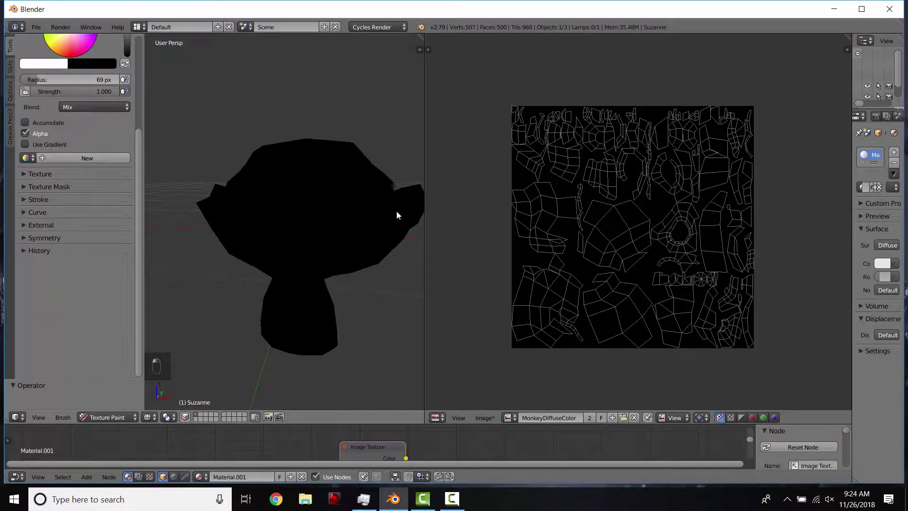
scroll(74, 209, up, 3)
scroll(74, 208, up, 2)
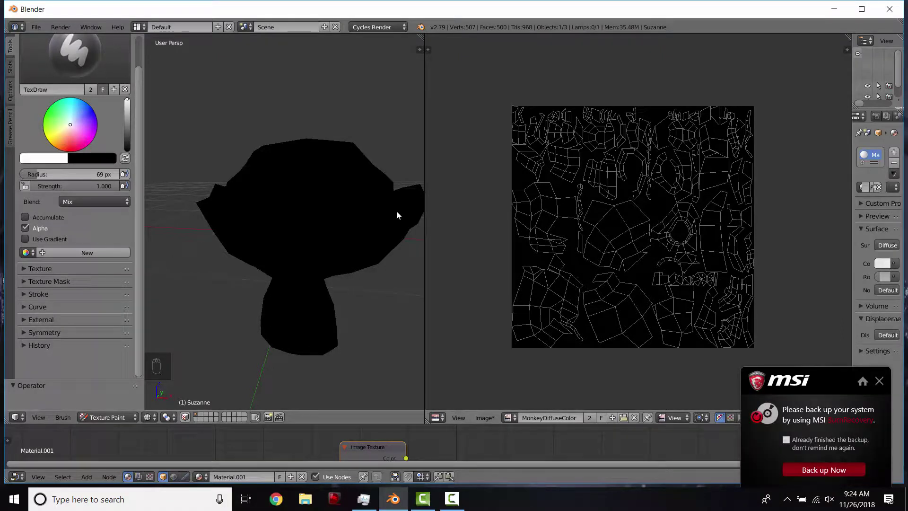
key(t)
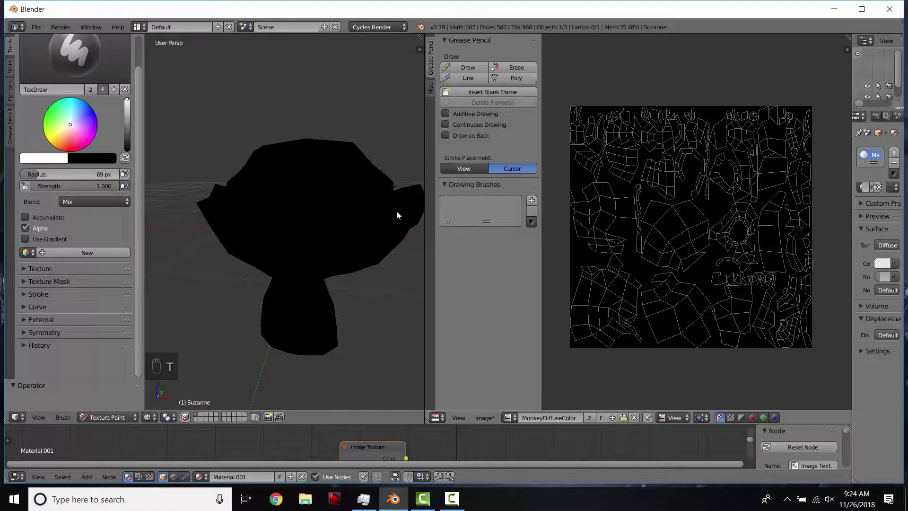
click(675, 418)
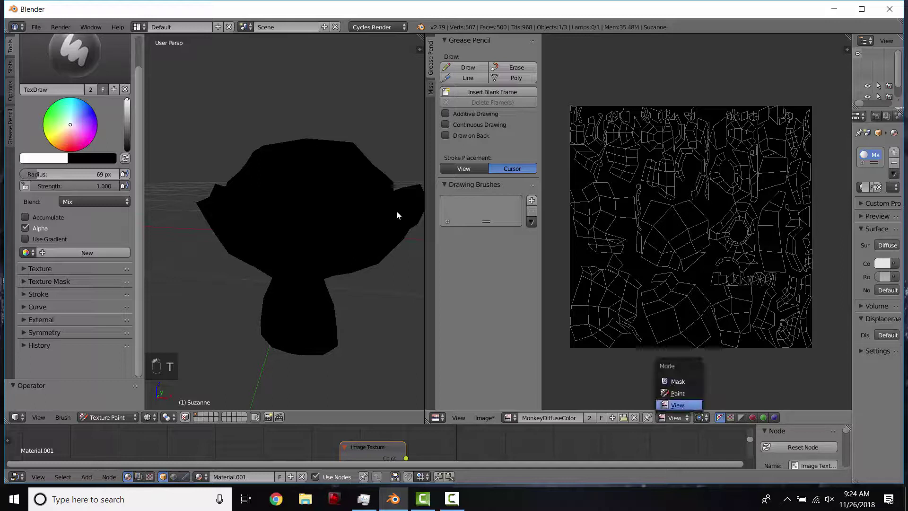
click(679, 391)
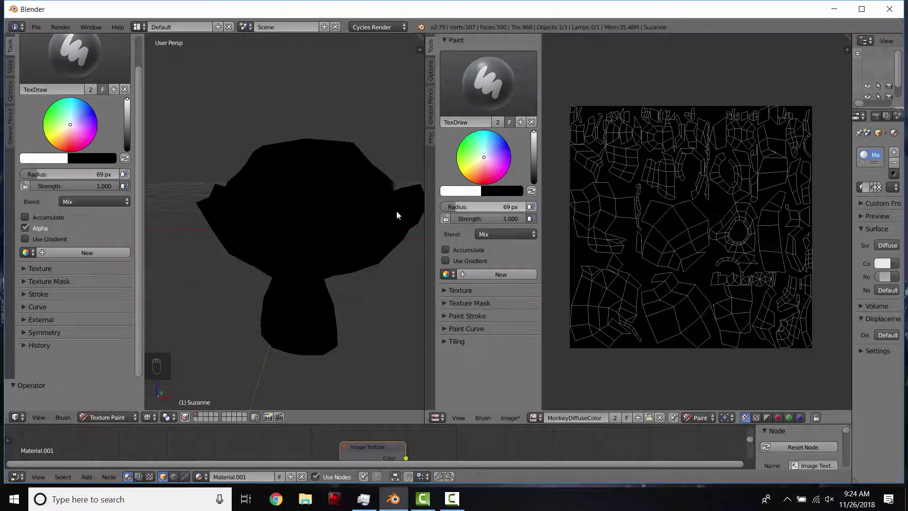
Step: Set the brush radius to 273 px and change the paint colour to a dark brown
key(f)
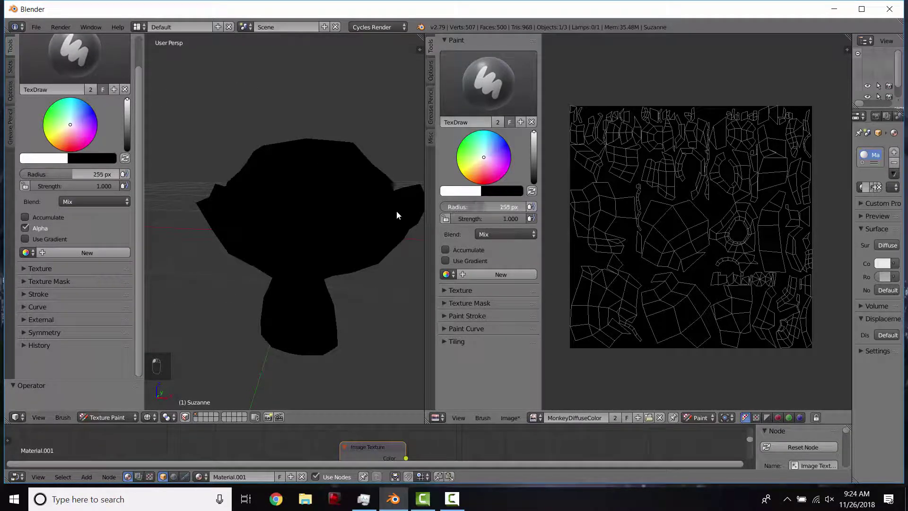
drag(484, 206, 488, 207)
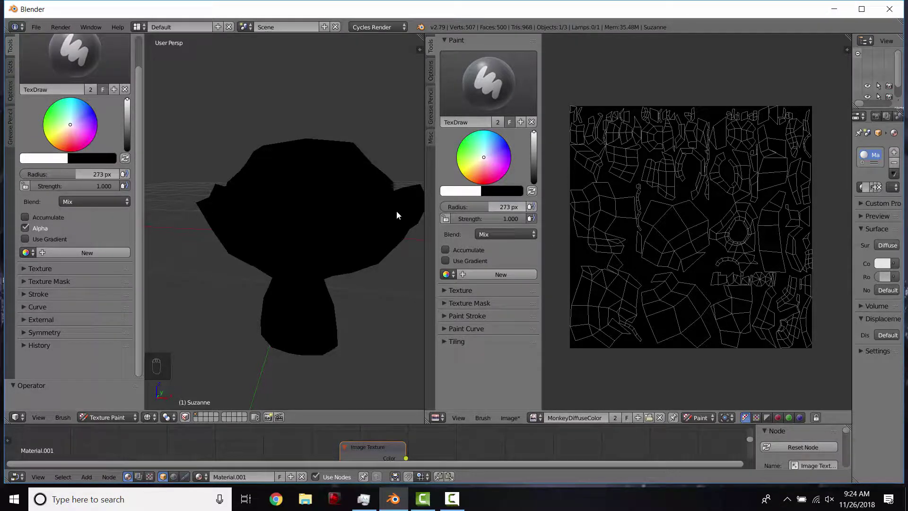
drag(70, 125, 61, 143)
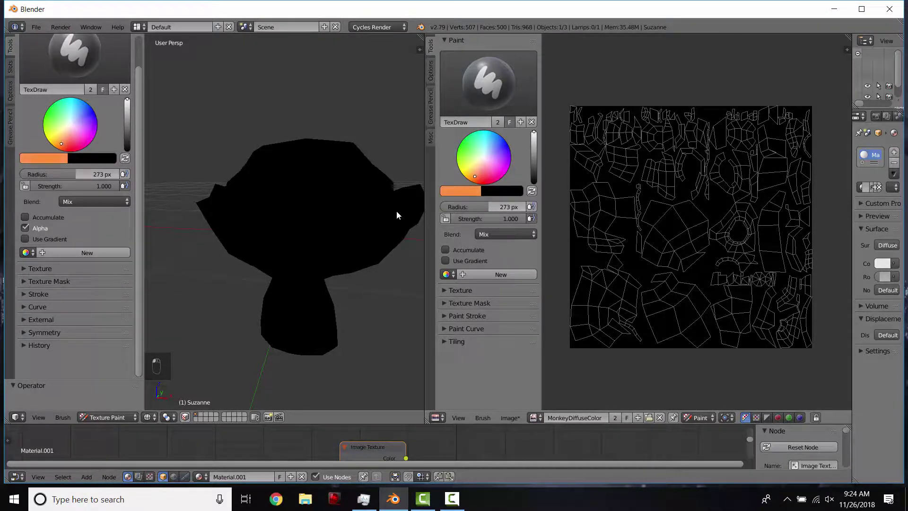
click(460, 190)
drag(532, 48, 533, 110)
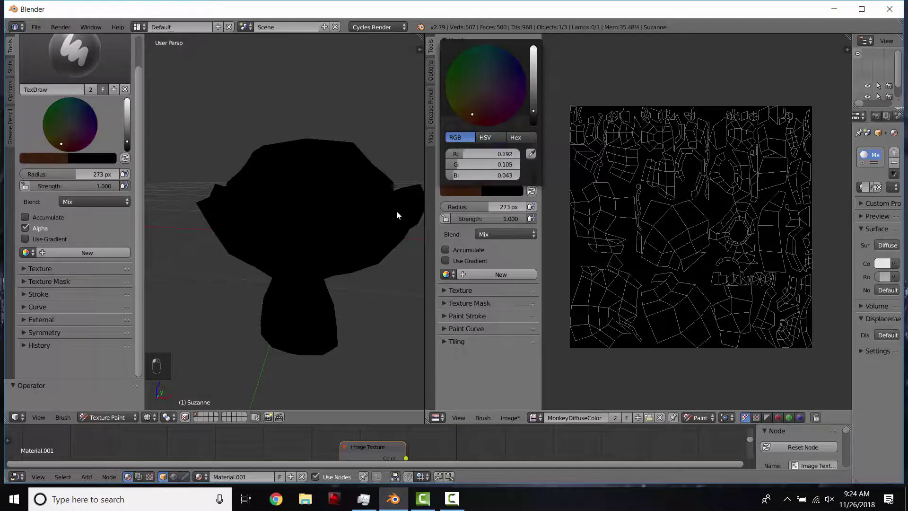
Step: Increase the brush radius to 500 px in the image editor for covering the texture
scroll(709, 255, down, 2)
scroll(705, 251, up, 2)
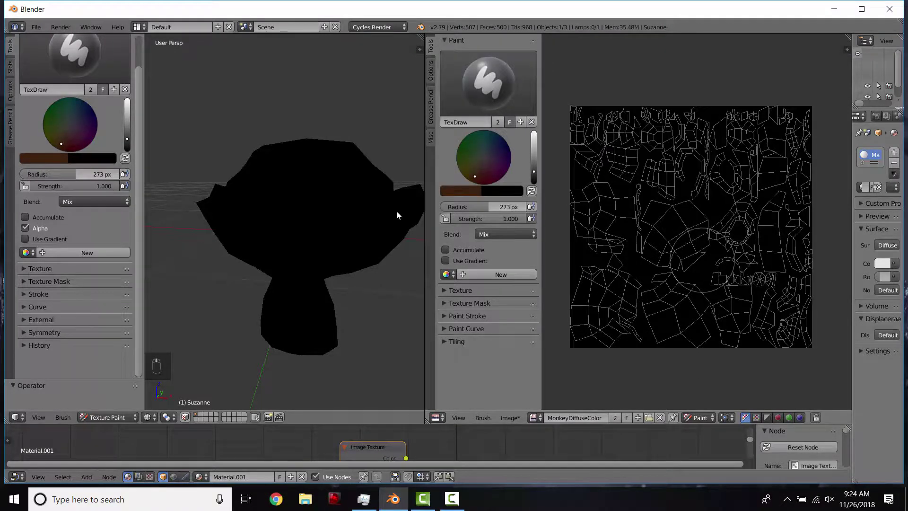
mouse_move(702, 260)
middle_down()
mouse_move(667, 263)
mouse_move(704, 251)
middle_up()
scroll(668, 261, down, 1)
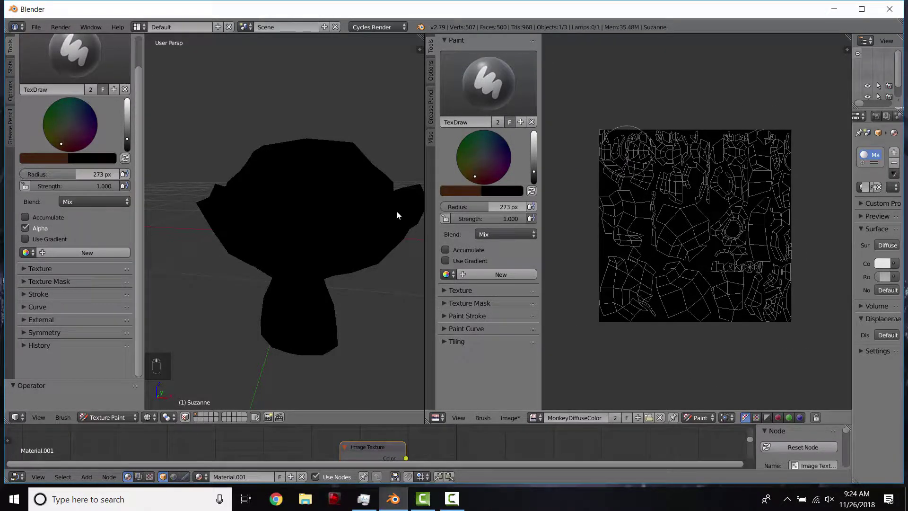
key(f)
click(735, 229)
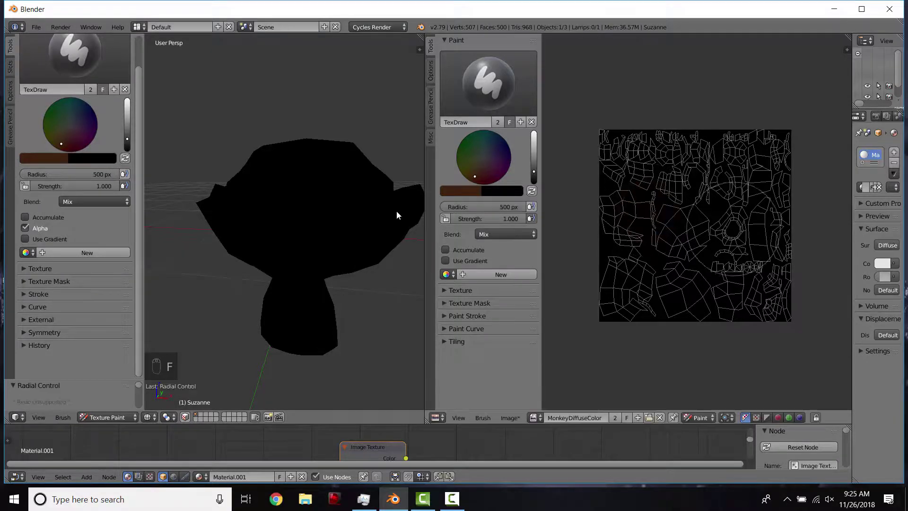
key(f)
click(629, 175)
Step: Paint the entire MonkeyDiffuseColor image dark brown in the image editor and check the coloured monkey head from another angle
scroll(631, 163, up, 2)
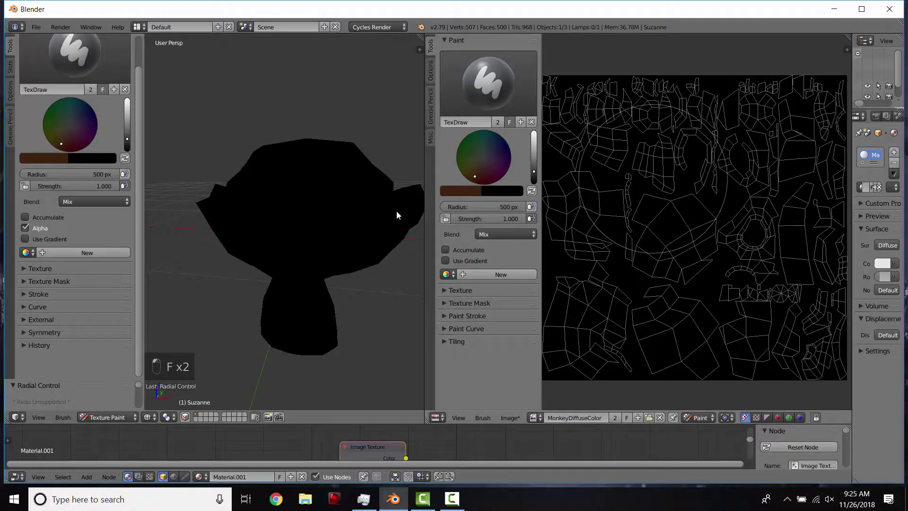
middle_drag(653, 178, 661, 174)
scroll(661, 175, down, 2)
mouse_move(608, 142)
mouse_down()
mouse_move(628, 426)
mouse_move(668, 122)
mouse_move(690, 402)
mouse_move(733, 273)
mouse_move(810, 365)
mouse_move(785, 142)
mouse_up()
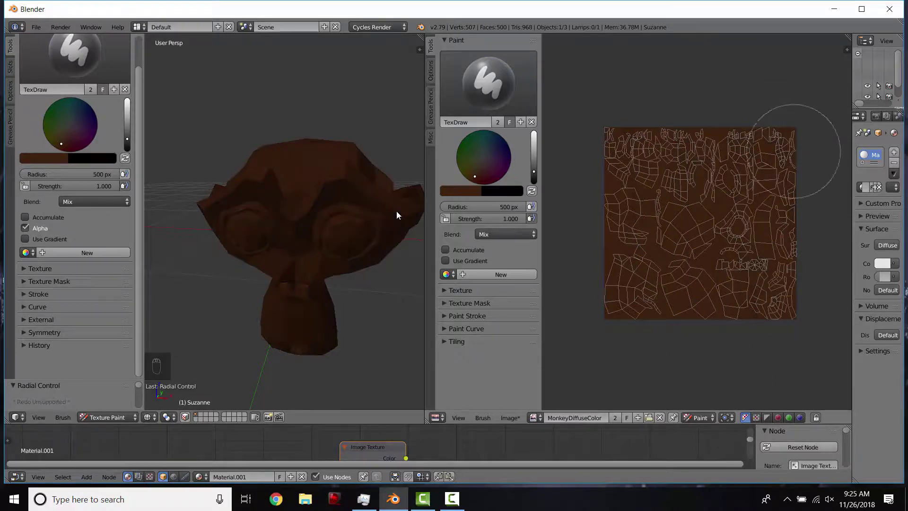
middle_drag(397, 215, 397, 215)
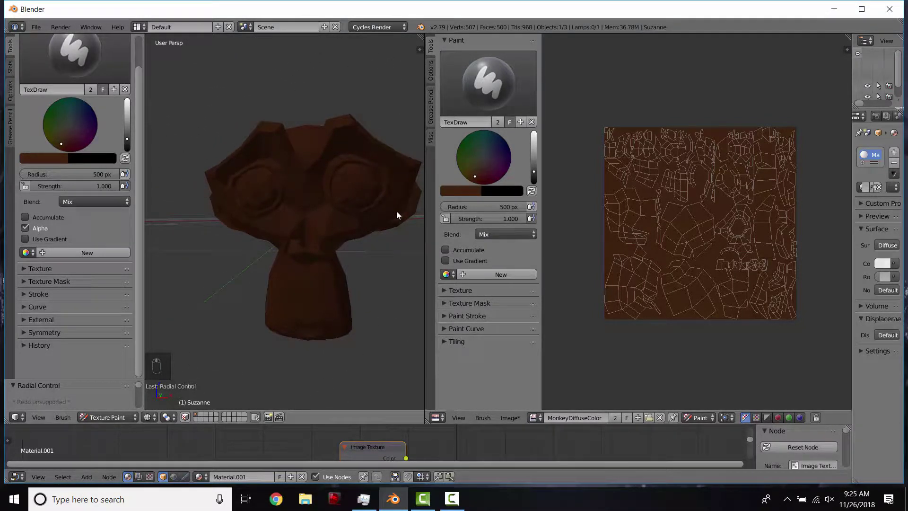
Step: Switch the paint colour to a light tan, reduce the brush radius to 112 px and paint the monkey's face in the 3D view
drag(127, 138, 127, 114)
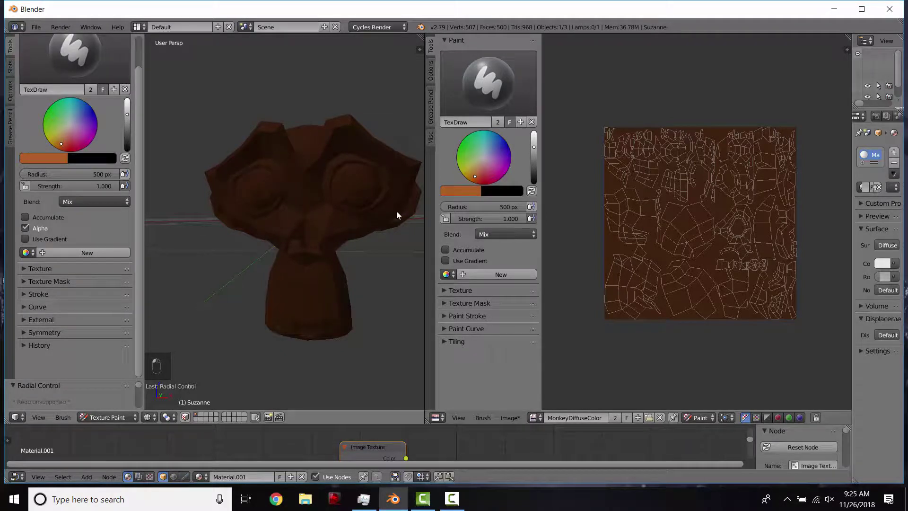
drag(62, 144, 67, 130)
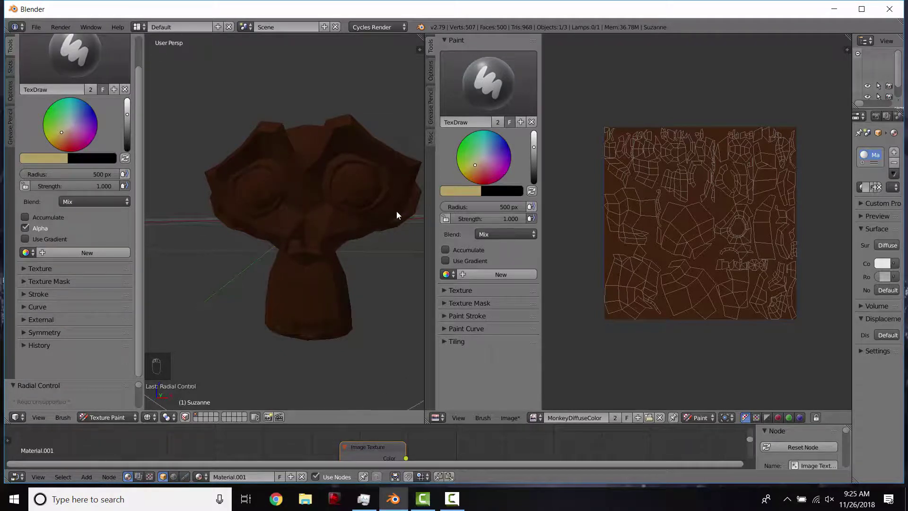
key(f)
click(182, 211)
middle_drag(258, 197, 273, 206)
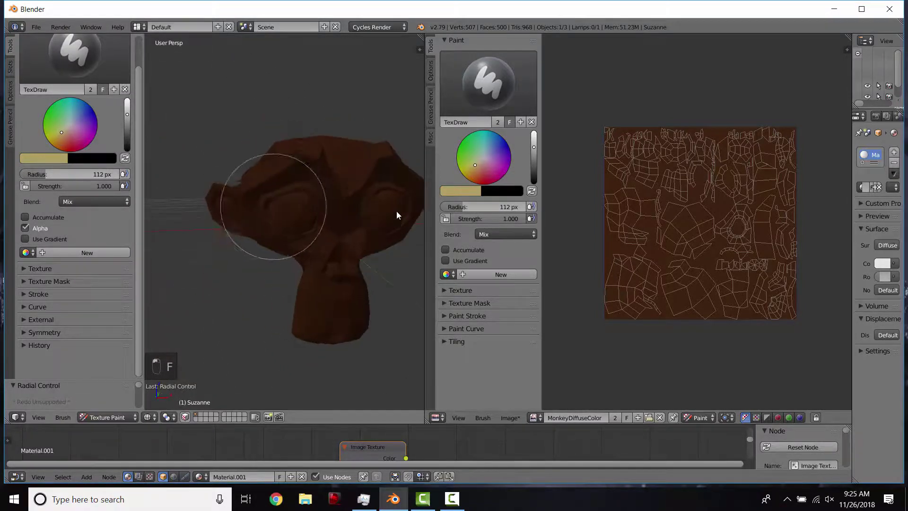
mouse_move(274, 207)
mouse_down()
mouse_move(309, 209)
mouse_move(326, 257)
mouse_move(351, 249)
mouse_up()
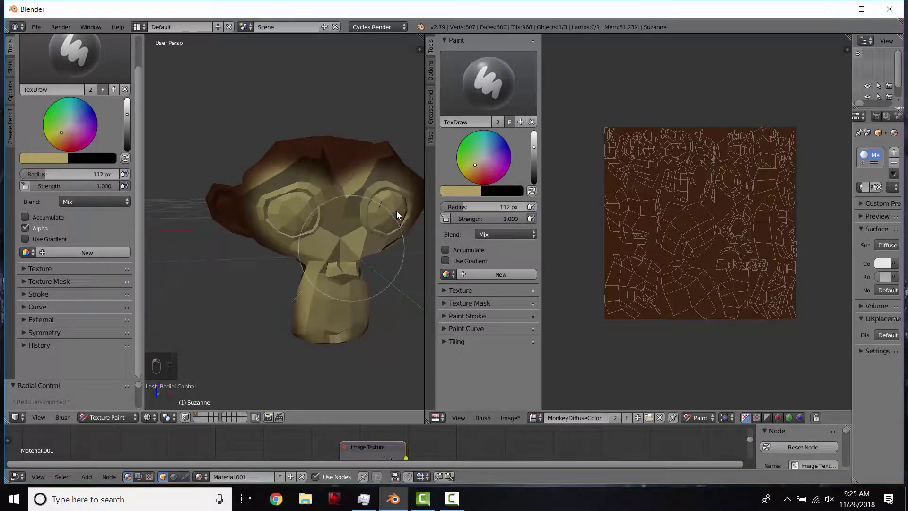
Step: Paint the monkey's nose reddish pink with a 58 px brush in the 3D view and check the head from the side
drag(477, 171, 480, 171)
scroll(383, 292, up, 1)
middle_drag(383, 291, 391, 280)
scroll(368, 270, up, 2)
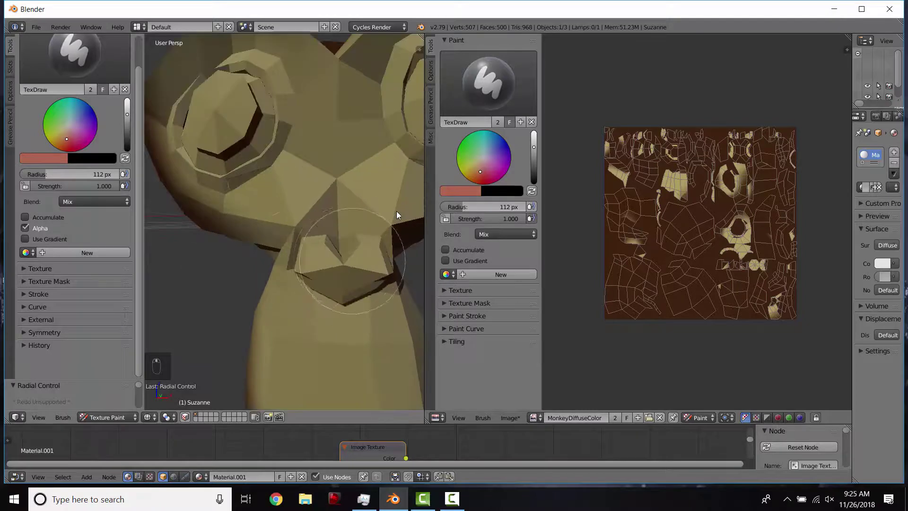
key(f)
click(327, 260)
mouse_move(365, 260)
mouse_down()
mouse_move(360, 273)
mouse_move(353, 263)
mouse_move(324, 260)
mouse_up()
scroll(306, 291, down, 4)
mouse_move(306, 290)
middle_down()
mouse_move(330, 314)
mouse_move(264, 299)
mouse_move(229, 304)
mouse_move(281, 274)
middle_up()
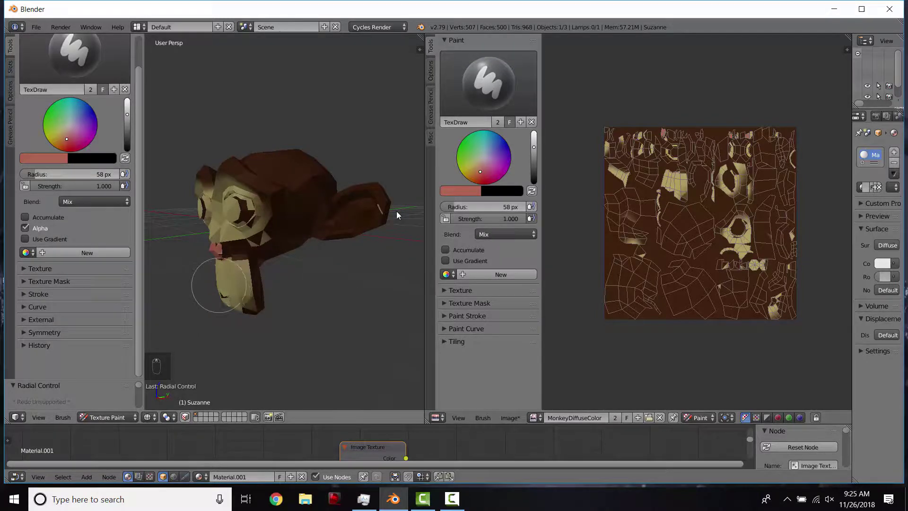
middle_drag(203, 284, 255, 281)
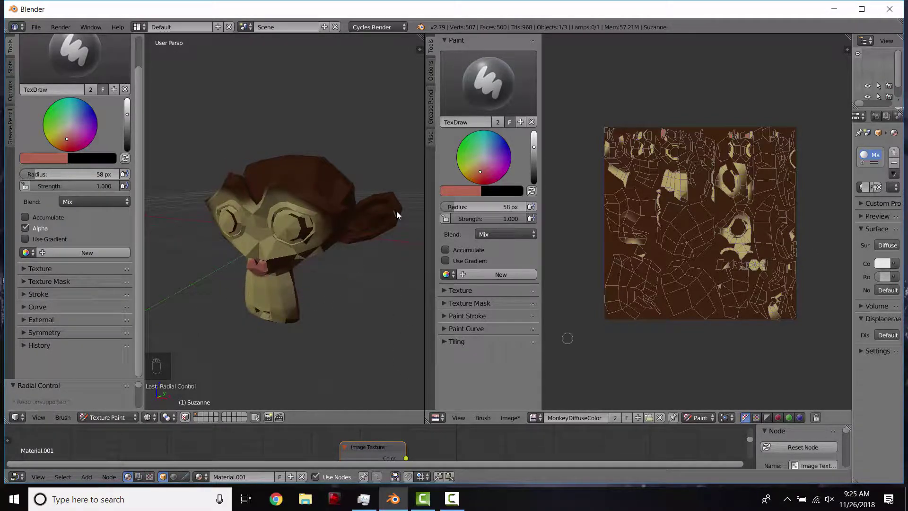
Step: Enlarge the node editor area and take the monkey head out of Texture Paint mode into Edit Mode
drag(350, 424, 350, 360)
click(108, 352)
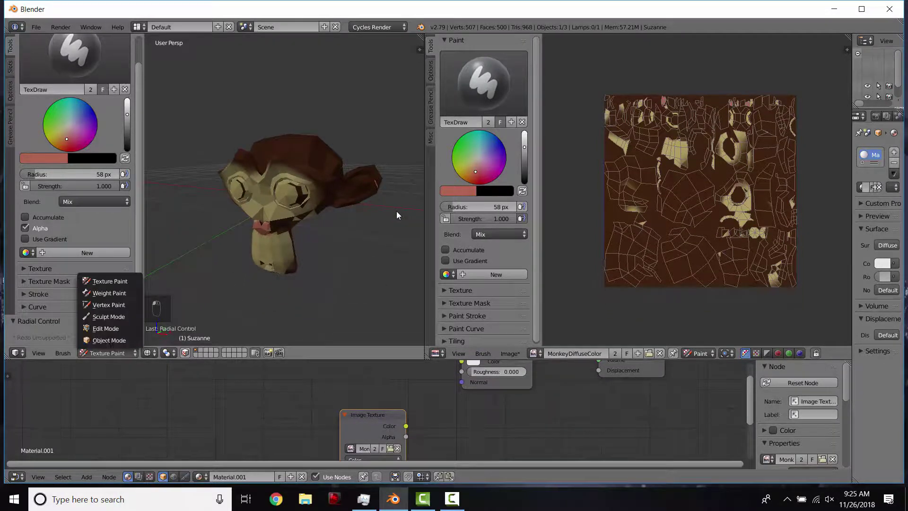
click(108, 340)
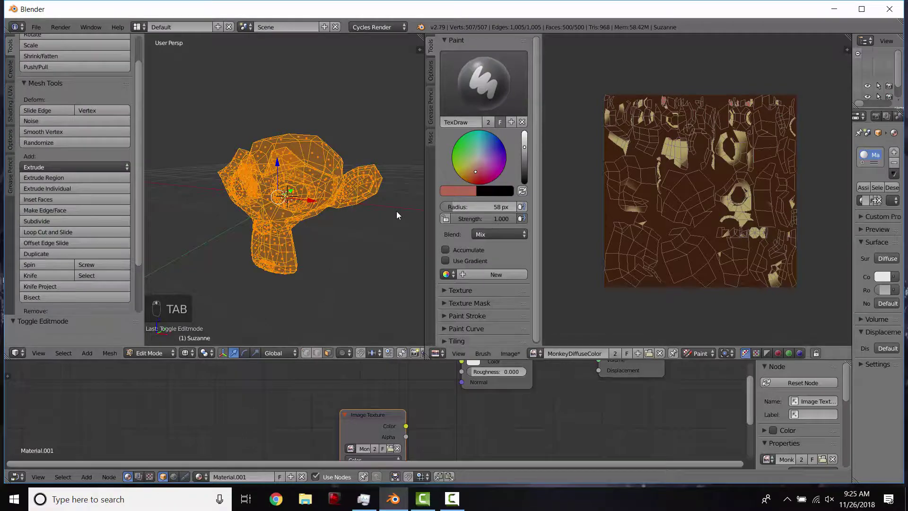
Step: Mark the edge loop that separates the monkey's face from the rest of the head as a seam
middle_drag(397, 215, 397, 215)
scroll(397, 215, up, 3)
key(z)
key(a)
alt+right_click(397, 215)
key(z)
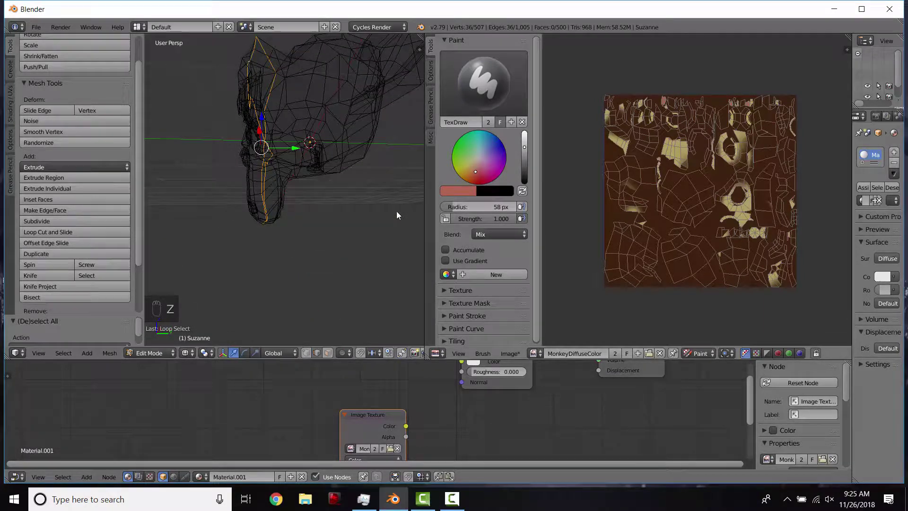
scroll(648, 139, up, 3)
scroll(778, 148, down, 2)
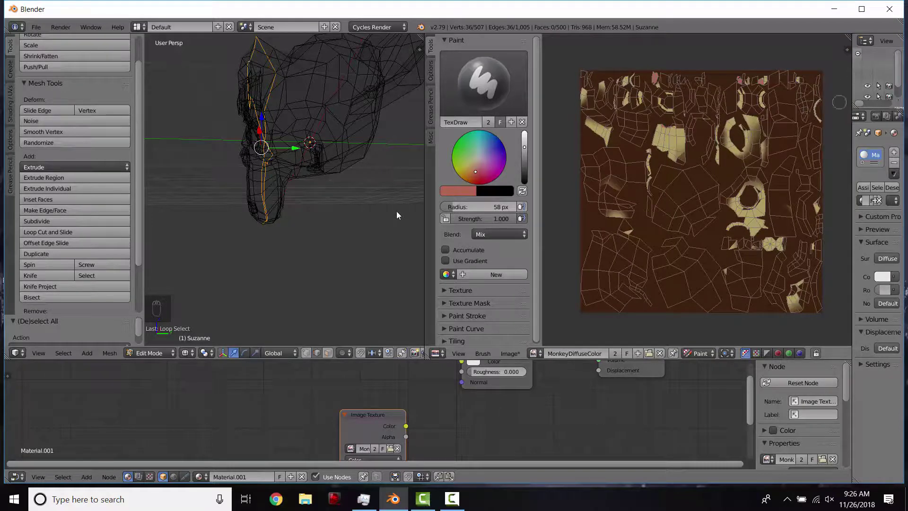
middle_drag(397, 215, 396, 215)
key(ctrl+e)
click(326, 250)
Step: Select the head's vertical centre loop, remove the face portion from the selection and mark the remaining edges as a seam
key(a)
alt+right_click(397, 216)
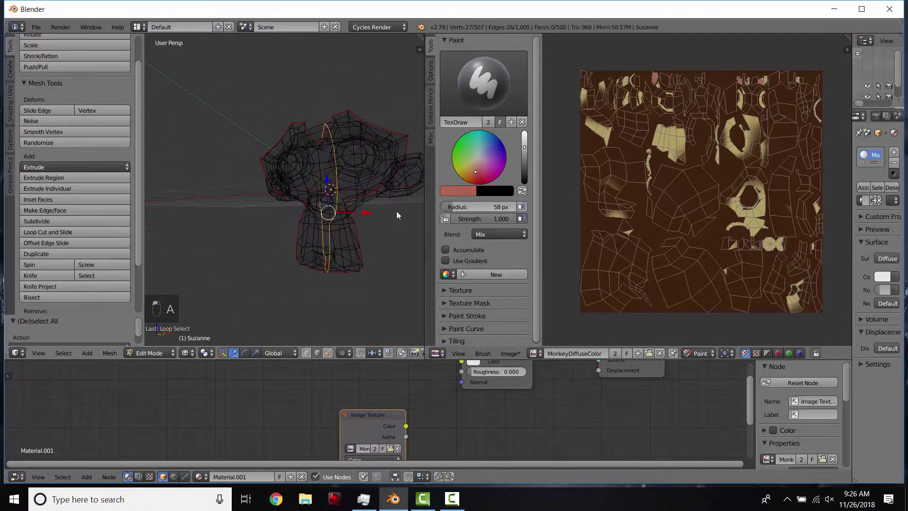
key(z)
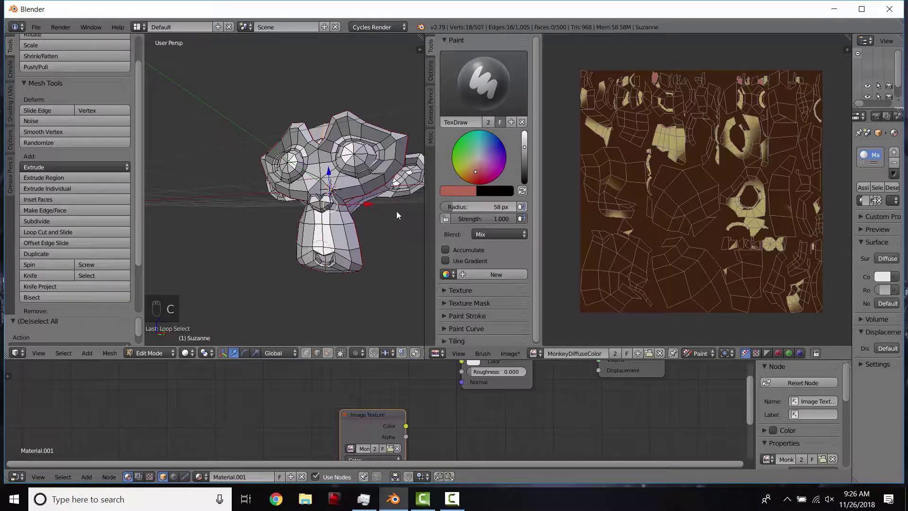
key(Escape)
middle_drag(396, 215, 397, 215)
scroll(397, 215, down, 5)
key(z)
key(z)
key(ctrl+e)
click(350, 262)
Step: Unwrap the entire monkey mesh along the marked seams and inspect the new UV islands over the image
key(a)
key(a)
key(a)
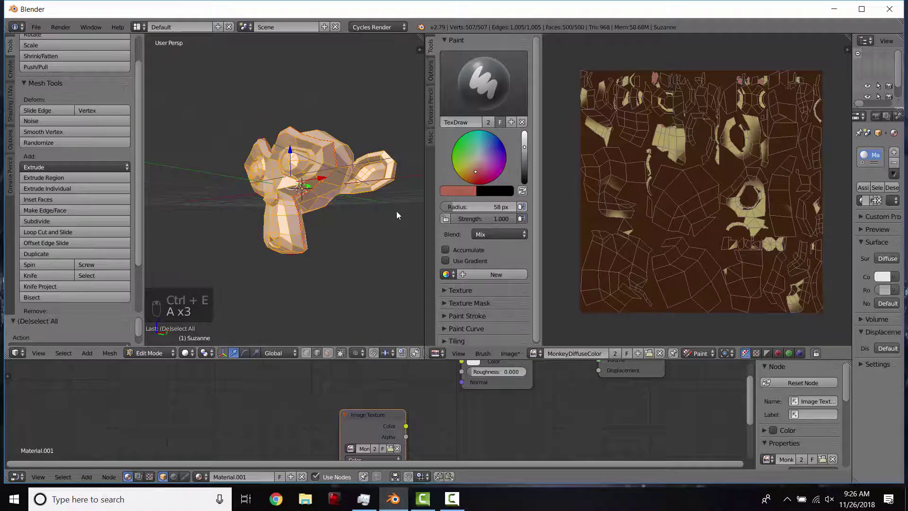
key(u)
click(330, 207)
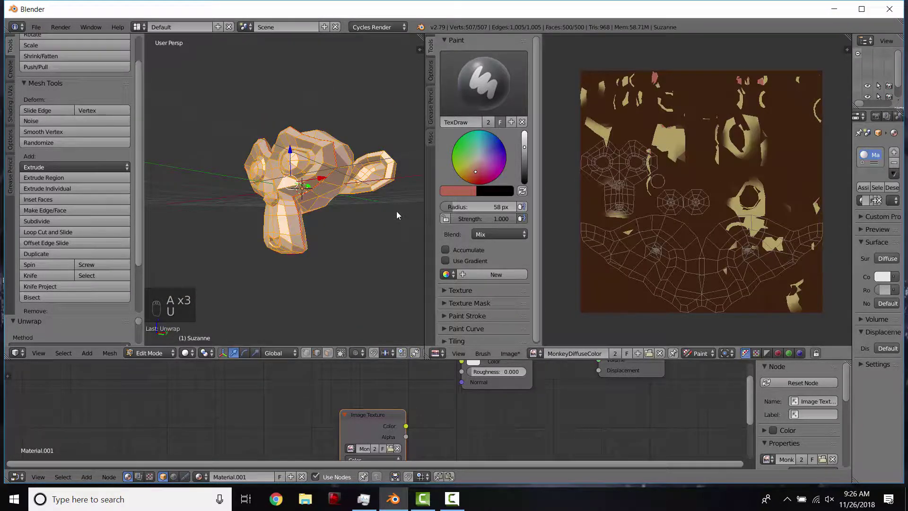
scroll(657, 184, up, 3)
middle_drag(649, 203, 725, 149)
middle_drag(667, 140, 697, 137)
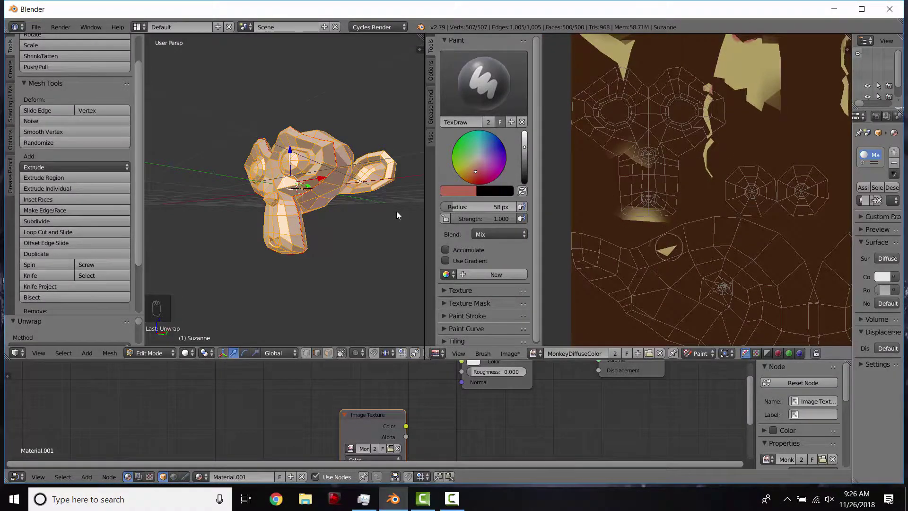
Step: Set the paint colour back to dark brown and the brush radius to 500 px in the image editor
scroll(668, 247, down, 3)
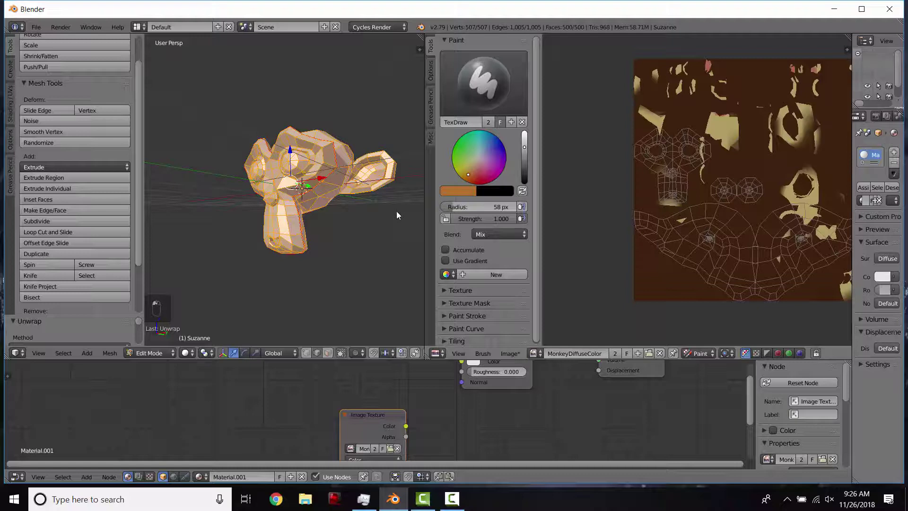
click(758, 160)
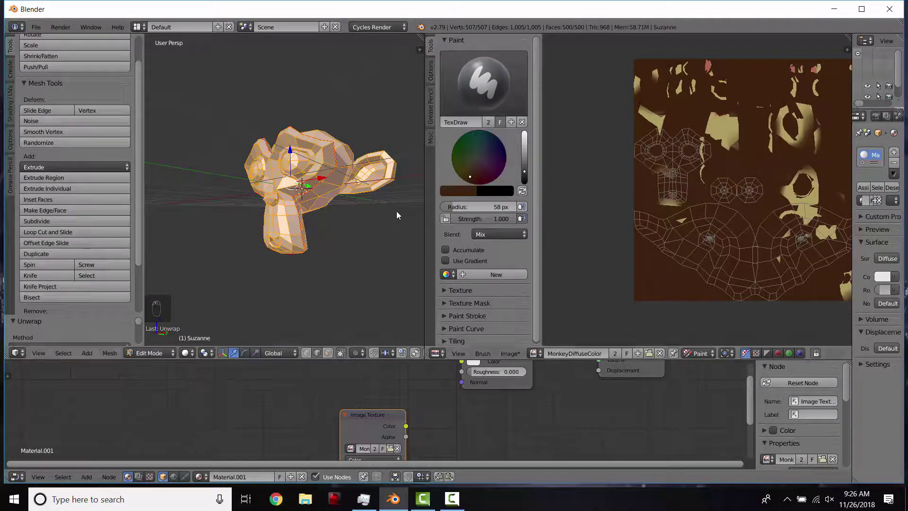
scroll(701, 155, down, 4)
key(f)
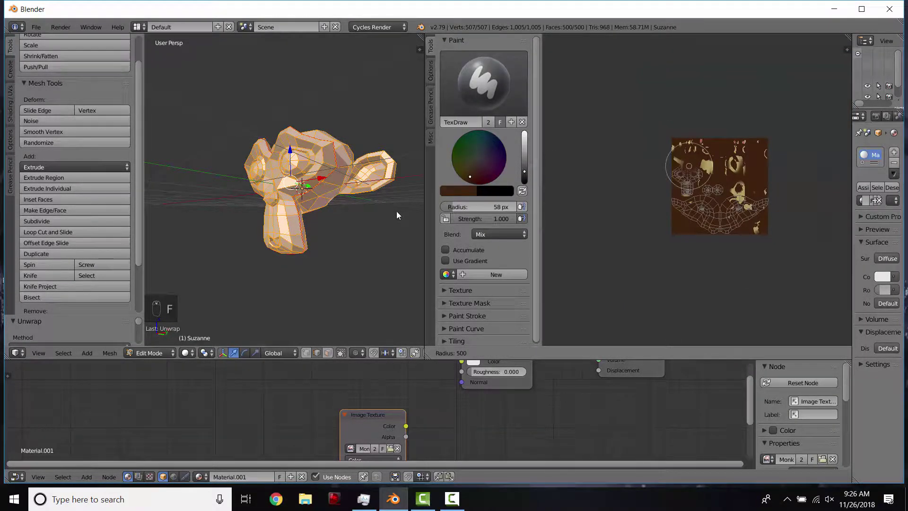
click(397, 216)
Step: Return the monkey head to Texture Paint mode and cover the whole MonkeyDiffuseColor image with dark brown using the 500 px brush
click(150, 353)
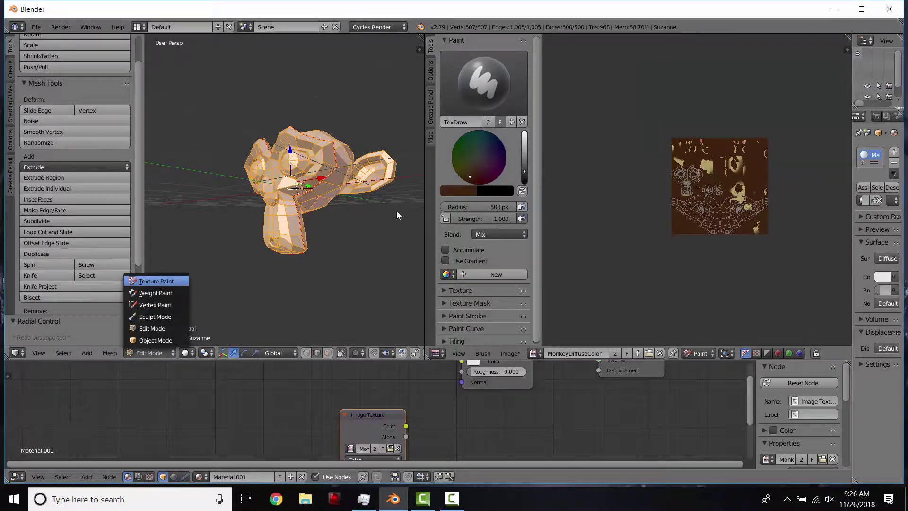
click(156, 282)
scroll(283, 189, up, 4)
middle_drag(256, 190, 279, 236)
middle_drag(397, 215, 443, 202)
scroll(795, 204, up, 2)
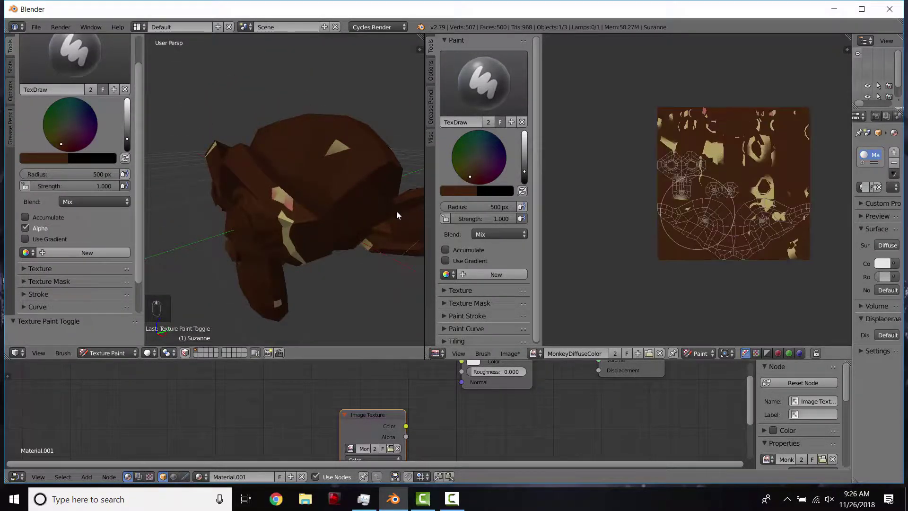
key(f)
click(628, 146)
mouse_move(610, 113)
mouse_down()
mouse_move(630, 138)
mouse_move(677, 117)
mouse_move(740, 154)
mouse_move(677, 128)
mouse_move(720, 97)
mouse_move(667, 128)
mouse_move(726, 231)
mouse_up()
scroll(701, 291, up, 3)
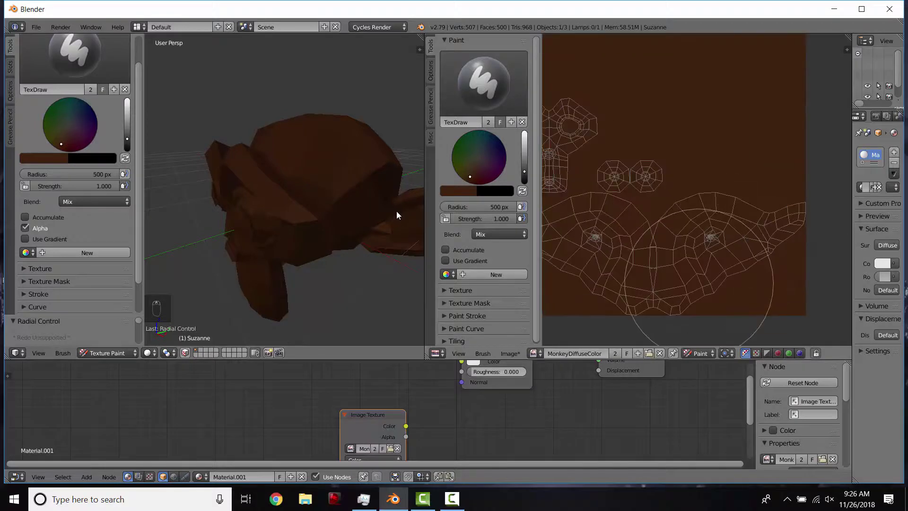
scroll(699, 291, down, 3)
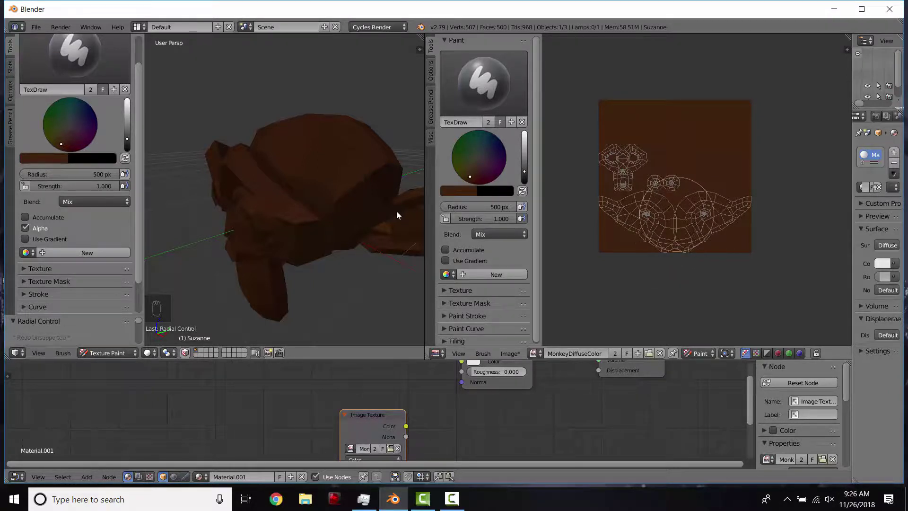
Step: Choose a light brown paint colour, reduce the brush radius to 394 px and paint over the face's UV island around the eyes
middle_drag(397, 215, 331, 211)
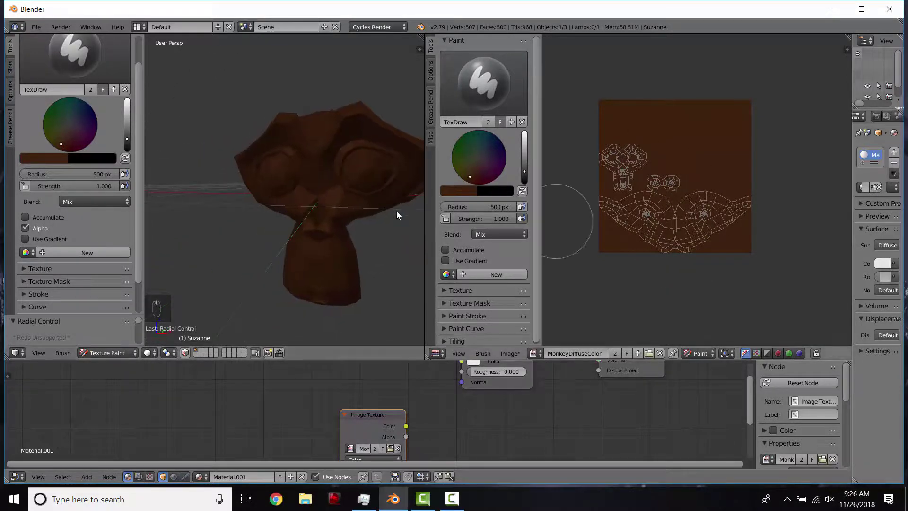
scroll(585, 222, up, 3)
middle_drag(588, 218, 695, 263)
scroll(693, 230, up, 4)
middle_drag(692, 226, 754, 225)
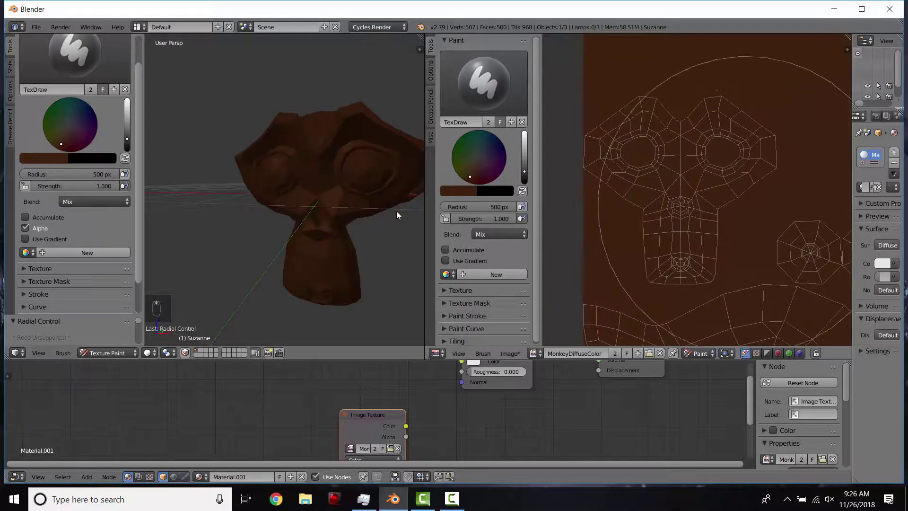
click(459, 191)
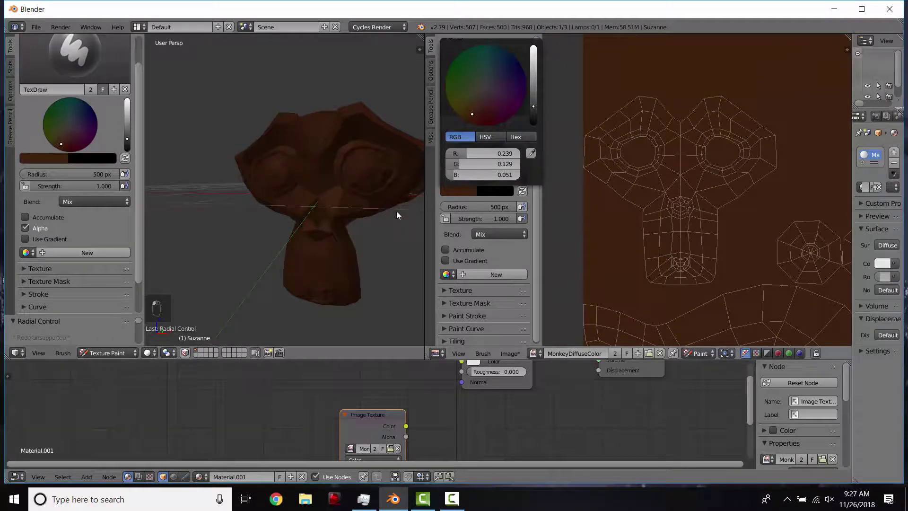
drag(534, 106, 534, 78)
scroll(696, 190, up, 2)
scroll(696, 189, down, 3)
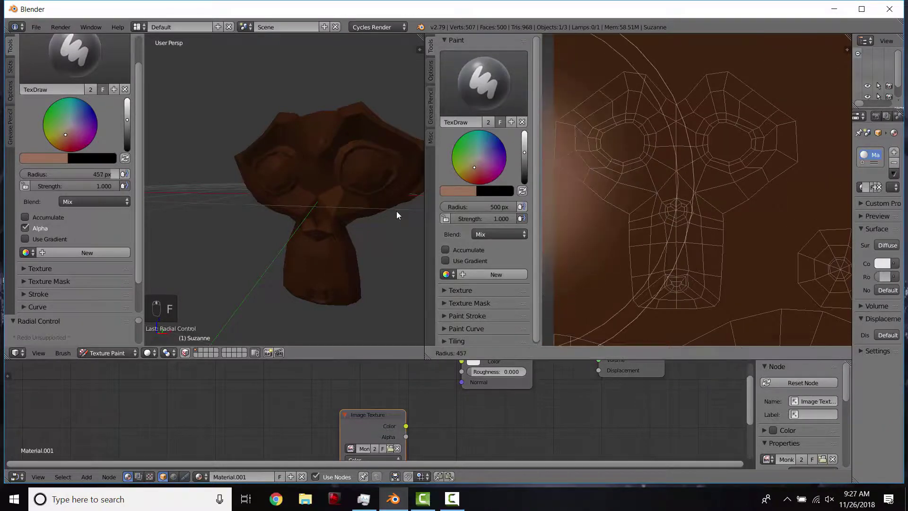
key(f)
mouse_move(669, 170)
mouse_down()
mouse_move(651, 161)
mouse_move(695, 118)
mouse_move(683, 204)
mouse_up()
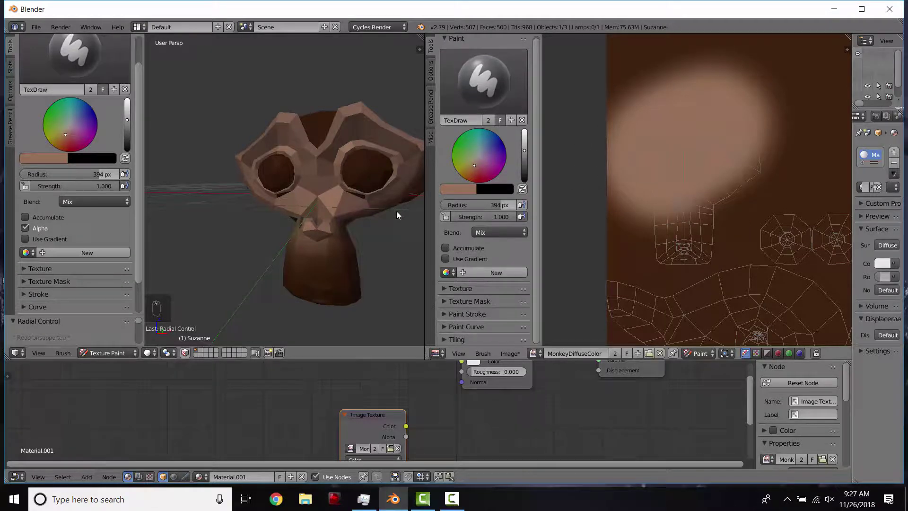
Step: Set the brush's paint curve to a constant, hard-edged falloff and cover the whole face UV island in light brown at 209 px radius
click(468, 316)
scroll(467, 316, down, 4)
scroll(483, 237, down, 2)
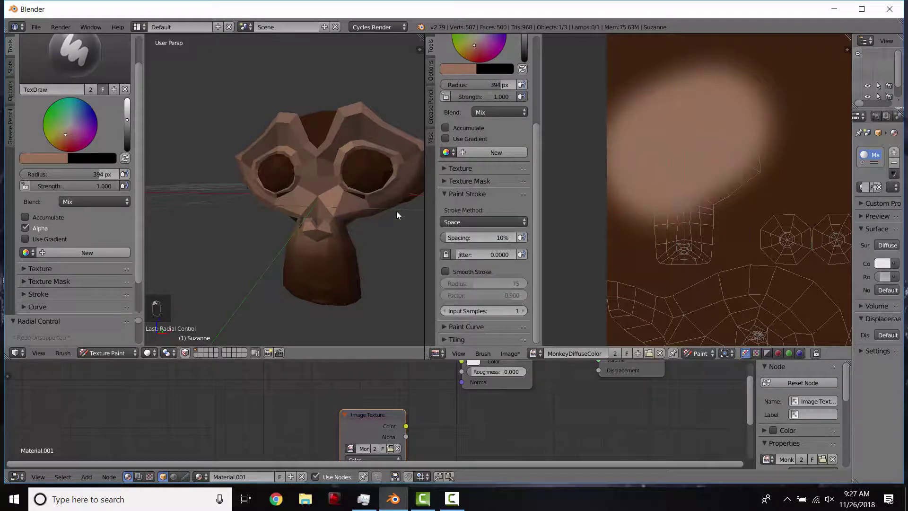
click(467, 194)
click(467, 207)
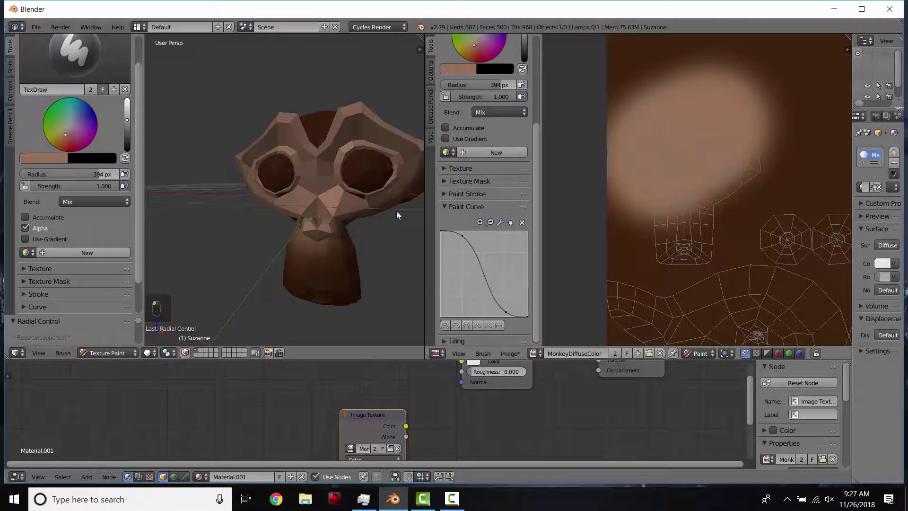
key(f)
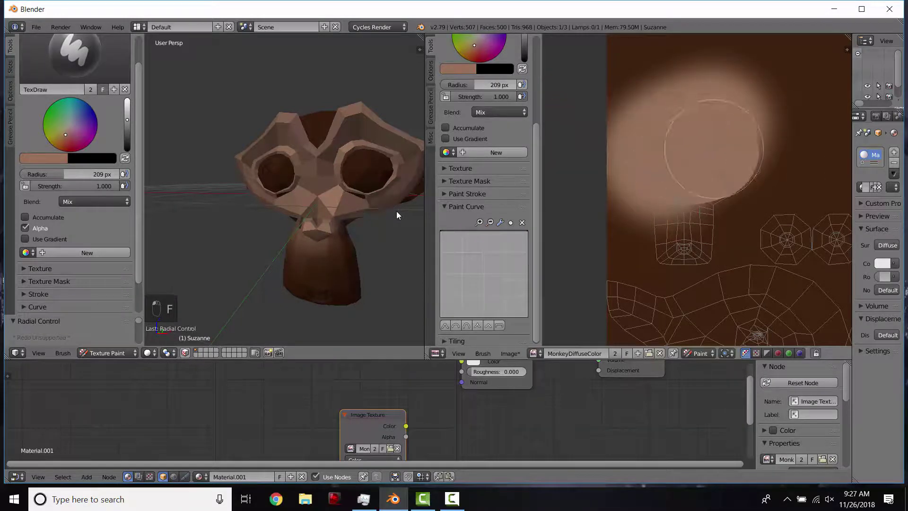
mouse_move(714, 149)
mouse_down()
mouse_move(679, 231)
mouse_move(629, 147)
mouse_move(667, 116)
mouse_up()
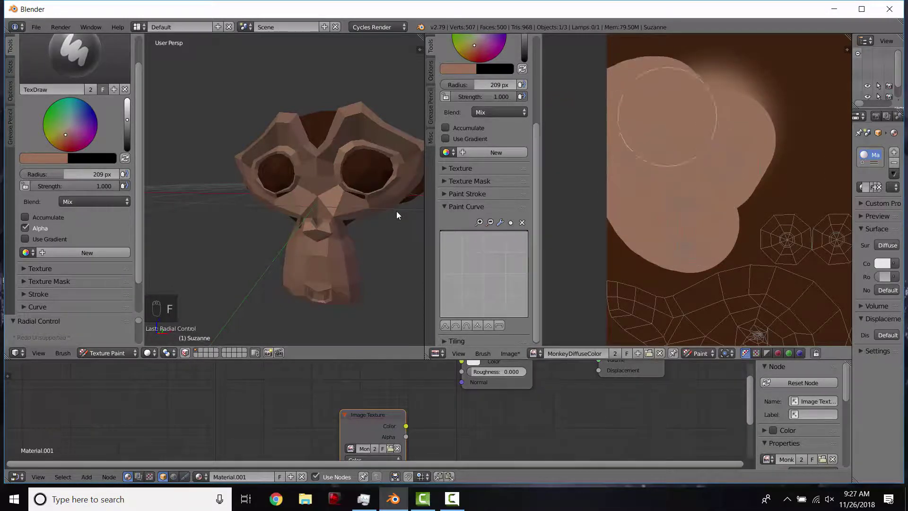
Step: Choose a pinkish-white paint colour, reduce the brush radius to 99 px and paint the first of the two round eye UV islands
middle_drag(672, 156, 510, 111)
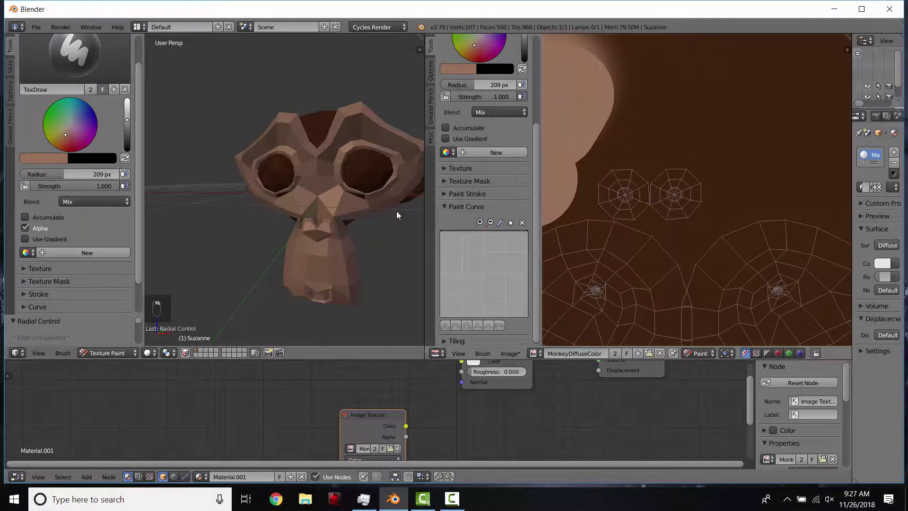
scroll(483, 189, up, 4)
drag(524, 106, 524, 84)
drag(474, 121, 479, 113)
key(f)
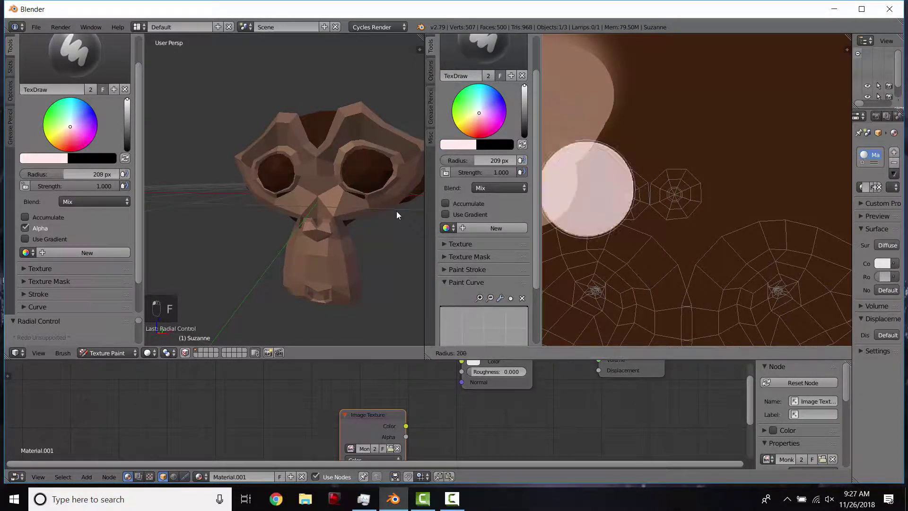
click(611, 189)
click(622, 193)
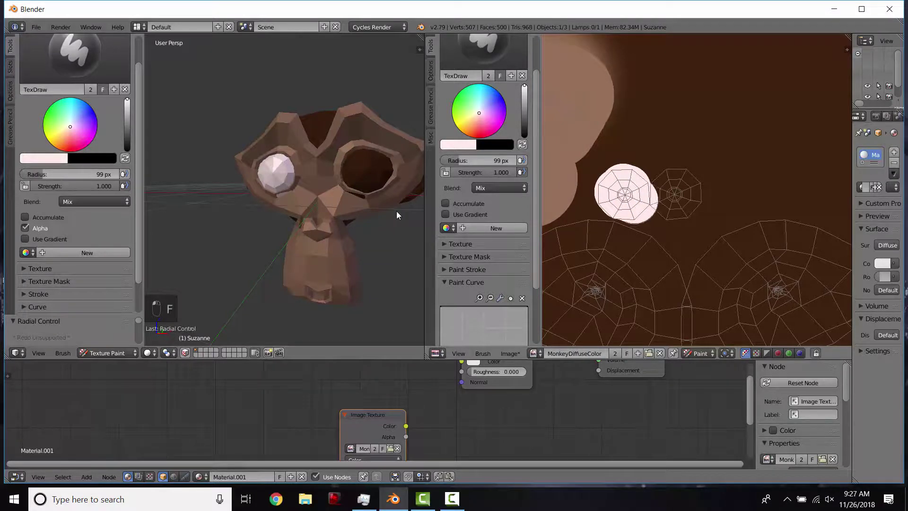
Step: Paint the second round eye UV island pinkish-white and check both eyes on the head from several angles
drag(655, 192, 686, 182)
mouse_move(352, 223)
middle_down()
mouse_move(387, 227)
mouse_move(363, 198)
mouse_move(247, 189)
mouse_move(257, 165)
mouse_move(272, 192)
middle_up()
scroll(248, 189, up, 4)
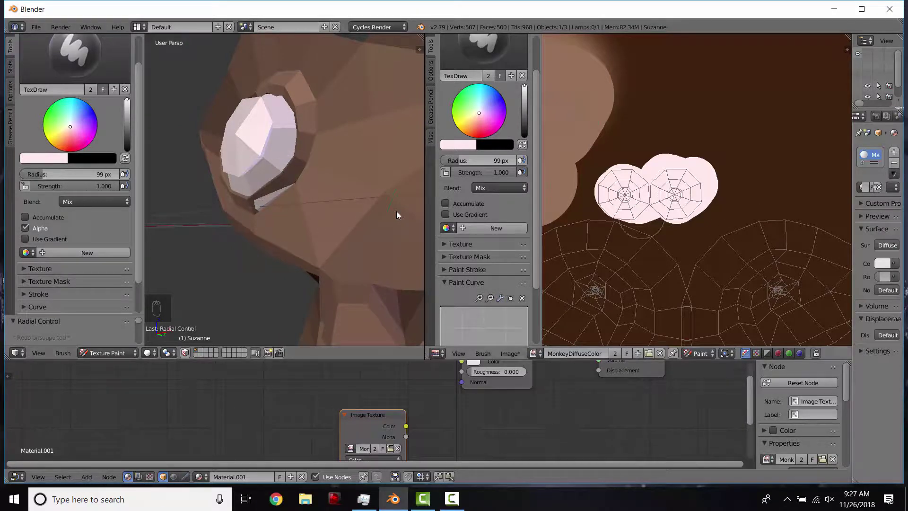
mouse_move(277, 189)
middle_down()
mouse_move(312, 188)
mouse_move(304, 237)
mouse_move(352, 248)
middle_up()
scroll(307, 209, down, 4)
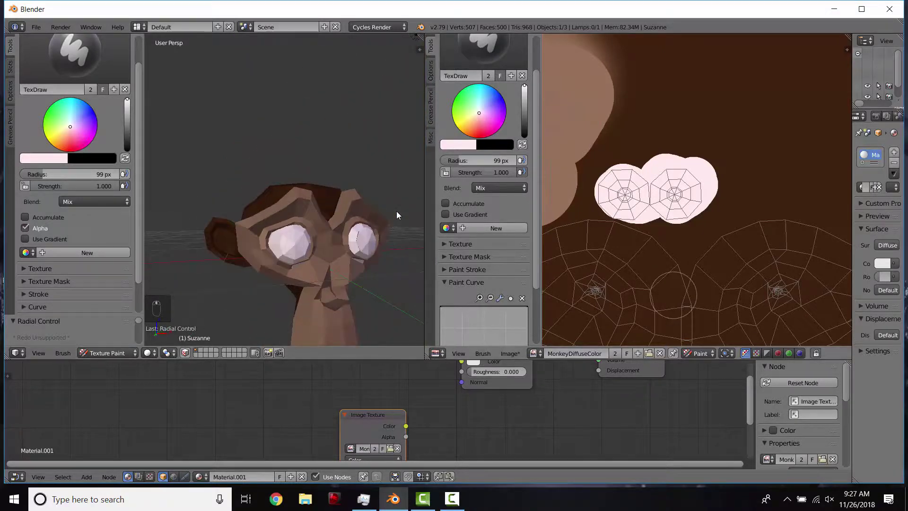
Step: Choose a salmon pink paint colour, reduce the brush radius to 9 px and paint the heart-shaped nose area within the face UV island
mouse_move(687, 298)
middle_down()
mouse_move(691, 125)
mouse_move(743, 286)
mouse_move(800, 86)
middle_up()
scroll(719, 192, up, 5)
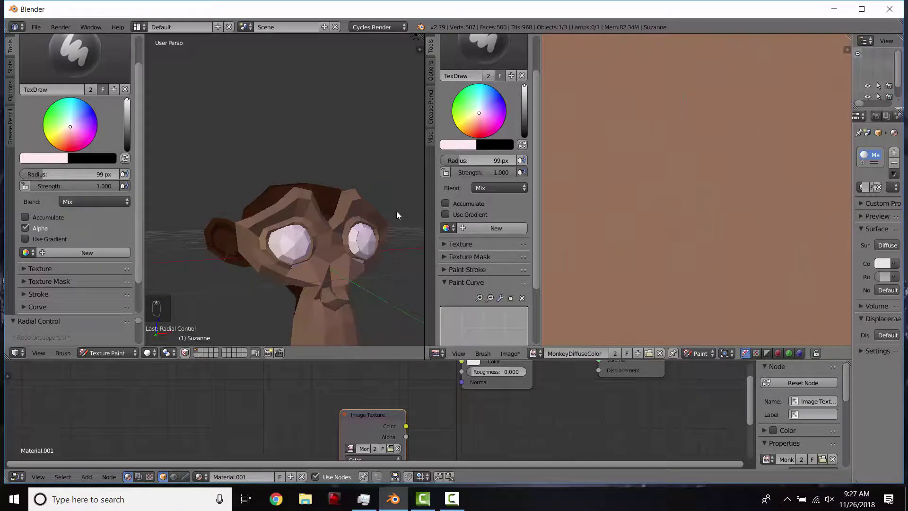
click(476, 124)
key(f)
click(613, 197)
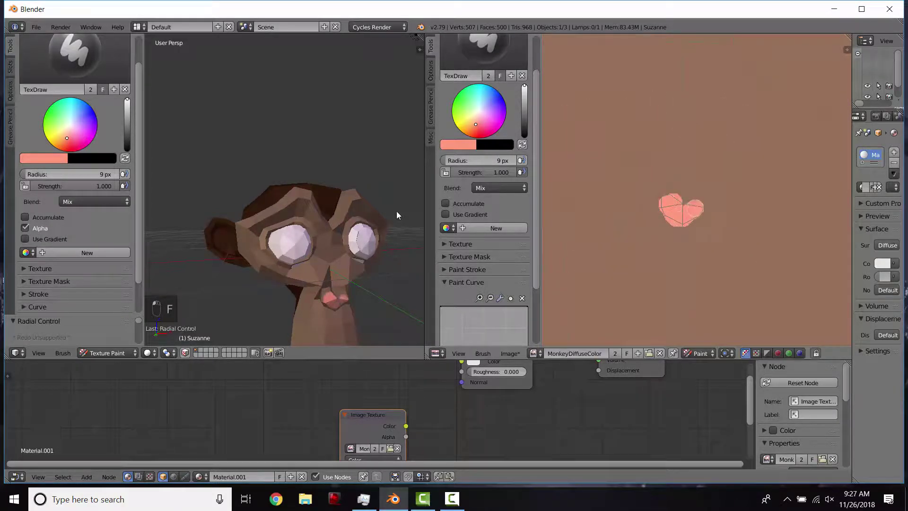
middle_drag(396, 212, 424, 205)
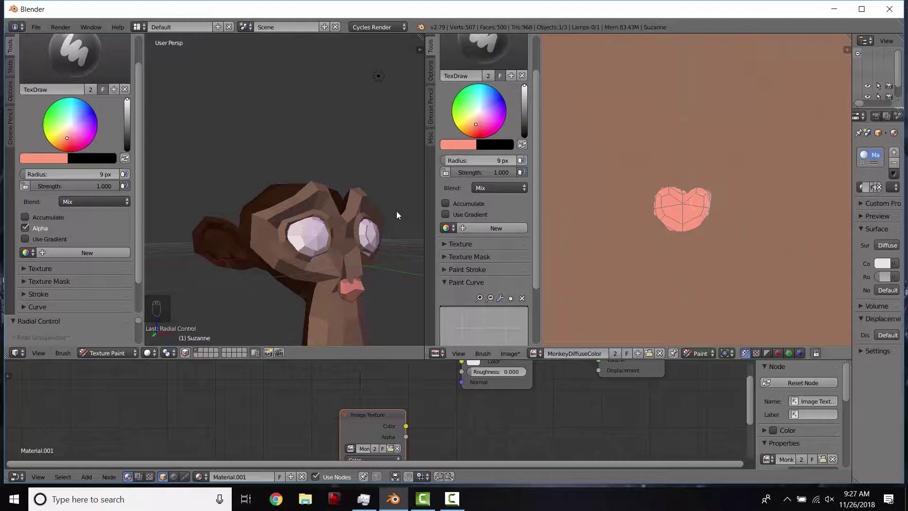
mouse_move(396, 215)
middle_down()
mouse_move(337, 258)
mouse_move(256, 232)
middle_up()
scroll(283, 227, up, 2)
scroll(694, 185, down, 2)
Step: Change the paint colour to black and paint a pupil at the centre of each round eye UV island
middle_drag(695, 185, 688, 301)
scroll(676, 239, down, 2)
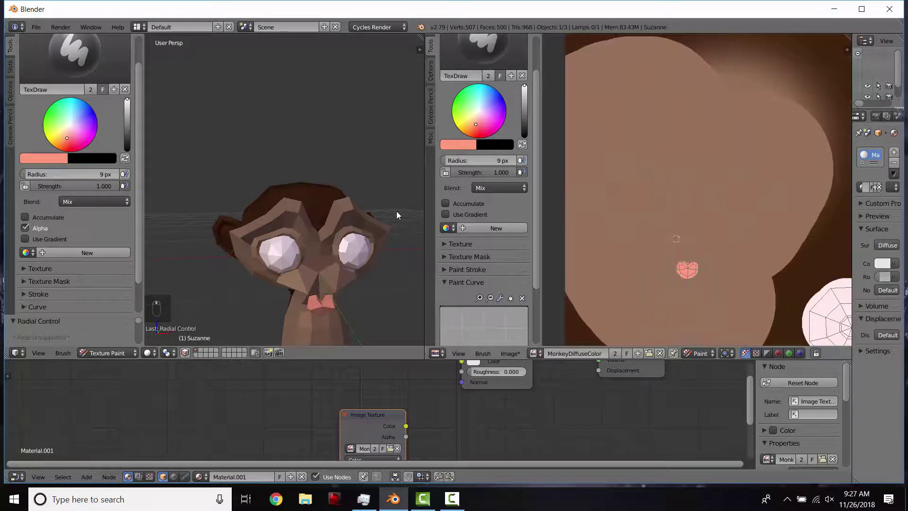
scroll(676, 239, up, 4)
drag(524, 87, 524, 138)
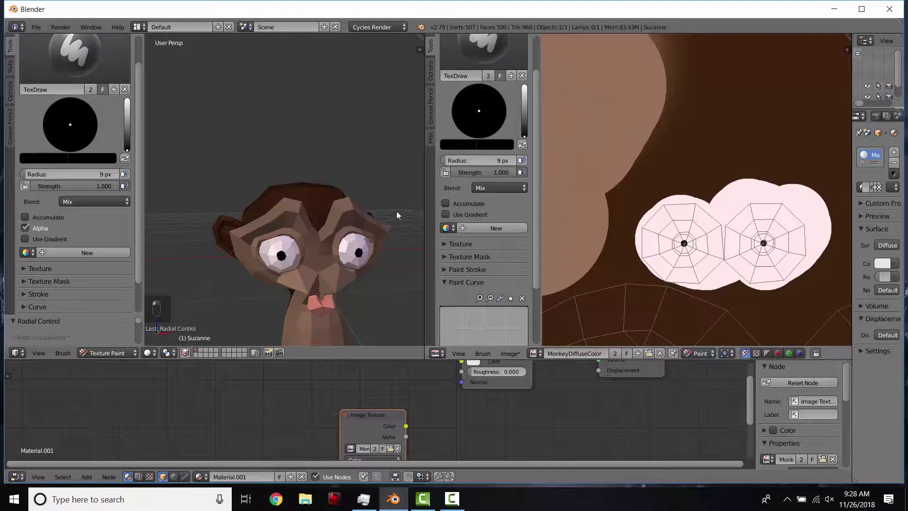
scroll(302, 283, down, 2)
mouse_move(303, 283)
middle_down()
mouse_move(321, 289)
mouse_move(279, 239)
mouse_move(269, 268)
mouse_move(332, 237)
middle_up()
scroll(270, 268, up, 3)
scroll(269, 267, down, 3)
Step: Show the head in Rendered shading and link the Image Texture node's Color output to the Diffuse BSDF's Color input
key(shift+z)
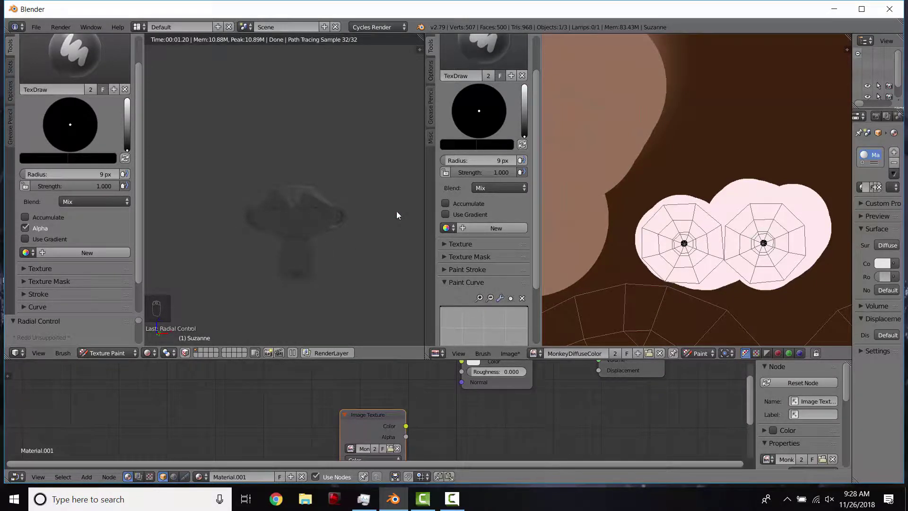
drag(374, 415, 330, 365)
middle_drag(378, 366, 374, 410)
scroll(374, 408, down, 2)
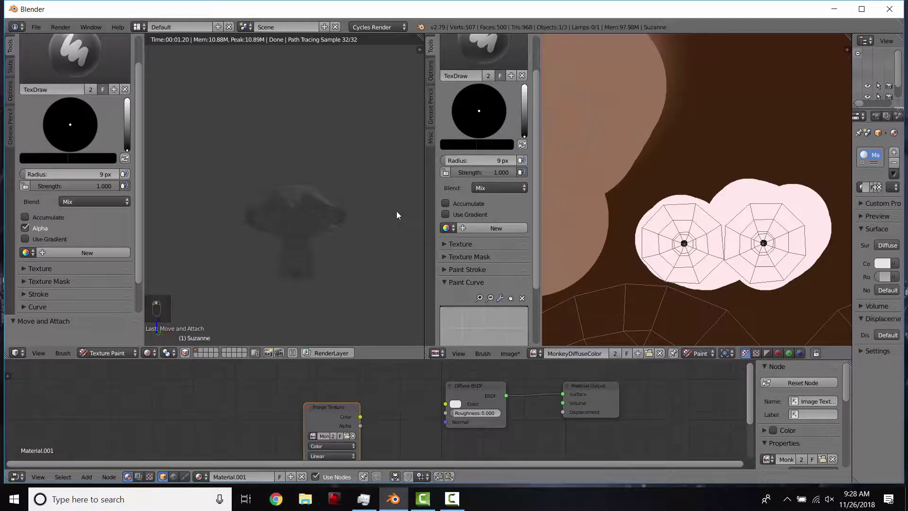
mouse_move(331, 407)
mouse_down()
mouse_move(312, 396)
mouse_move(446, 404)
mouse_up()
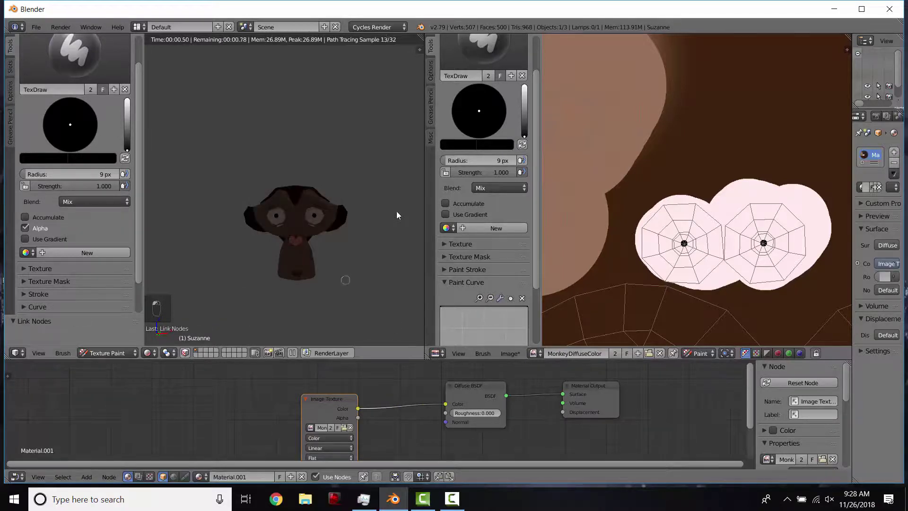
middle_drag(345, 280, 298, 266)
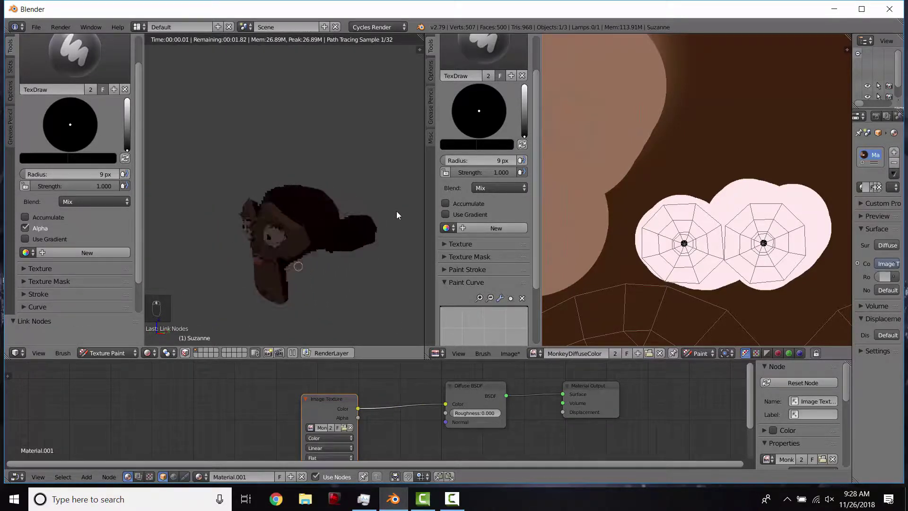
Step: Review the file format options for saving the MonkeyDiffuseColor image and leave the dialog without saving
scroll(652, 289, down, 5)
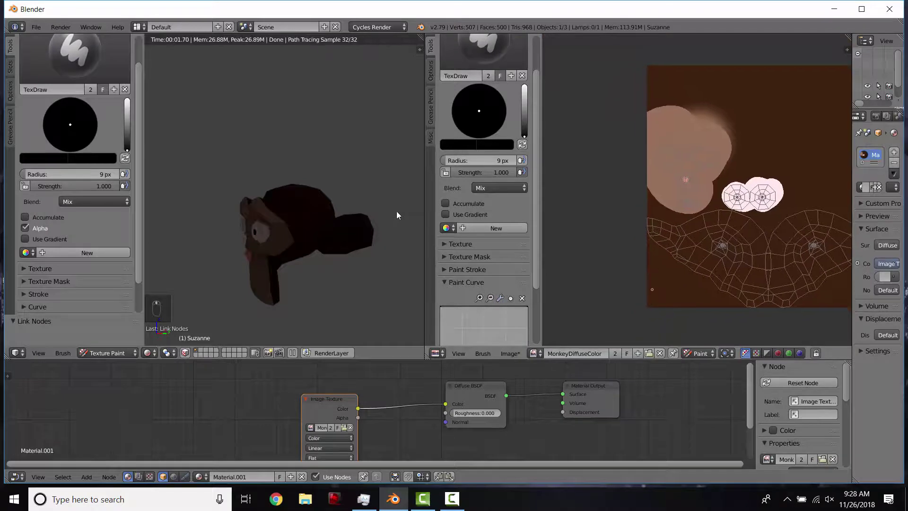
middle_drag(754, 210, 726, 214)
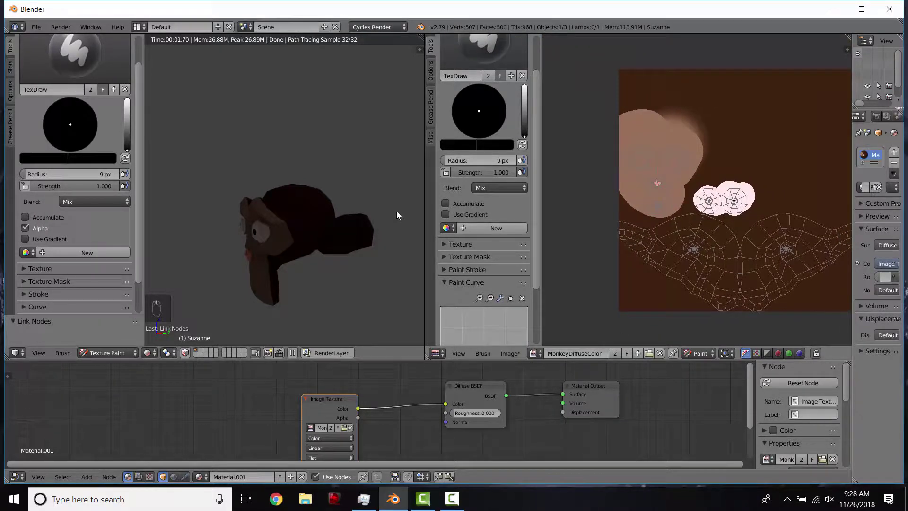
click(510, 353)
click(510, 353)
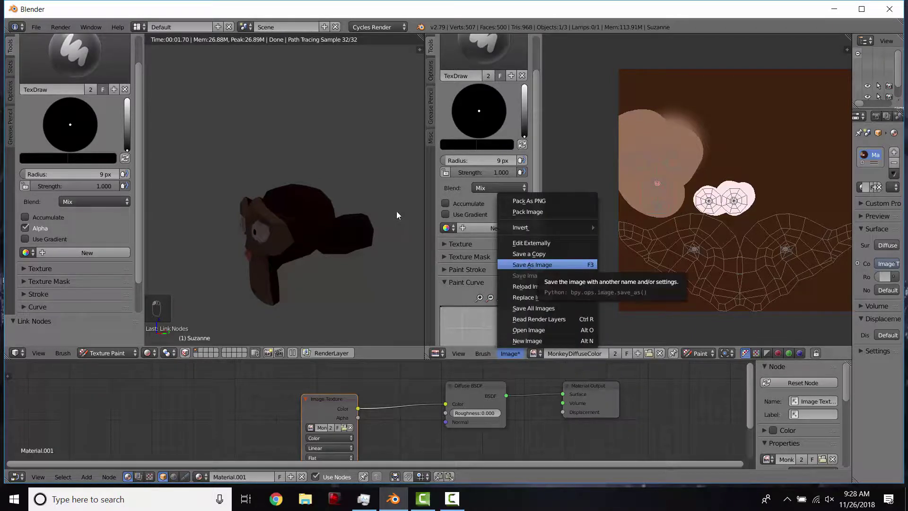
click(532, 265)
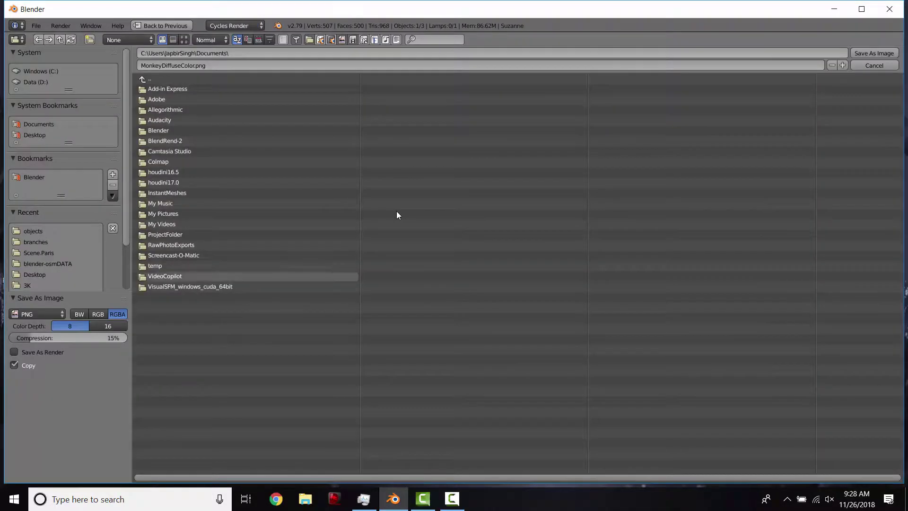
click(37, 314)
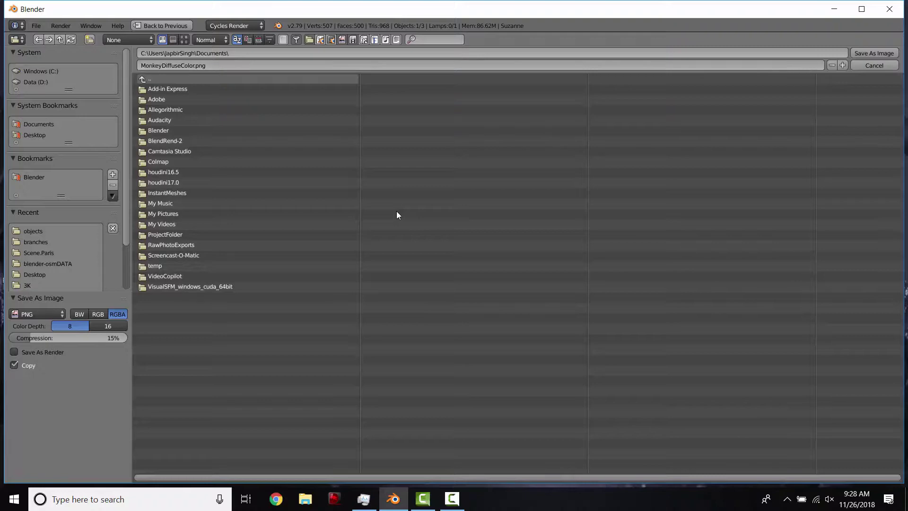
click(875, 65)
Step: Reposition the Image Texture node and view the rendered head from the front
scroll(378, 418, down, 2)
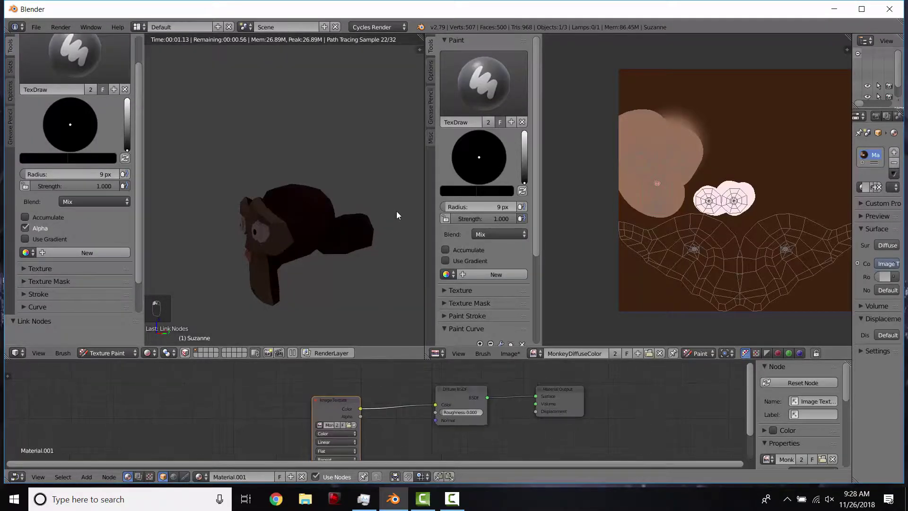
middle_drag(378, 418, 398, 383)
drag(355, 366, 363, 375)
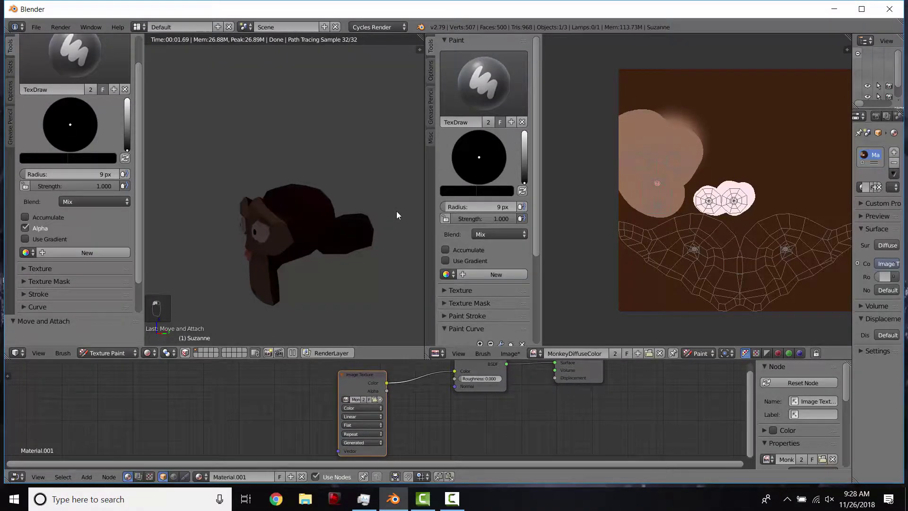
key(KP_1)
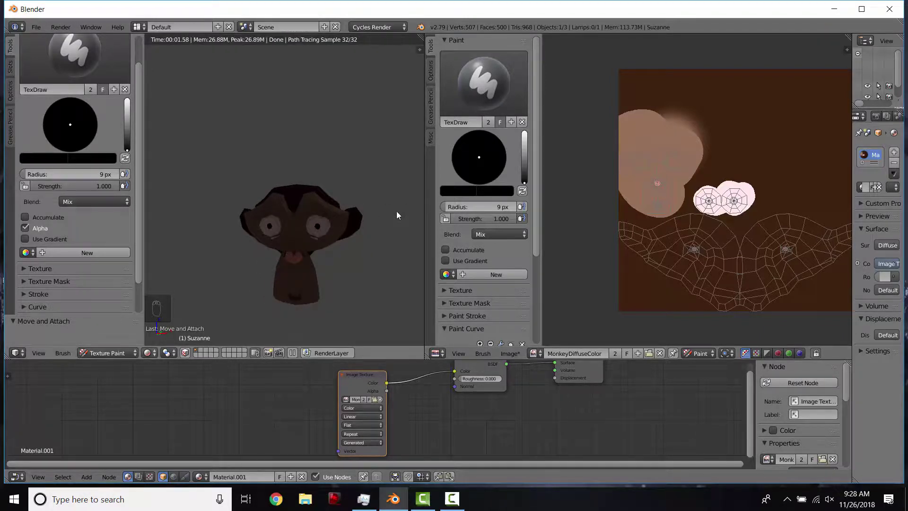
Step: Return the viewport to Solid shading and switch the head from Texture Paint to Object Mode
click(151, 353)
click(175, 316)
middle_drag(308, 253, 265, 269)
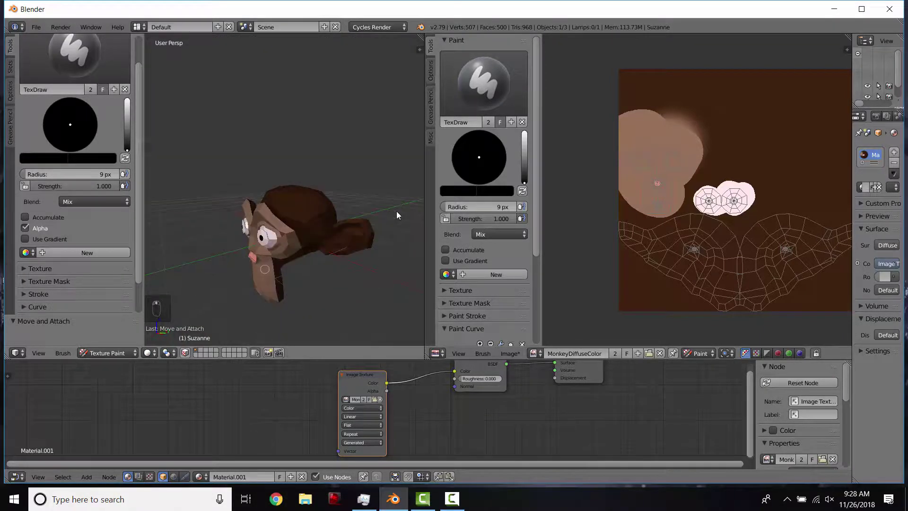
click(108, 353)
click(109, 339)
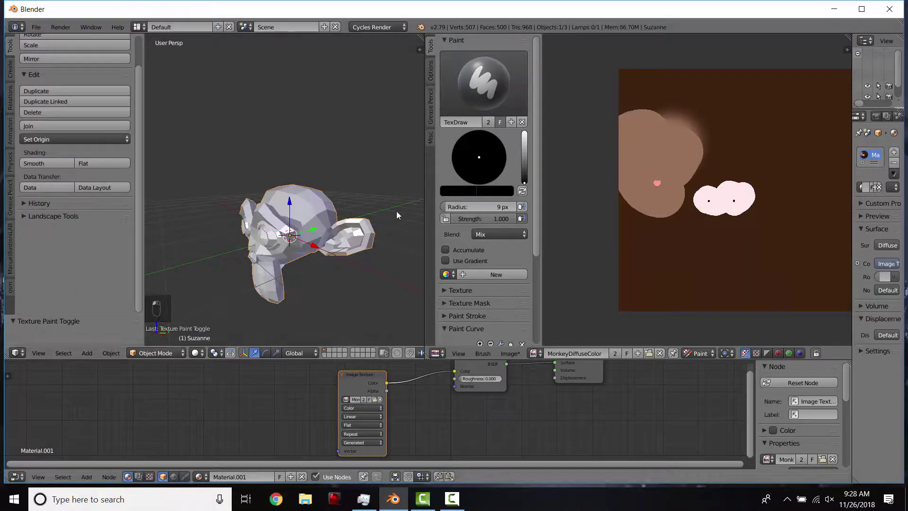
Step: Disconnect the Image Texture node from the Diffuse BSDF and enter Edit Mode on the head to show its UV layout
drag(454, 371, 429, 396)
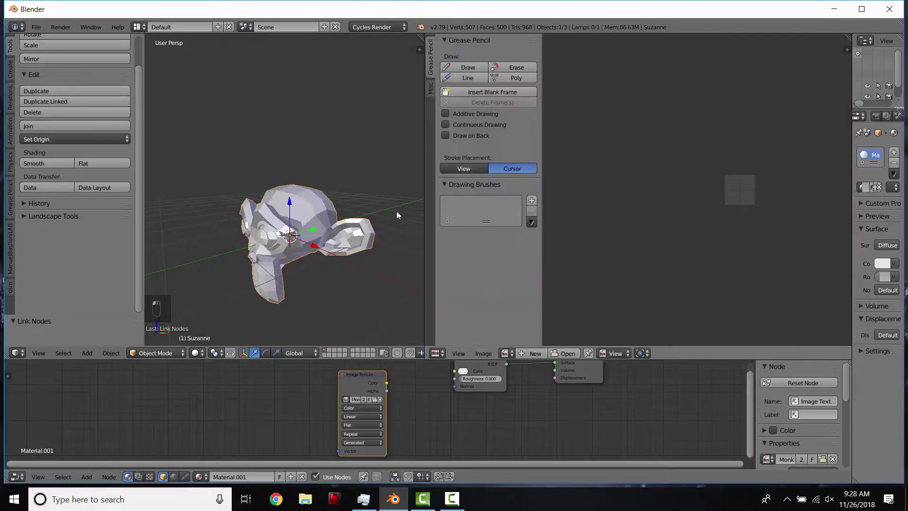
key(Tab)
scroll(697, 190, up, 5)
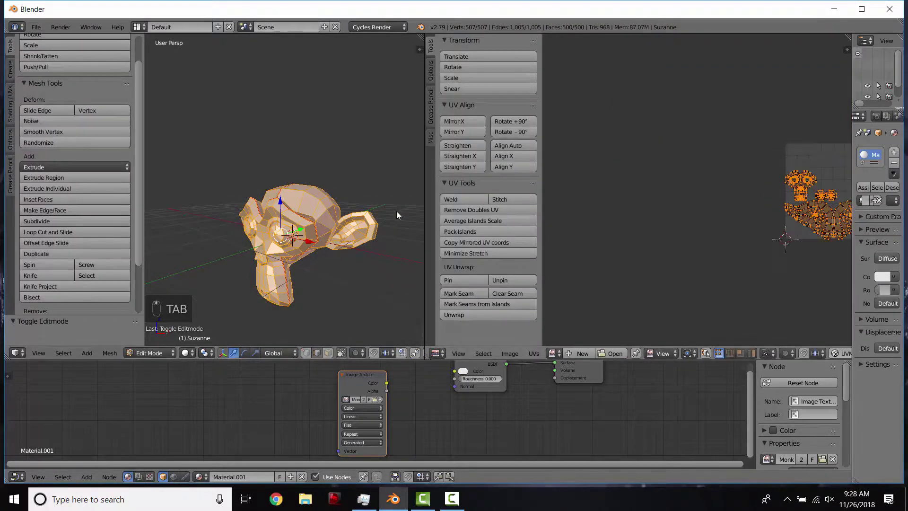
mouse_move(757, 221)
middle_down()
mouse_move(745, 190)
mouse_move(638, 177)
middle_up()
scroll(638, 177, up, 4)
middle_drag(396, 215, 354, 215)
scroll(770, 142, up, 3)
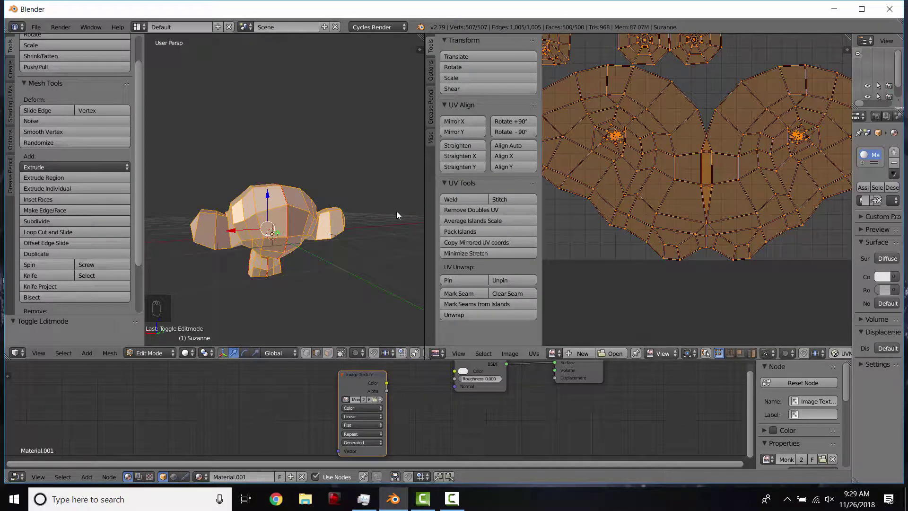
Step: Deselect everything and select single edges along the central head seam to compare their positions in the UV layout and on the mesh
key(a)
right_click(703, 169)
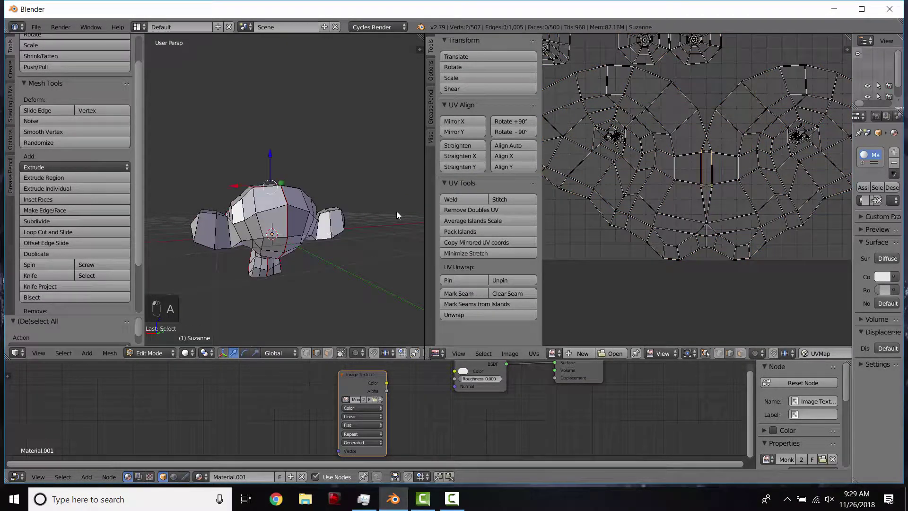
middle_drag(396, 215, 421, 261)
scroll(397, 216, up, 3)
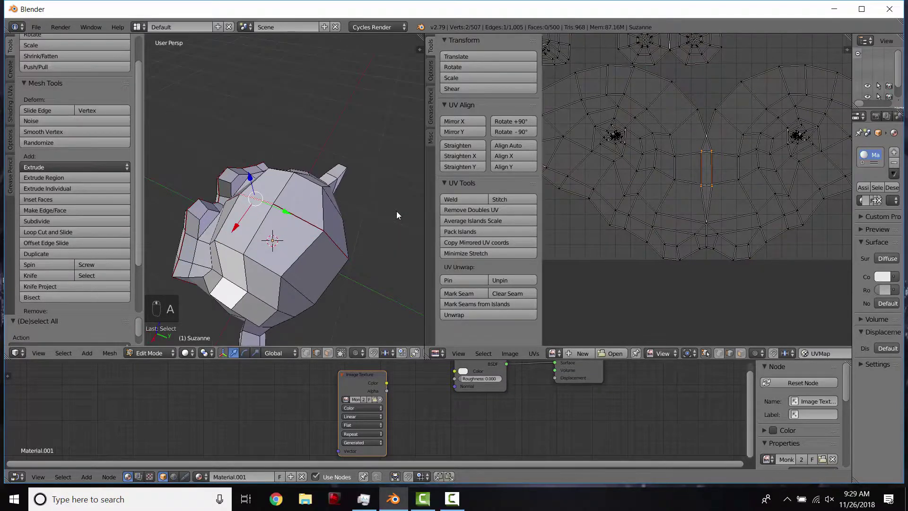
middle_drag(396, 215, 455, 229)
right_click(252, 240)
right_click(236, 261)
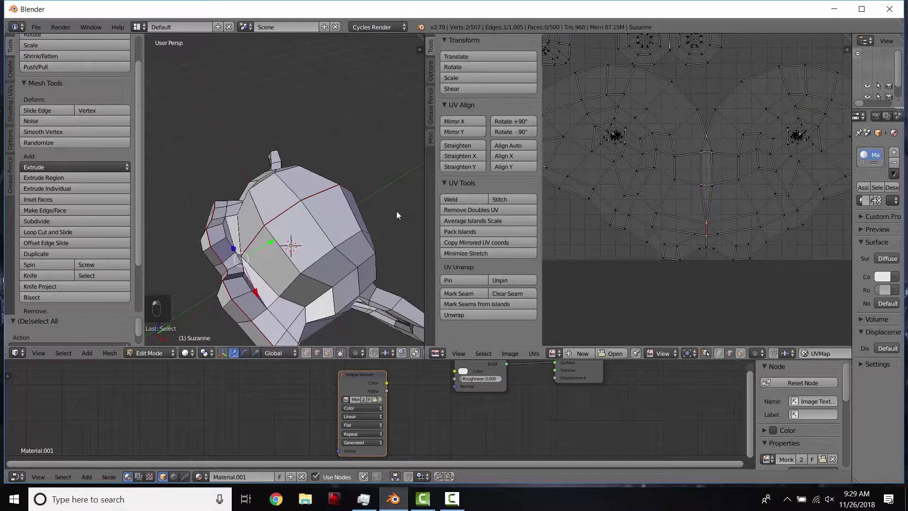
middle_drag(397, 216, 466, 178)
scroll(397, 215, up, 5)
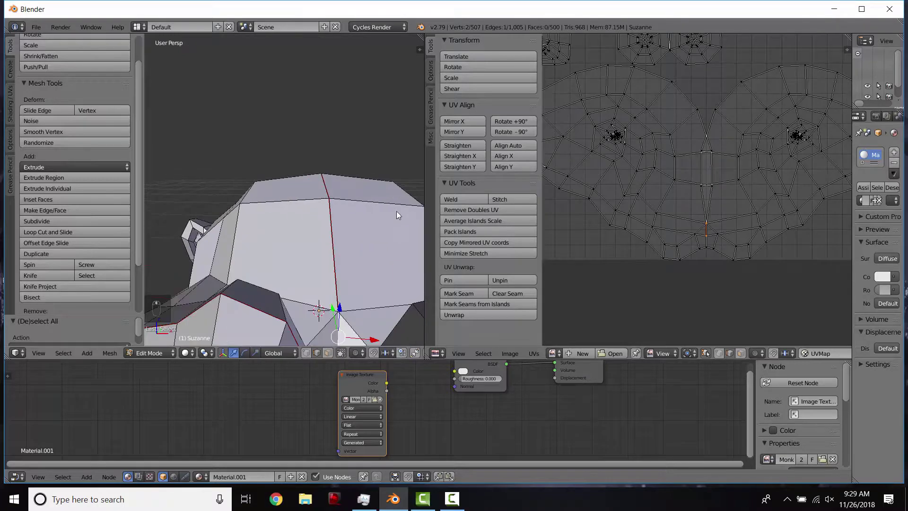
Step: Turn off UV sync selection and, in face select mode, select individual faces on top of the head to examine their UVs
click(705, 353)
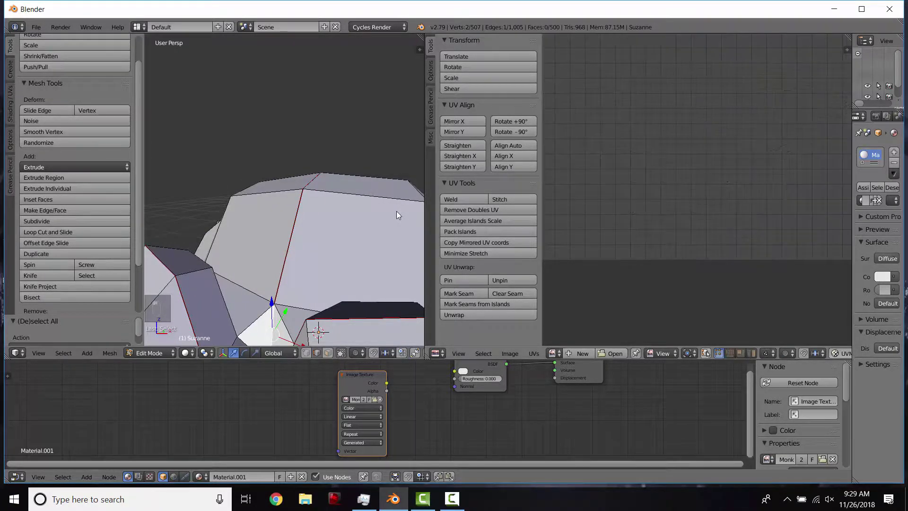
scroll(396, 215, down, 3)
middle_drag(396, 215, 402, 184)
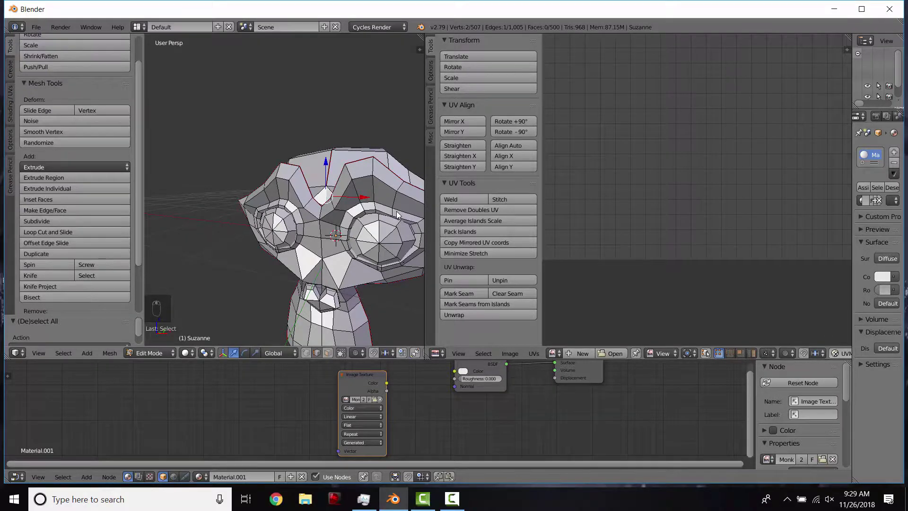
mouse_move(396, 215)
middle_down()
mouse_move(364, 216)
mouse_move(406, 229)
mouse_move(386, 222)
middle_up()
scroll(397, 215, down, 1)
scroll(397, 215, down, 1)
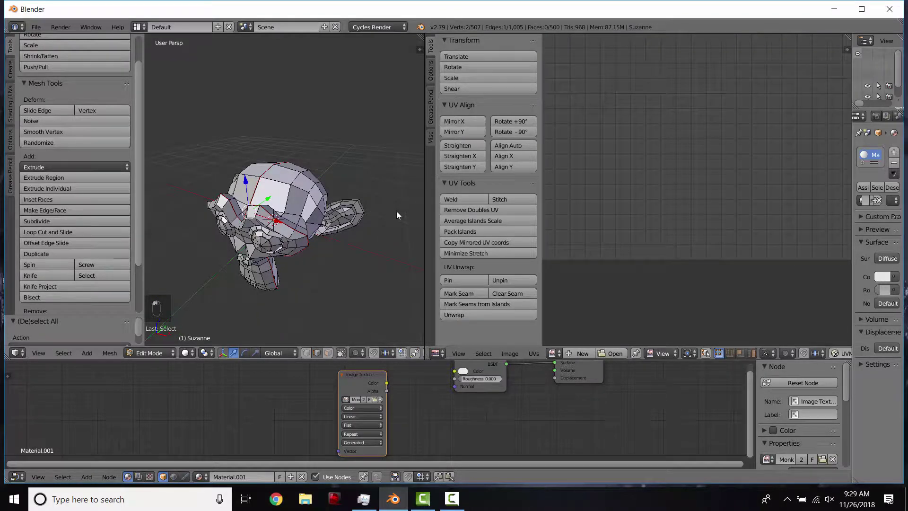
click(328, 353)
right_click(271, 194)
right_click(281, 175)
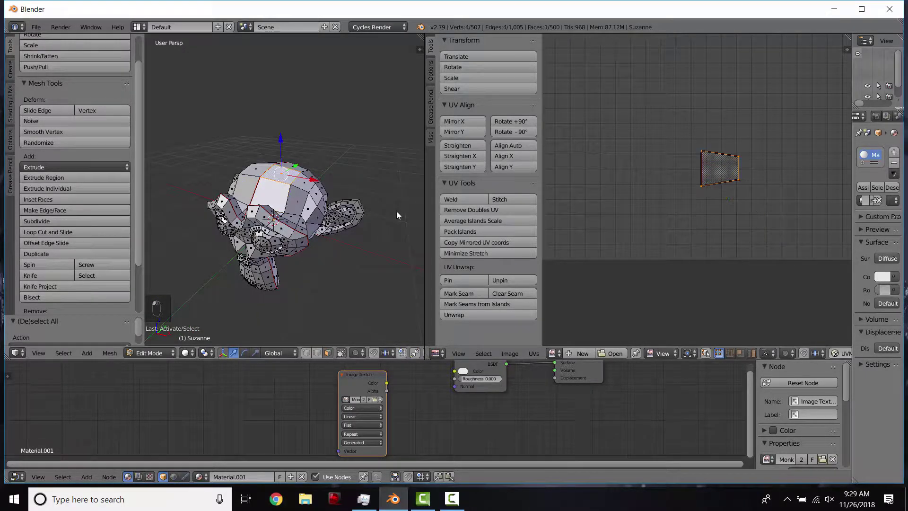
right_click(305, 182)
right_click(297, 201)
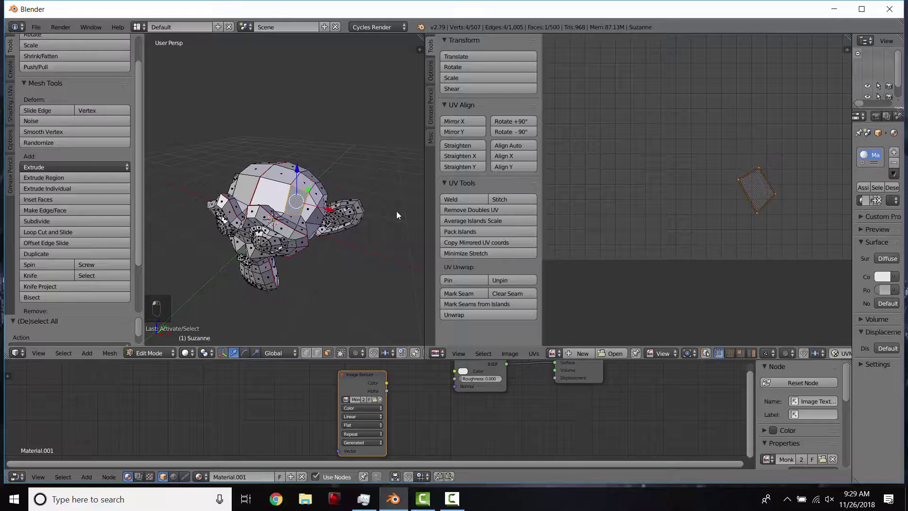
right_click(273, 195)
right_click(282, 174)
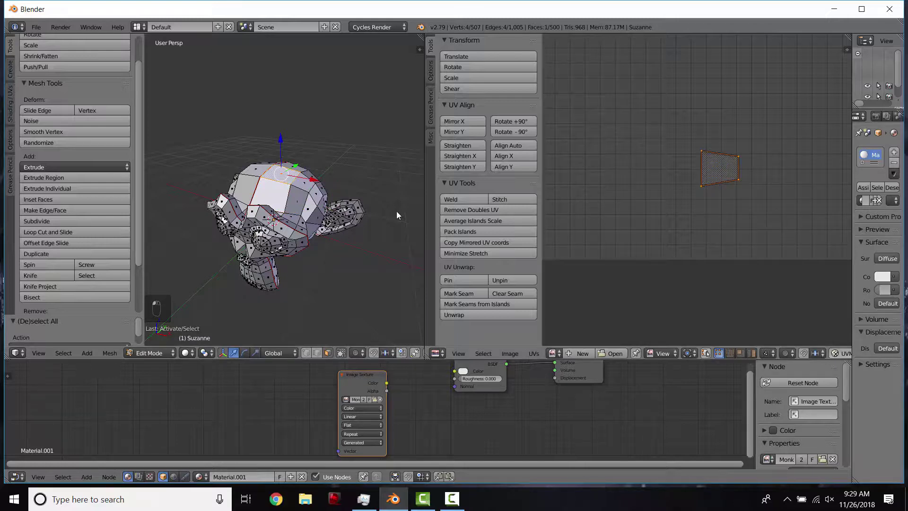
Step: Turn UV sync selection back on and deselect all faces, with the entire UV layout in view
click(705, 353)
scroll(697, 190, down, 1)
mouse_move(700, 189)
middle_down()
mouse_move(684, 244)
mouse_move(699, 273)
middle_up()
scroll(684, 245, down, 2)
key(a)
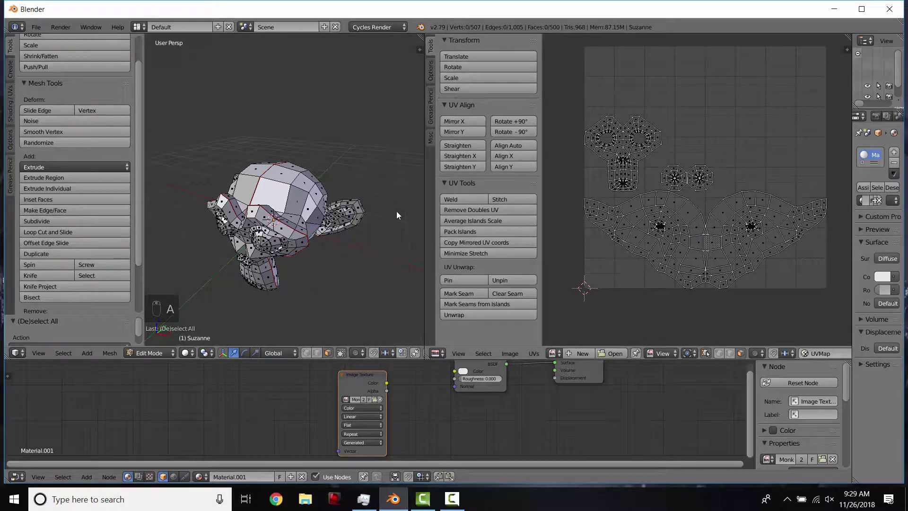
Step: In vertex select mode, select the two edges joining the head halves below the central head seam and mark them as a seam
scroll(698, 273, up, 6)
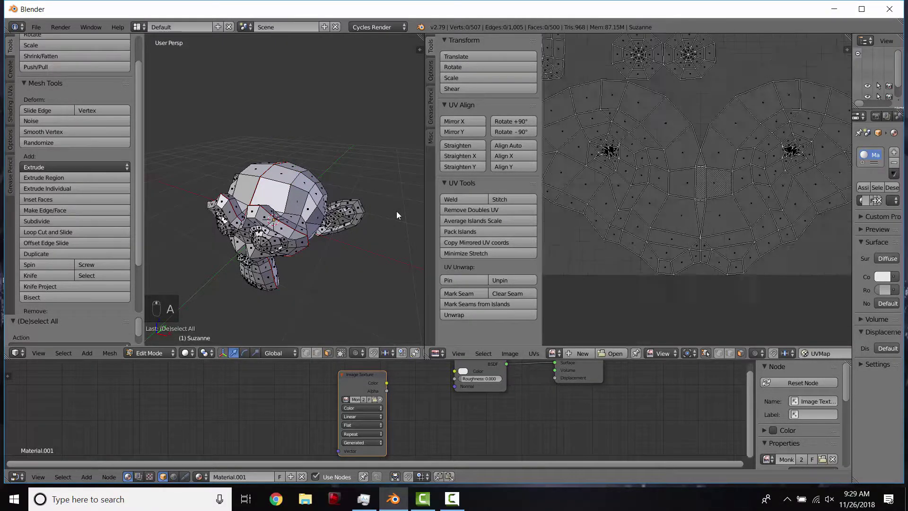
key(1)
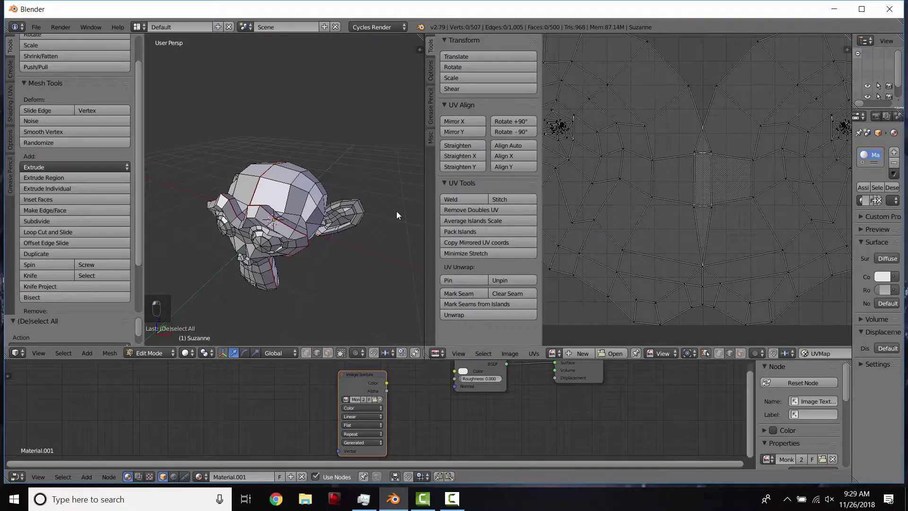
click(702, 276)
click(703, 295)
click(703, 276)
click(702, 295)
shift+click(703, 276)
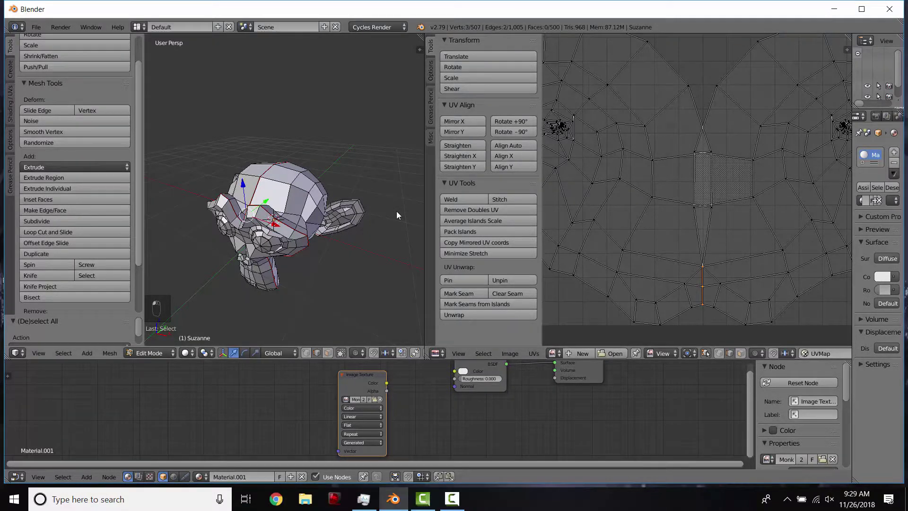
middle_drag(397, 215, 398, 237)
scroll(397, 215, up, 6)
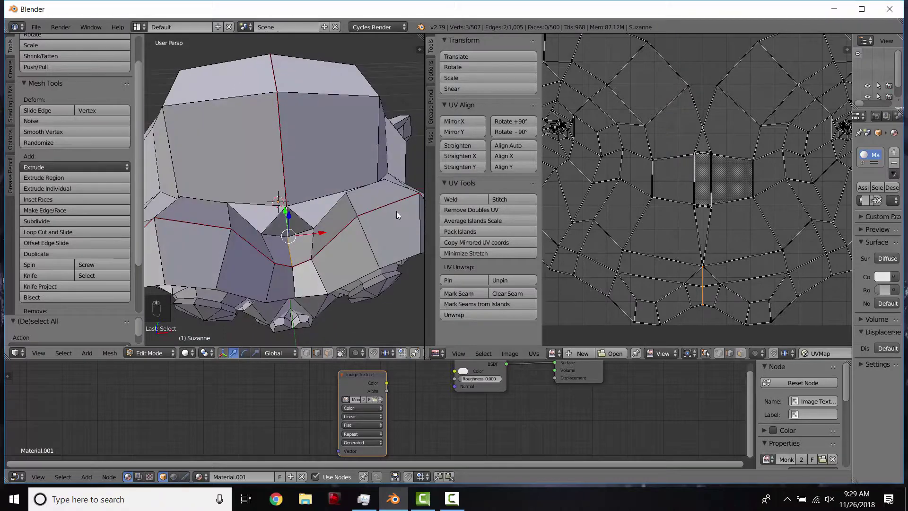
scroll(397, 215, up, 5)
key(ctrl+e)
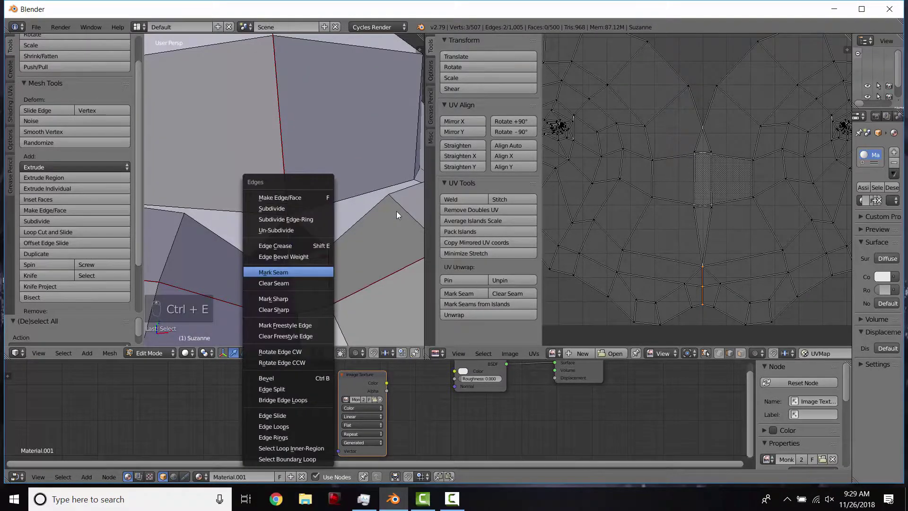
click(274, 272)
Step: Select the entire monkey head and unwrap it again with the added seam
scroll(397, 215, down, 5)
key(a)
key(a)
key(a)
key(u)
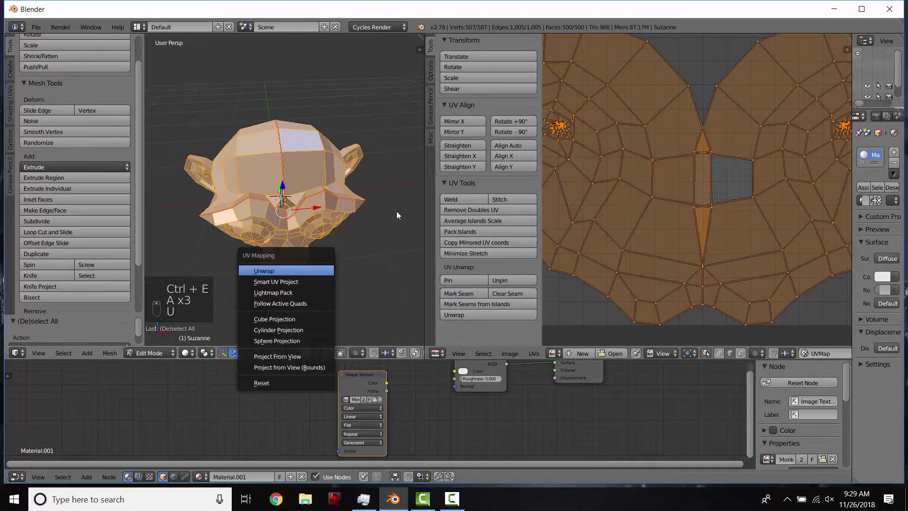
key(Return)
scroll(698, 180, down, 4)
middle_drag(698, 179, 680, 217)
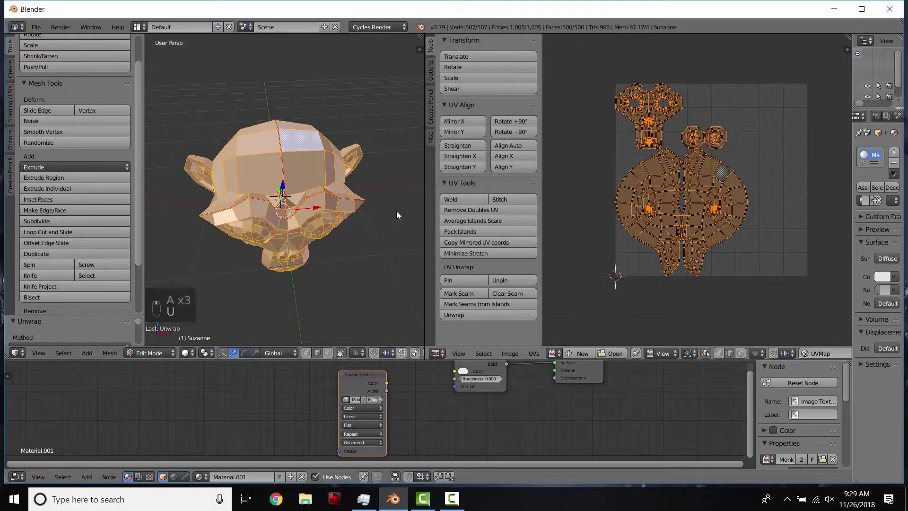
Step: Select the central UV vertex where the two head halves meet and examine its location on the mesh in wireframe and solid shading
scroll(683, 222, up, 8)
scroll(684, 223, down, 2)
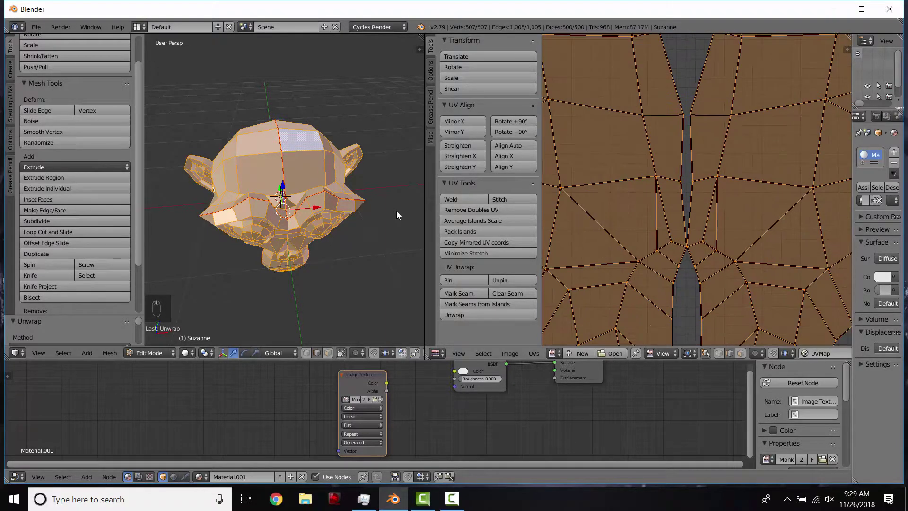
right_click(686, 246)
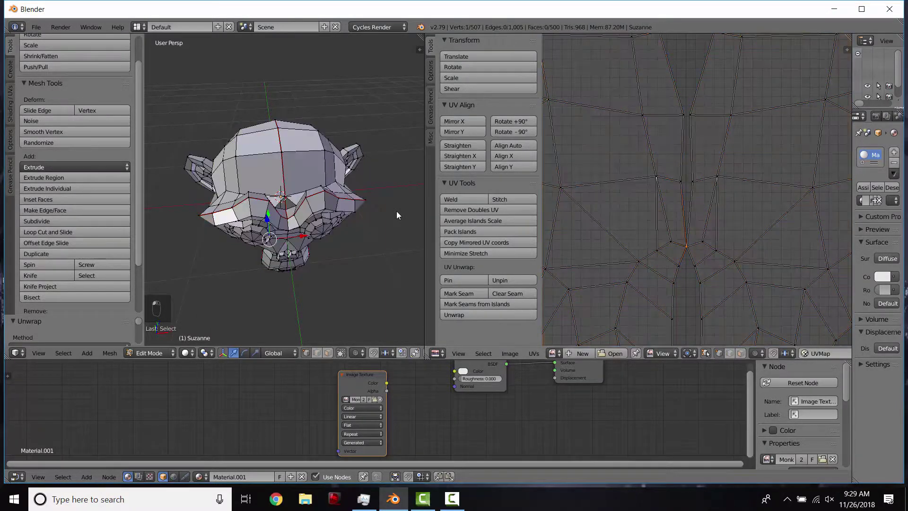
key(z)
mouse_move(284, 198)
middle_down()
mouse_move(274, 224)
mouse_move(308, 231)
mouse_move(341, 222)
middle_up()
scroll(283, 189, up, 4)
middle_drag(283, 190, 307, 189)
scroll(397, 215, up, 3)
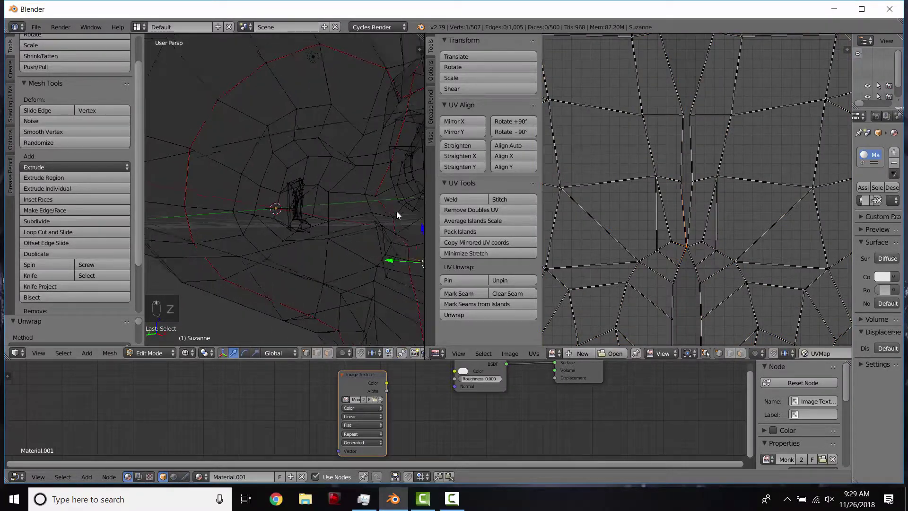
middle_drag(396, 216, 359, 215)
key(z)
key(g)
right_click(661, 230)
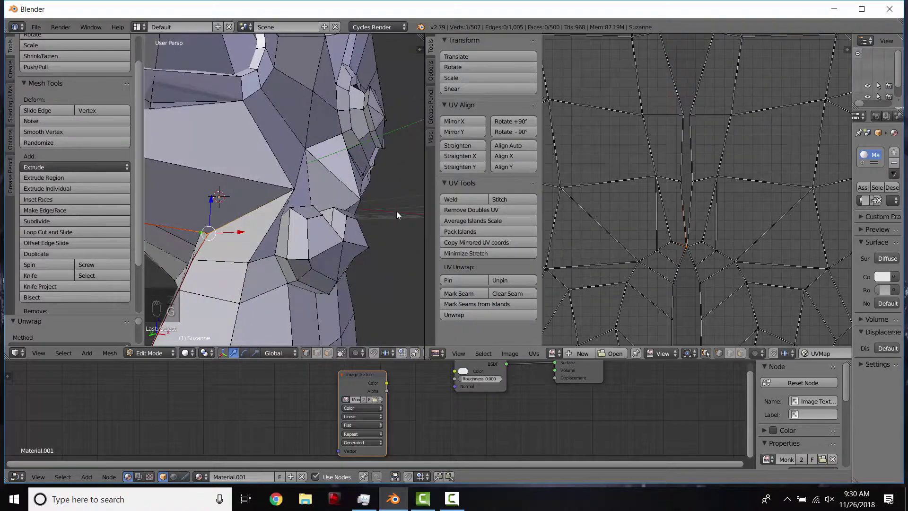
scroll(660, 231, down, 6)
scroll(709, 236, down, 4)
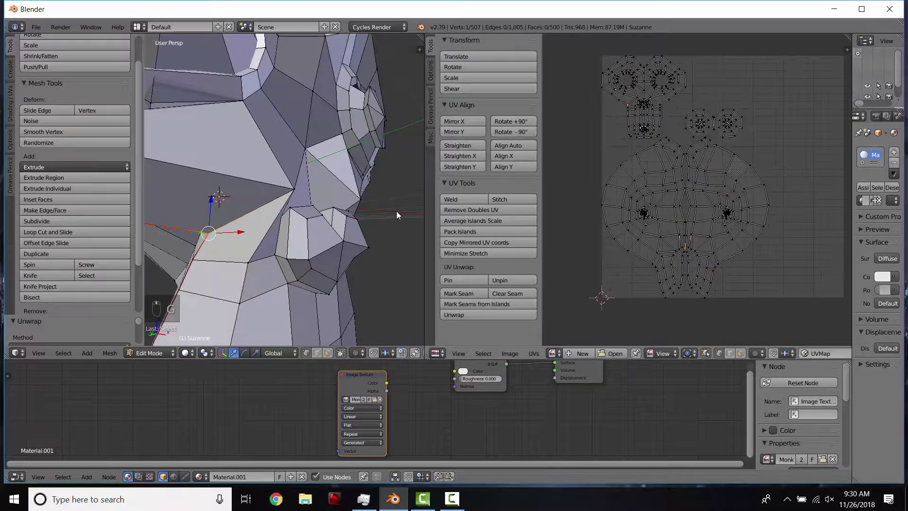
Step: Turn off UV sync selection and select all faces and UVs of the head
click(705, 353)
middle_drag(396, 216, 397, 215)
key(a)
key(a)
key(a)
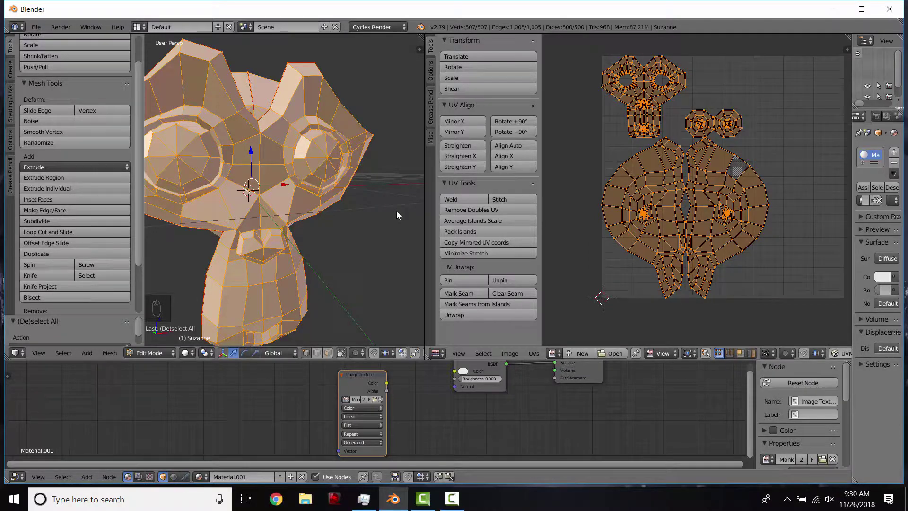
Step: In island select mode, select the right head-half UV island and move it rightward and up, away from the left half
click(752, 353)
right_click(714, 206)
right_click(662, 206)
right_click(707, 203)
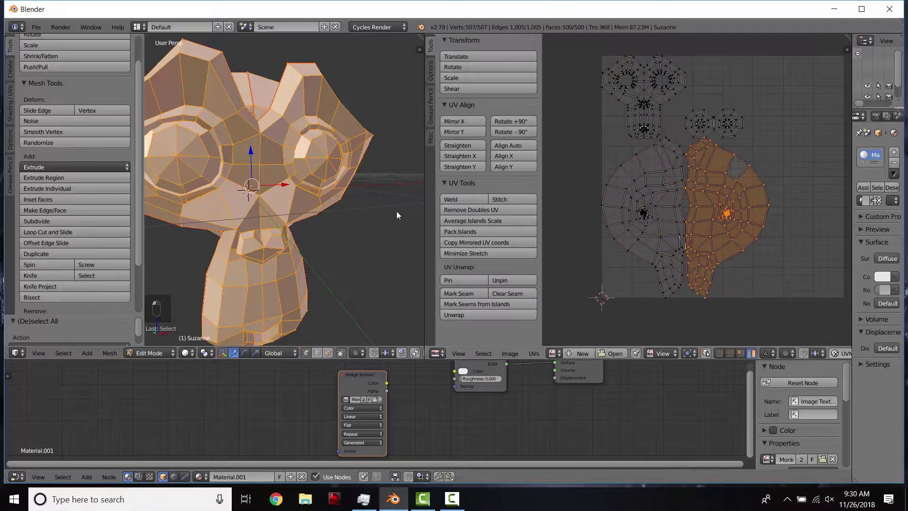
scroll(691, 200, down, 1)
middle_drag(707, 204, 666, 221)
key(g)
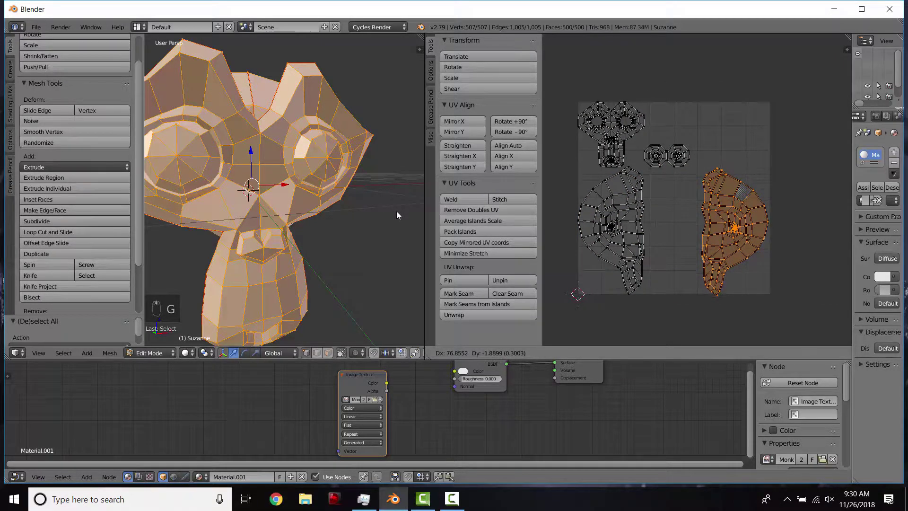
click(723, 222)
key(g)
click(750, 196)
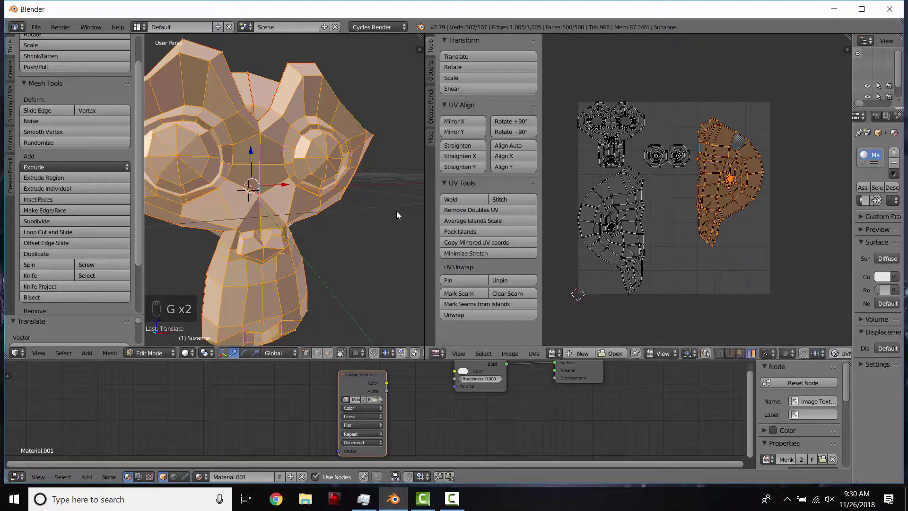
Step: Enlarge the right head-half island, narrow it along X, and scale it down slightly overall
key(s)
click(759, 202)
key(r)
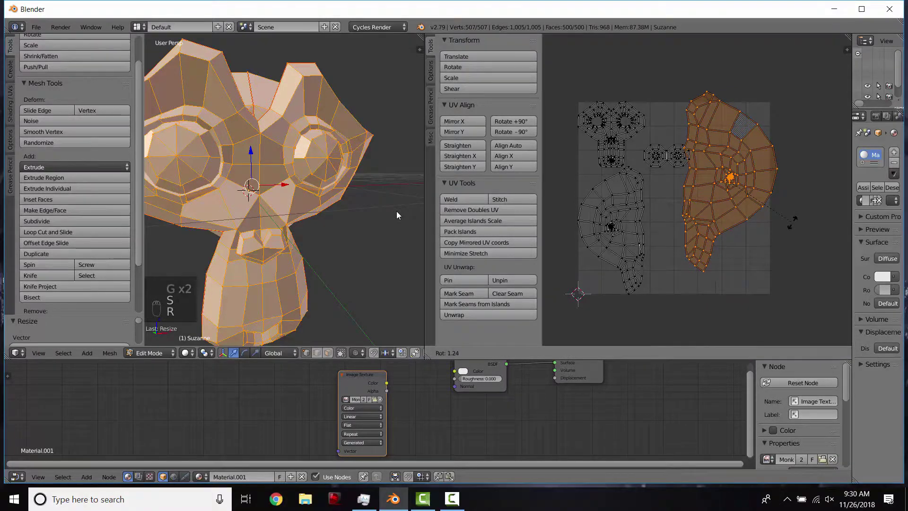
right_click(759, 203)
key(s)
key(x)
click(752, 196)
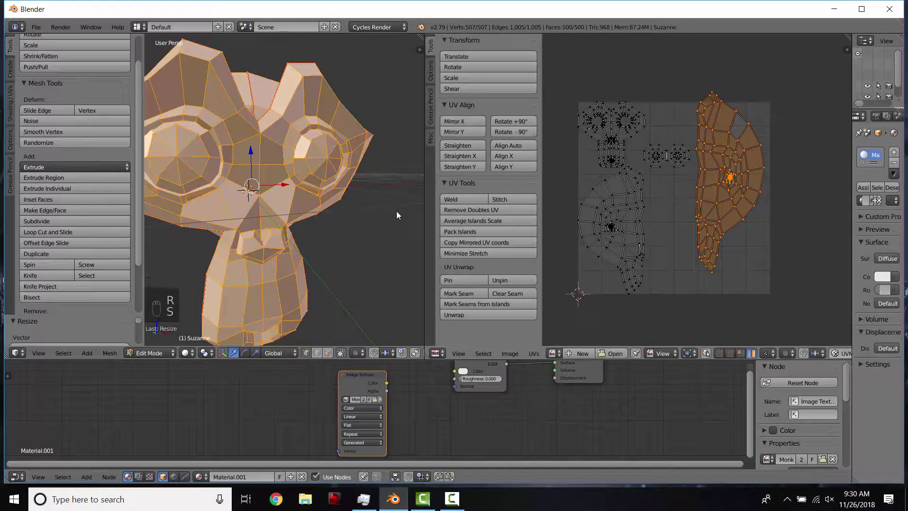
key(s)
click(746, 215)
Step: Move the left head-half UV island rightward into the empty space beneath the small round islands
right_click(614, 227)
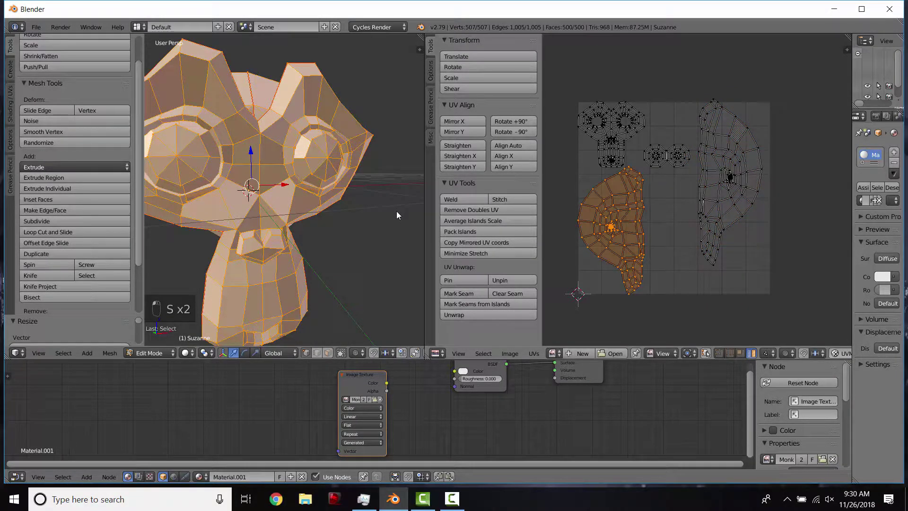
key(g)
click(652, 227)
scroll(652, 227, up, 3)
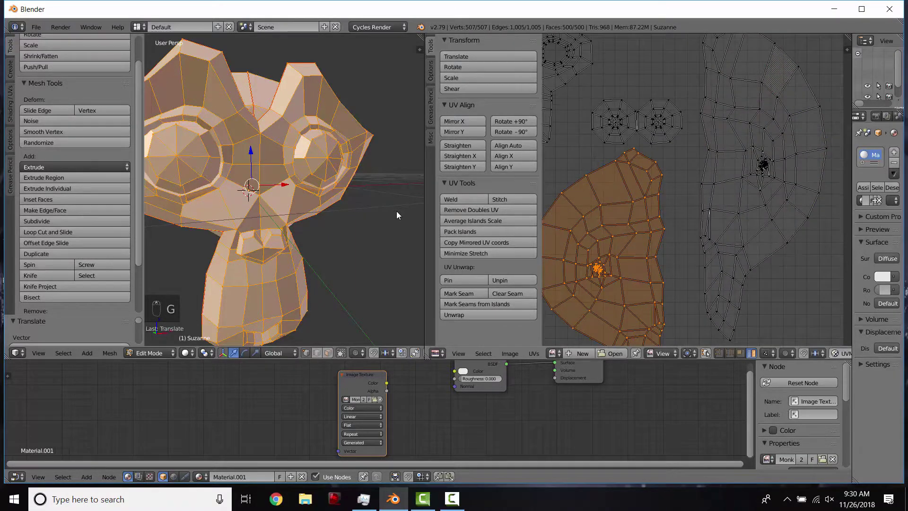
scroll(653, 227, down, 3)
Step: Shift the face island slightly inward and move the right head-half island down so both sit inside the UV bounds
right_click(608, 137)
key(g)
key(g)
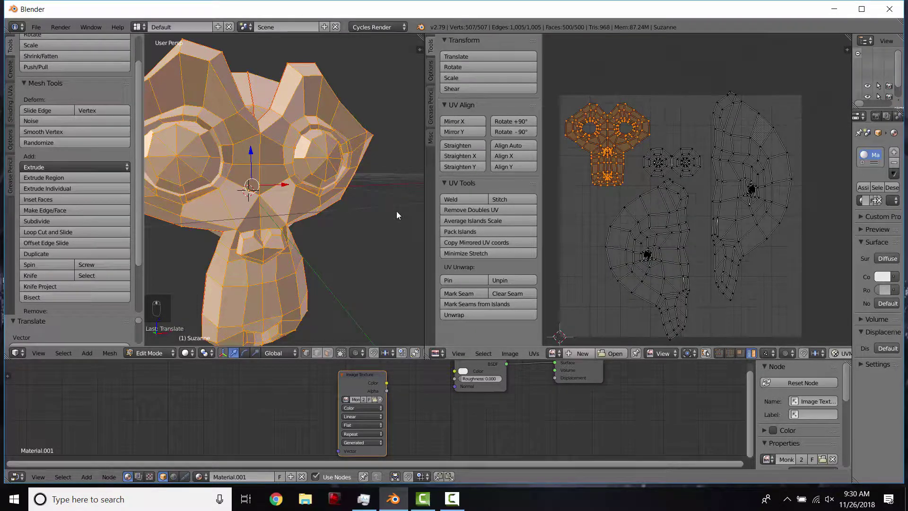
right_click(740, 213)
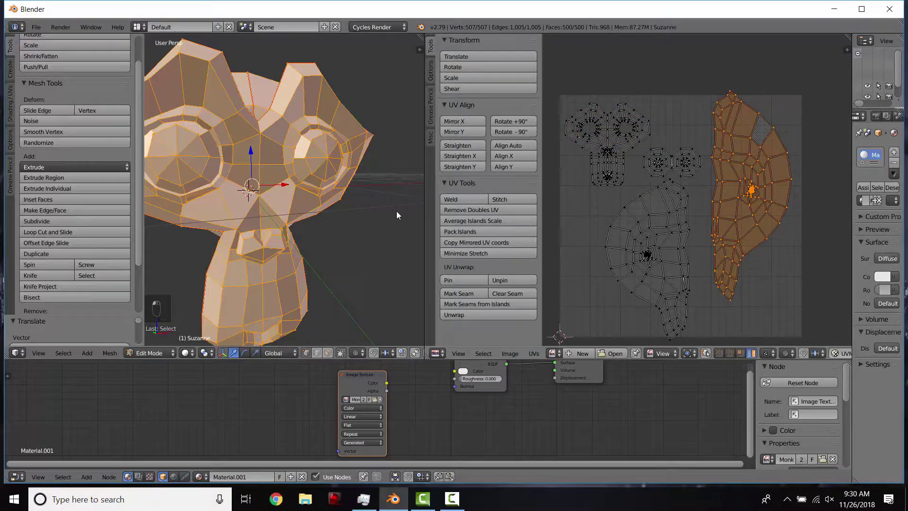
key(g)
click(738, 226)
Step: Turn UV sync selection back on and select the complete UV layout
click(534, 354)
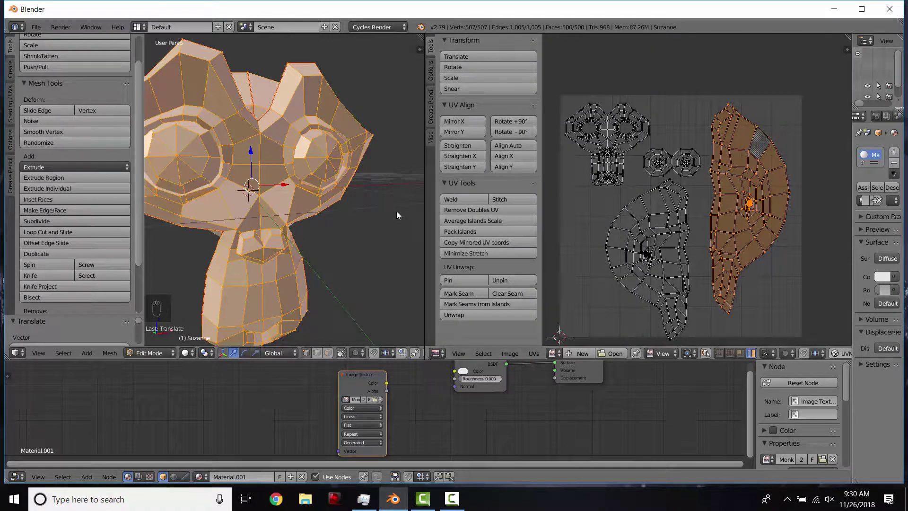
click(533, 353)
key(a)
key(a)
key(a)
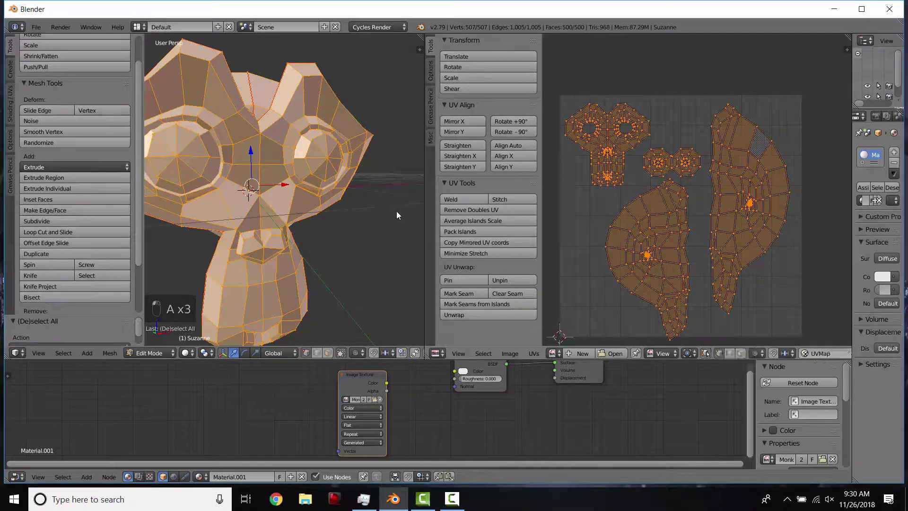
Step: Examine the UV editor's UV operations and view commands, looking for the layout export option
click(534, 353)
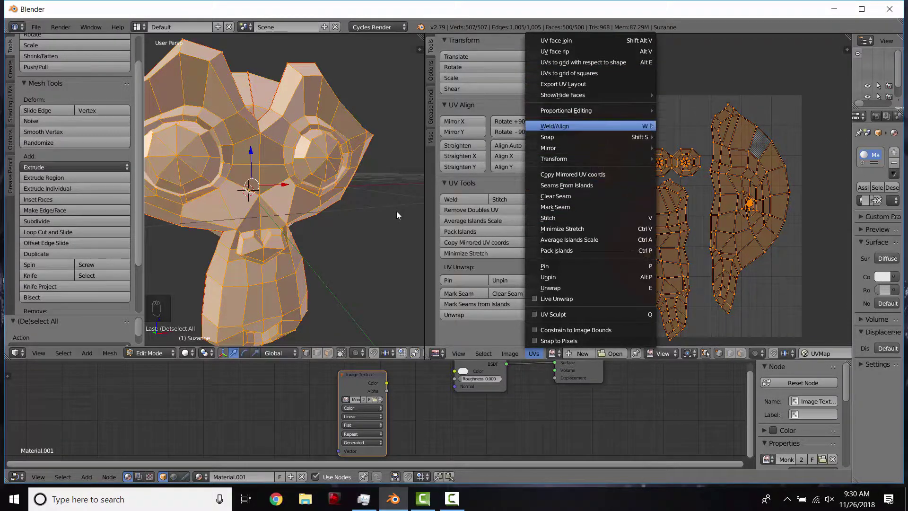
key(Up)
key(Up)
key(Up)
key(Up)
key(Down)
key(Down)
key(Down)
key(Down)
key(Down)
key(Down)
key(Down)
key(Down)
key(Down)
key(Down)
key(Down)
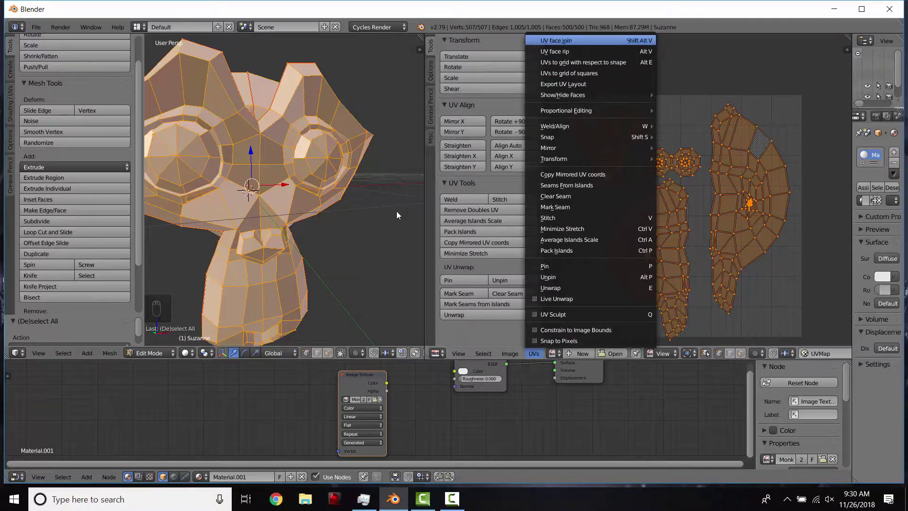
key(Down)
key(Down)
key(Down)
key(Down)
key(Down)
key(Down)
key(Down)
key(Down)
key(Down)
key(Down)
key(Down)
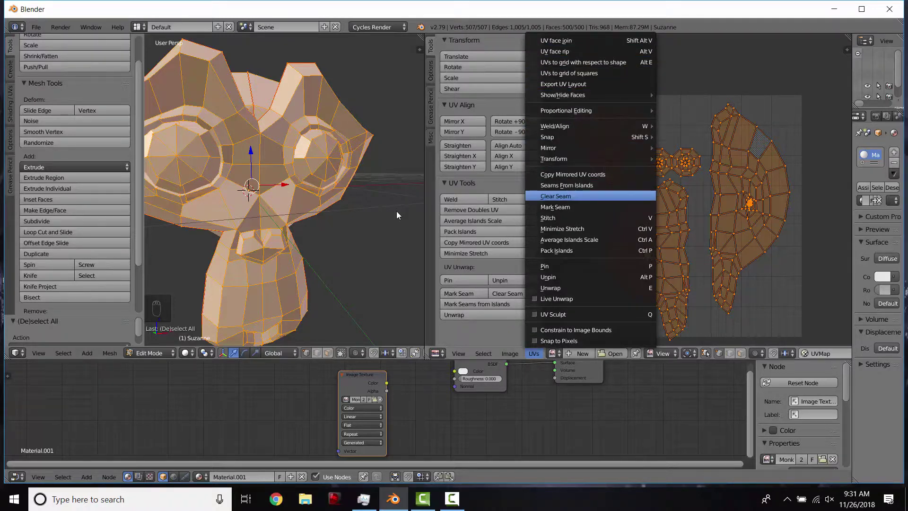
key(Down)
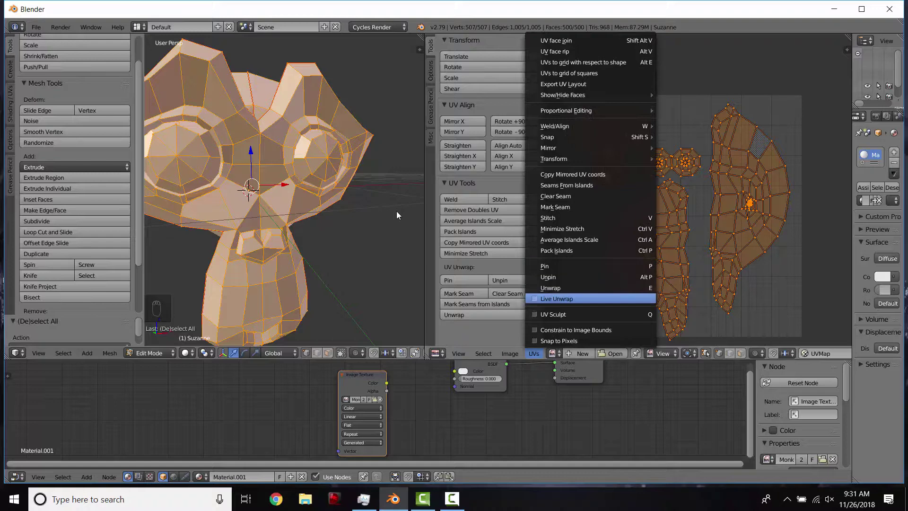
key(Up)
key(Up)
key(Up)
key(Up)
key(Up)
key(Up)
key(Up)
key(Up)
key(Left)
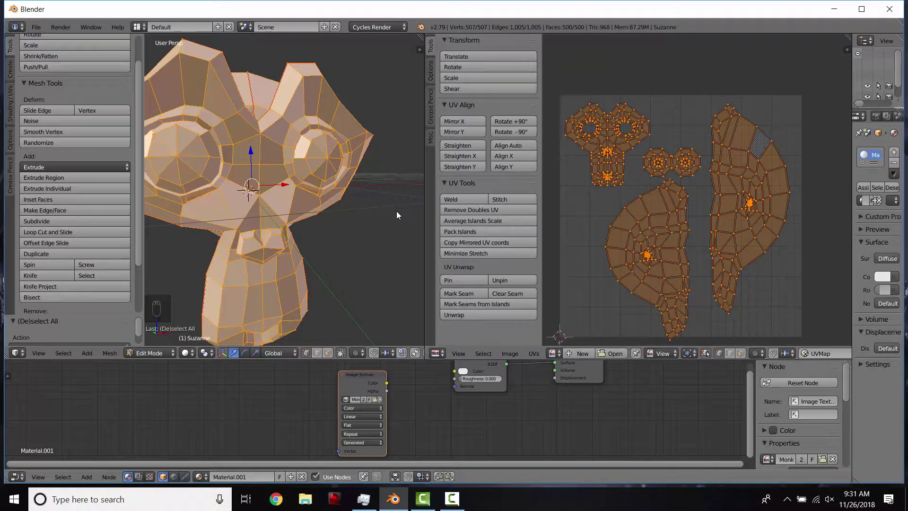
key(Left)
key(Left)
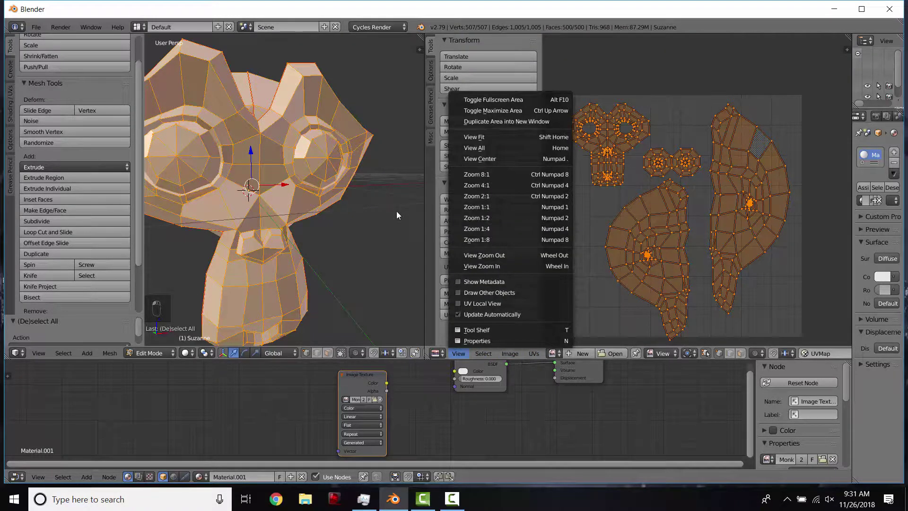
key(Right)
key(Right)
key(Right)
key(Escape)
Step: Turn off UV sync selection and hide the UV editor's tool shelf
middle_drag(396, 215, 347, 236)
click(706, 353)
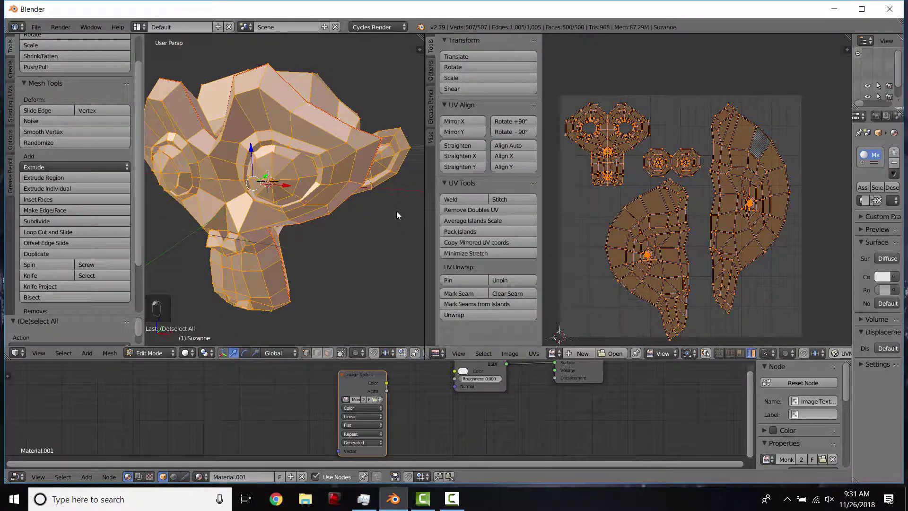
key(t)
Step: Export the complete UV layout of the monkey head as the image monkey.png in the Desktop folder
click(534, 353)
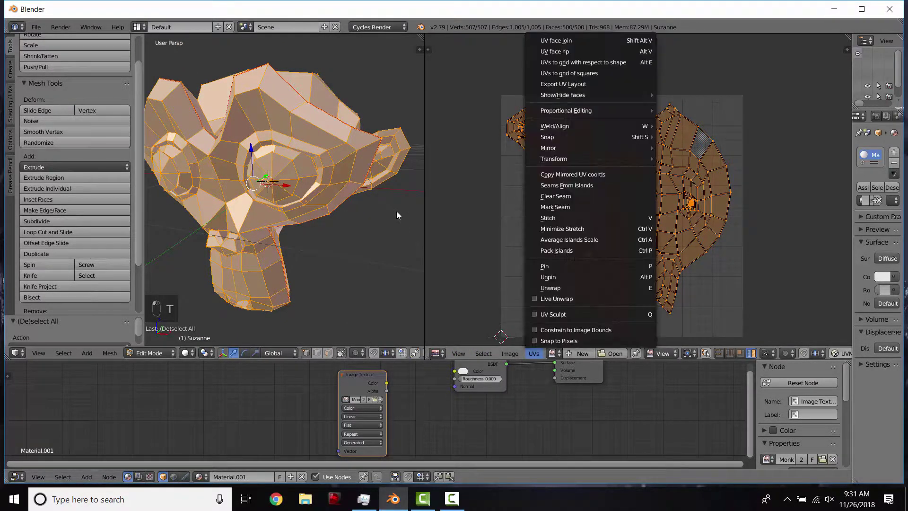
key(Right)
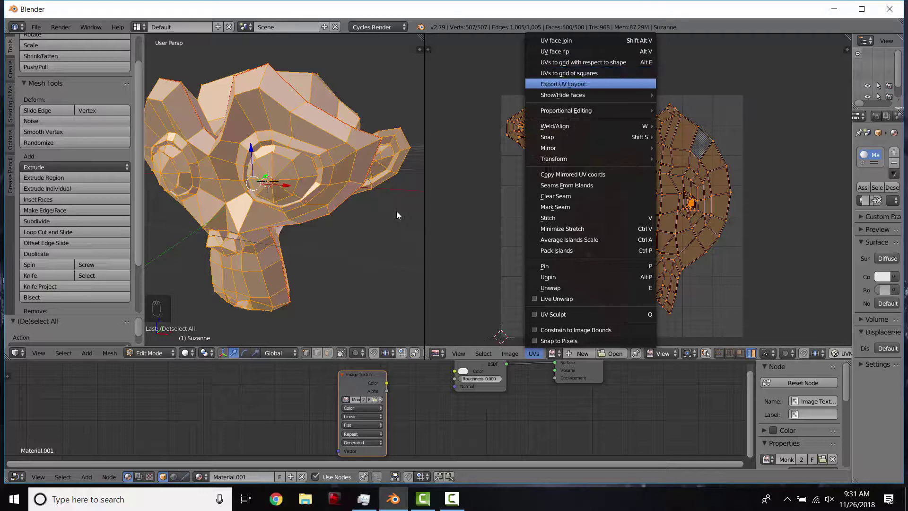
click(581, 84)
click(533, 353)
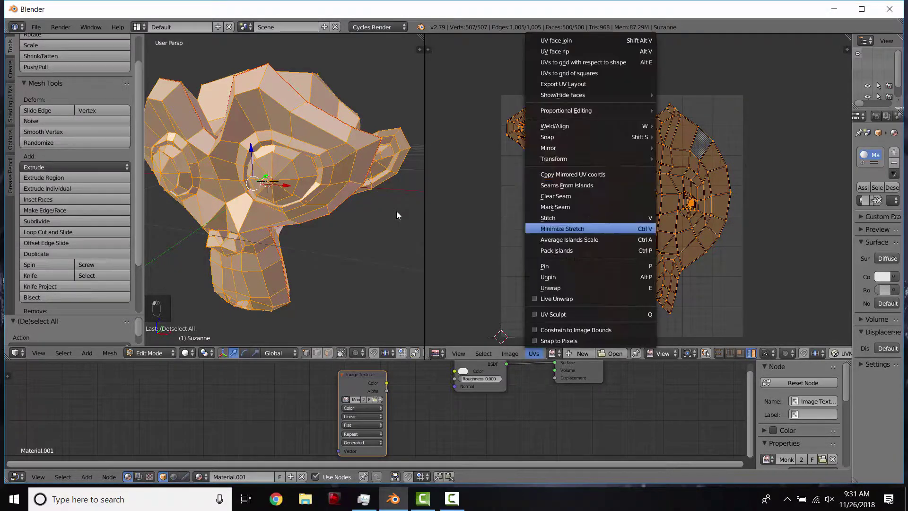
click(572, 84)
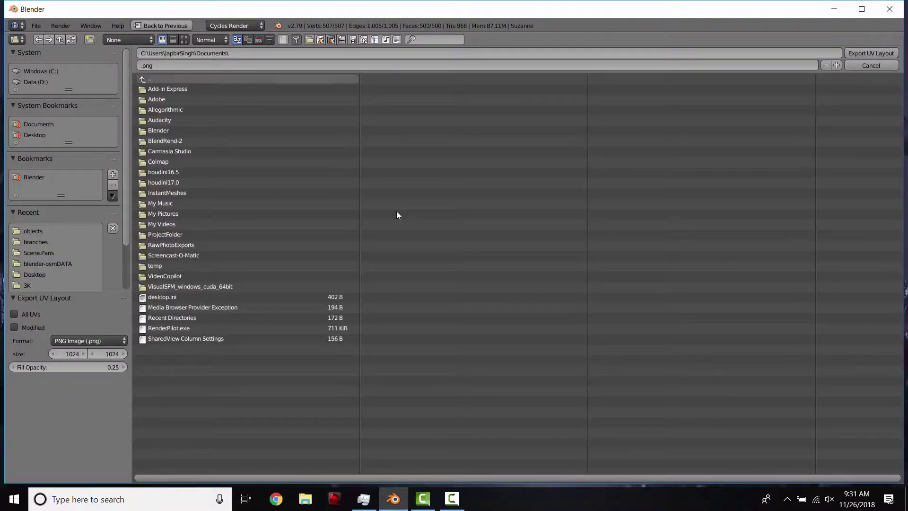
click(248, 65)
key(Home)
click(35, 274)
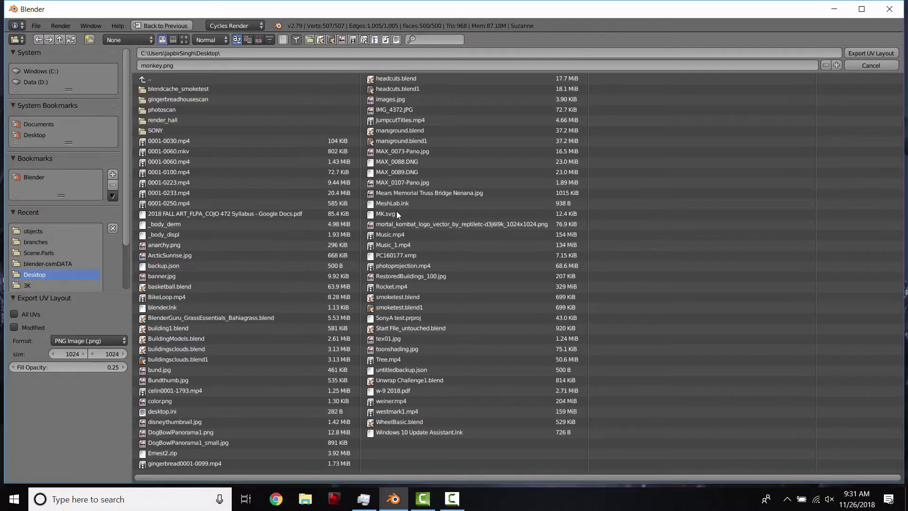
click(871, 53)
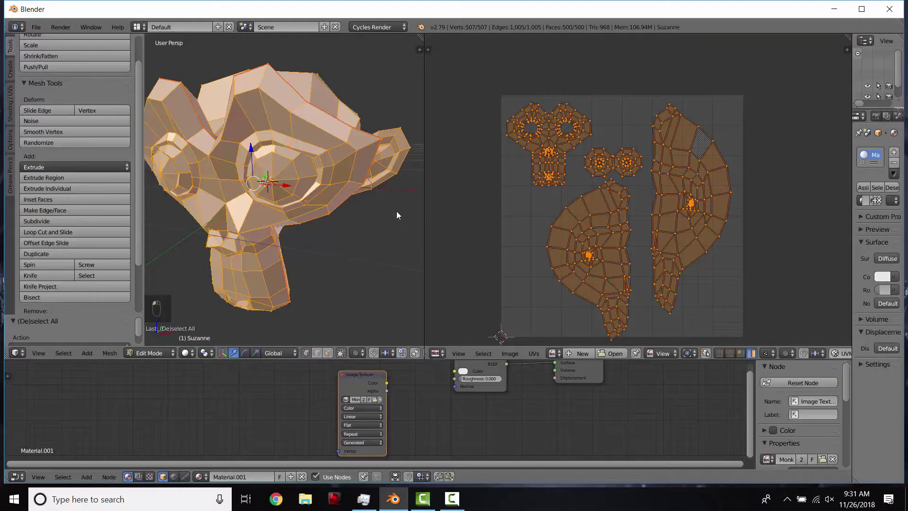
Step: Minimize Blender, view the exported monkey.png from the desktop in the Photos app, and close the image
click(835, 9)
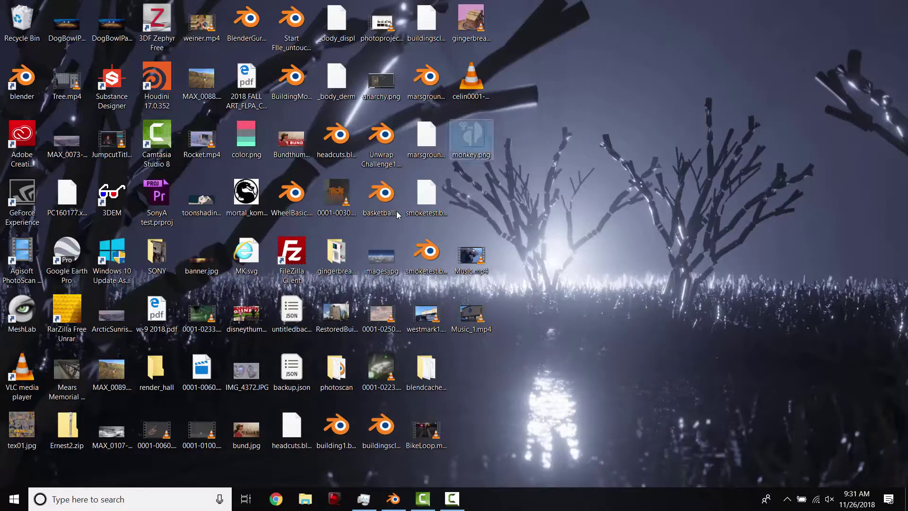
double_click(471, 137)
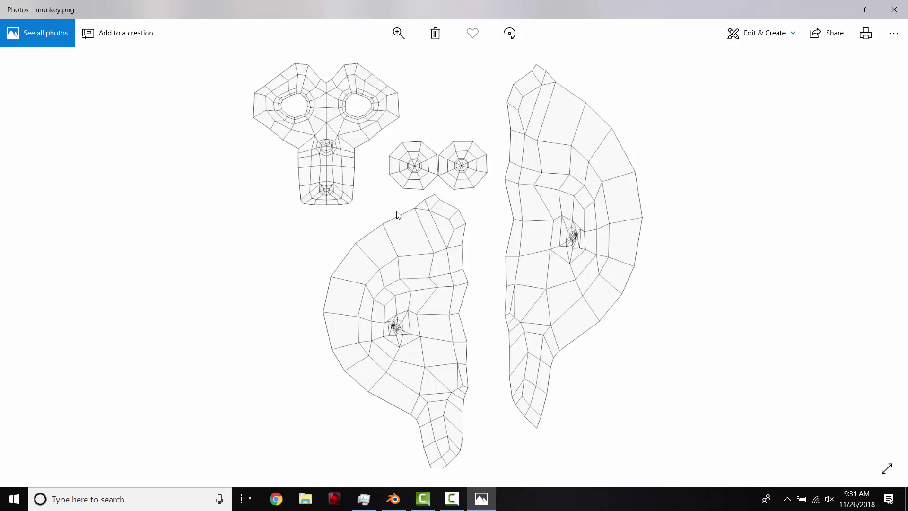
key(alt+F4)
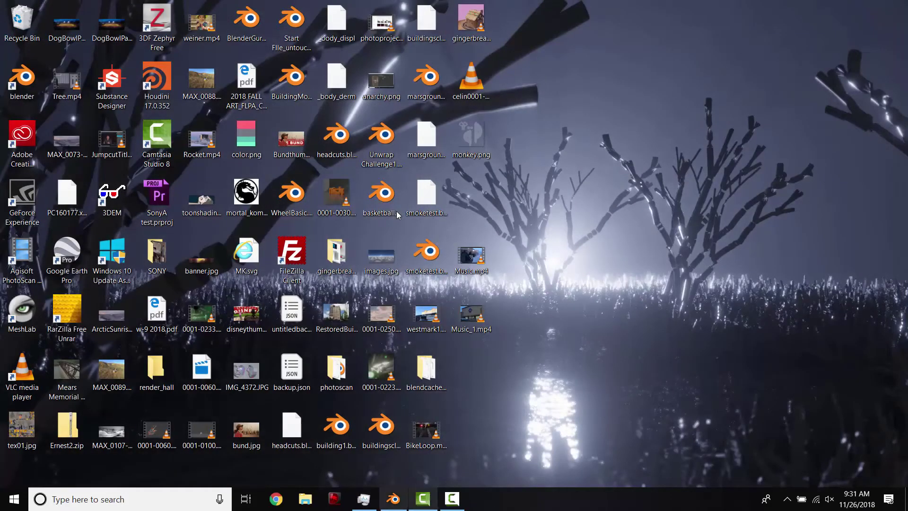
click(452, 499)
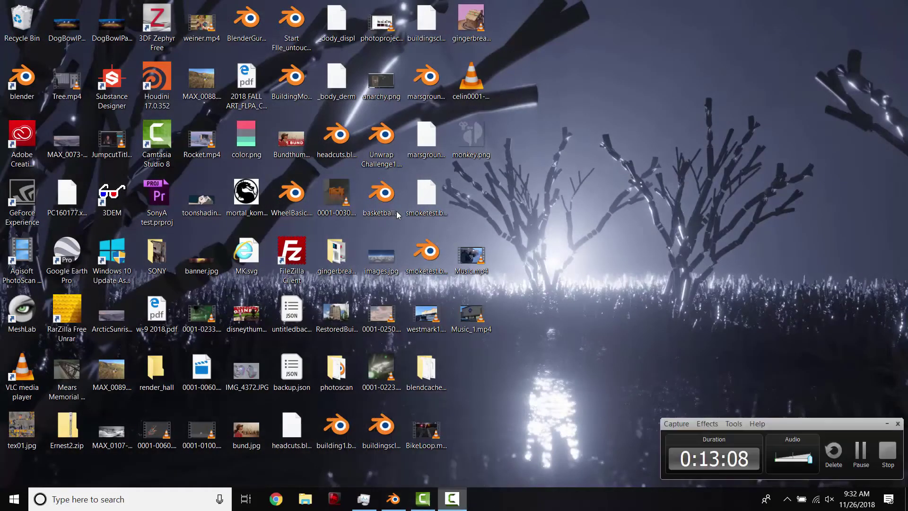